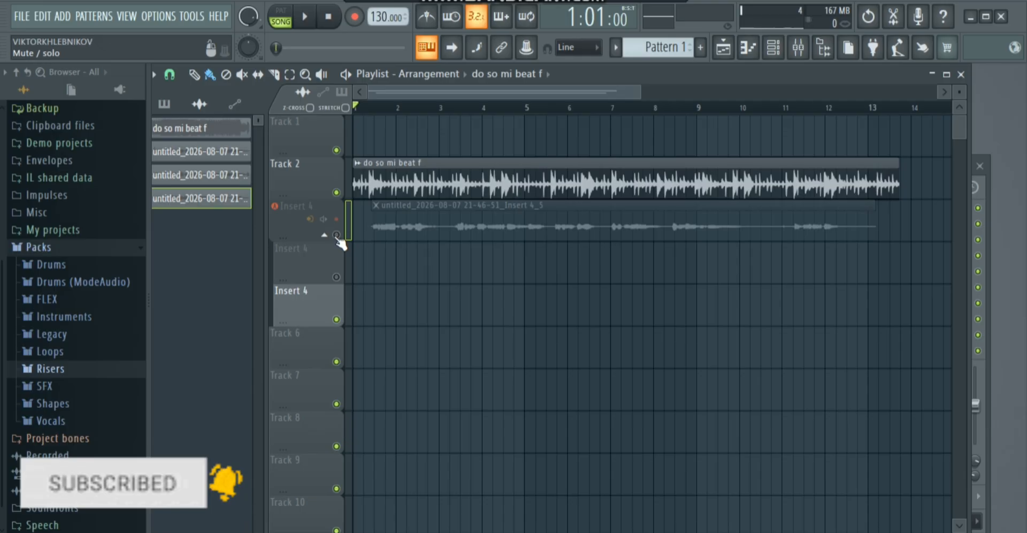
- Play the beat alone, and unmute the recorded vocal track below it to play both together from the start
key("space")
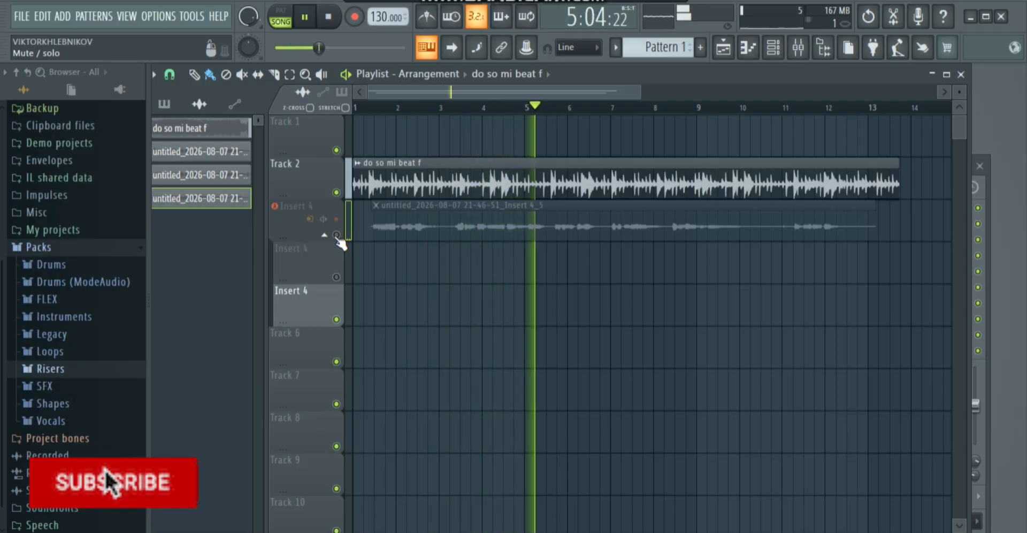
key("space")
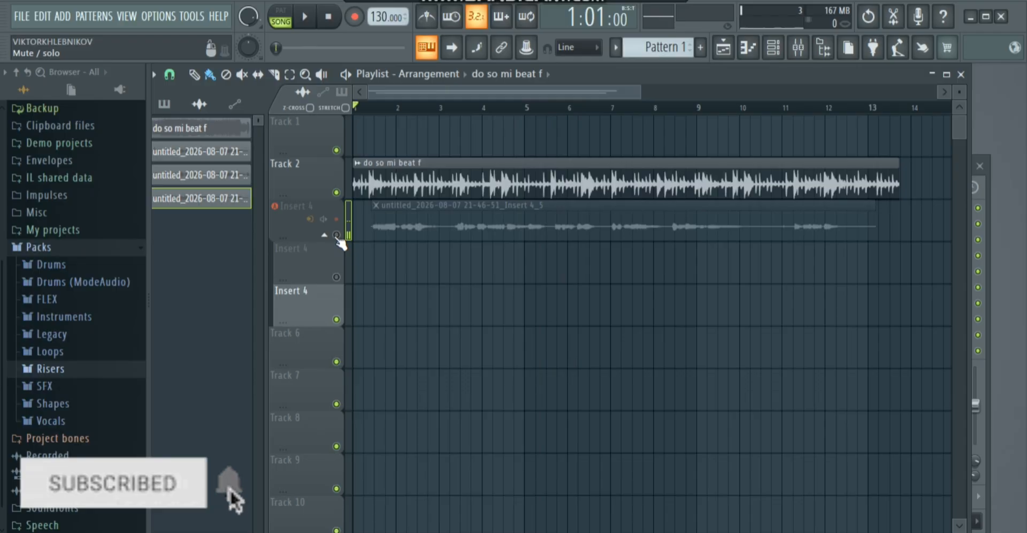
left_click(337, 236)
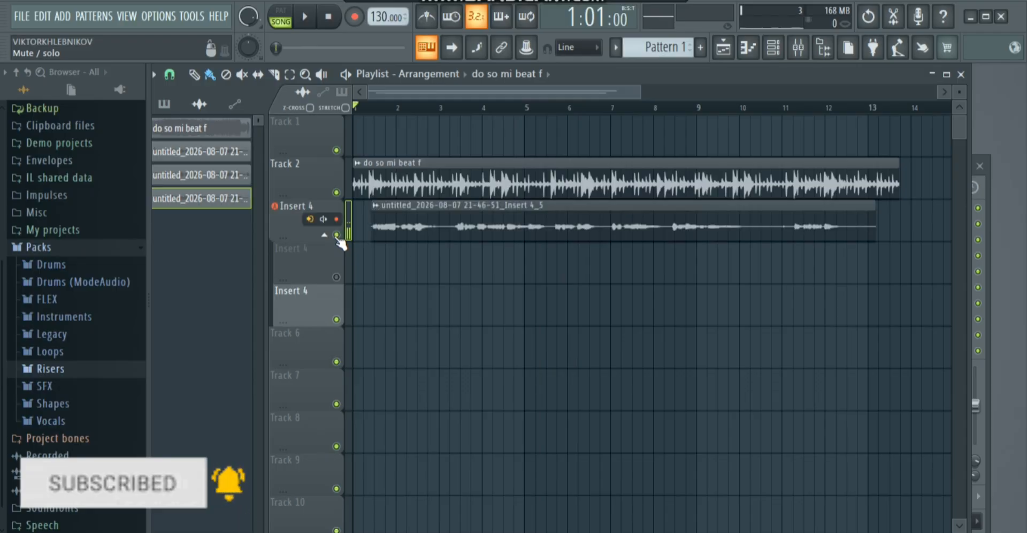
key("space")
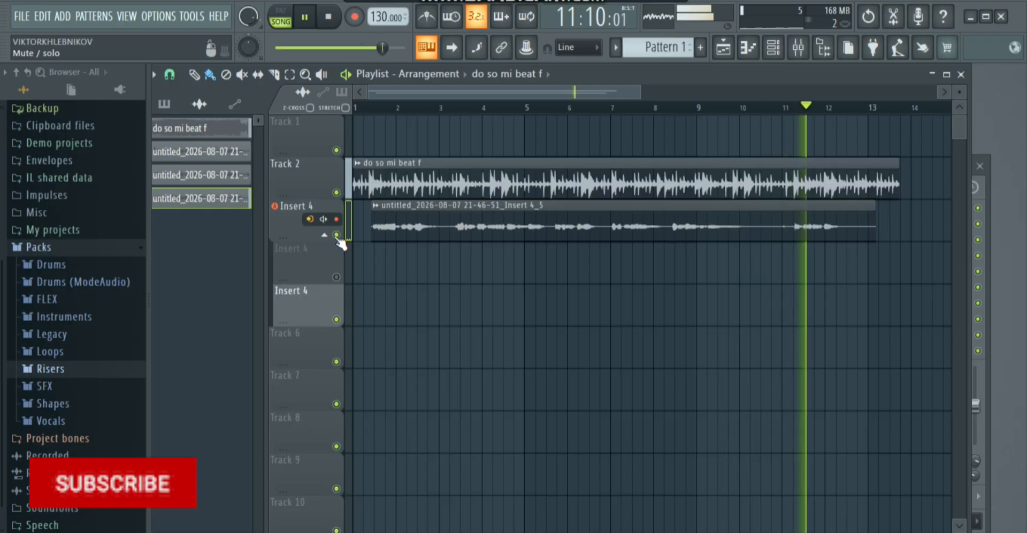
key("space")
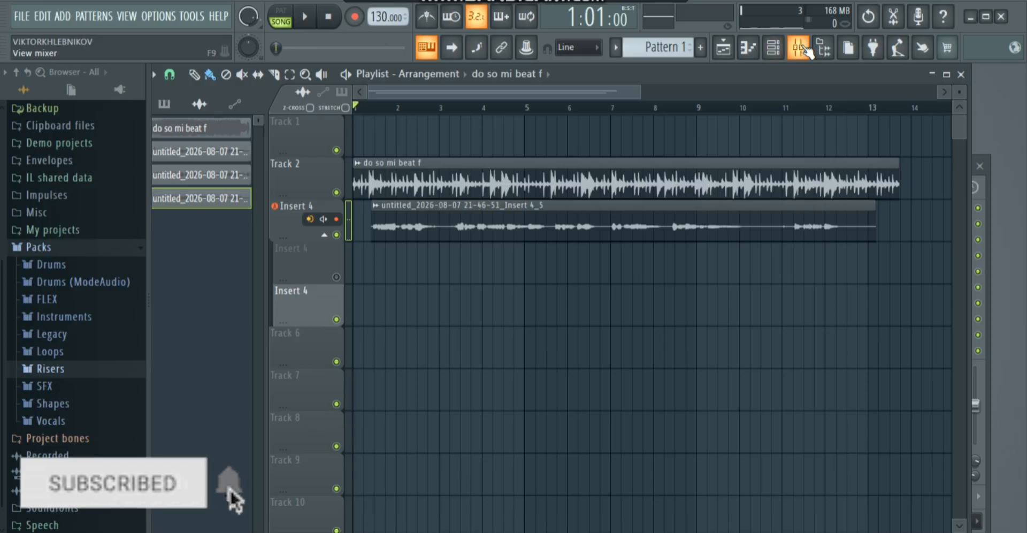
- Route the "do so mi beat f" channel to mixer track 2
left_click(805, 49)
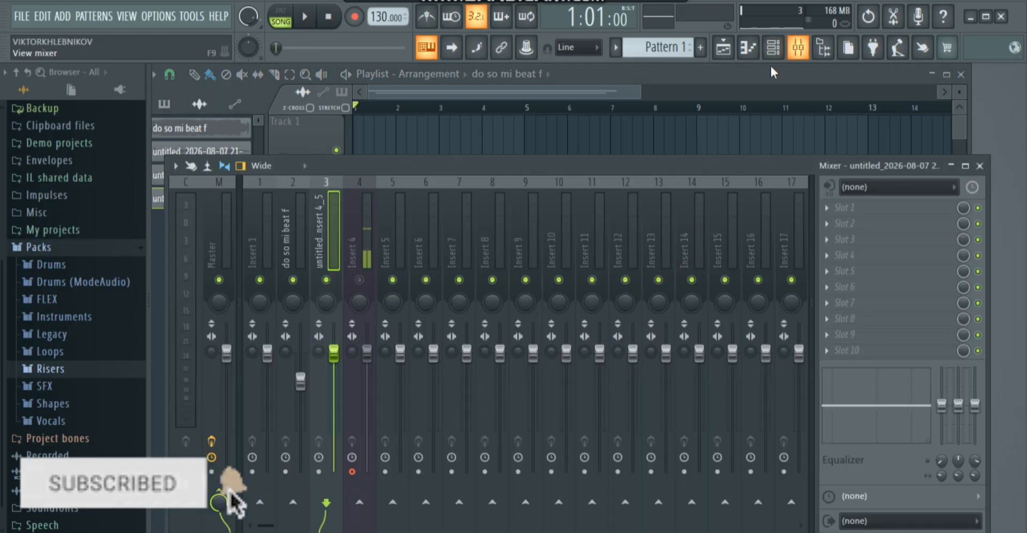
left_click(288, 228)
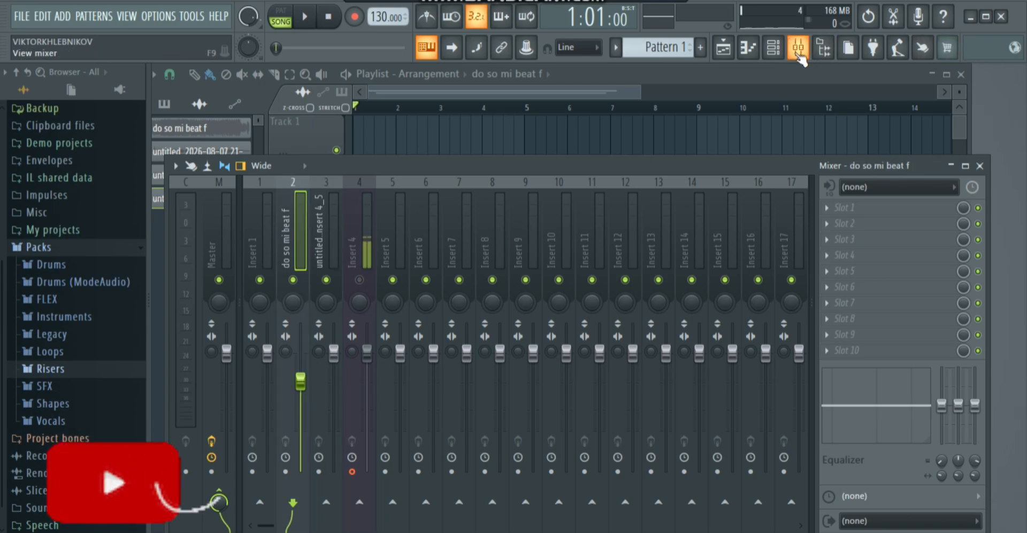
left_click(773, 47)
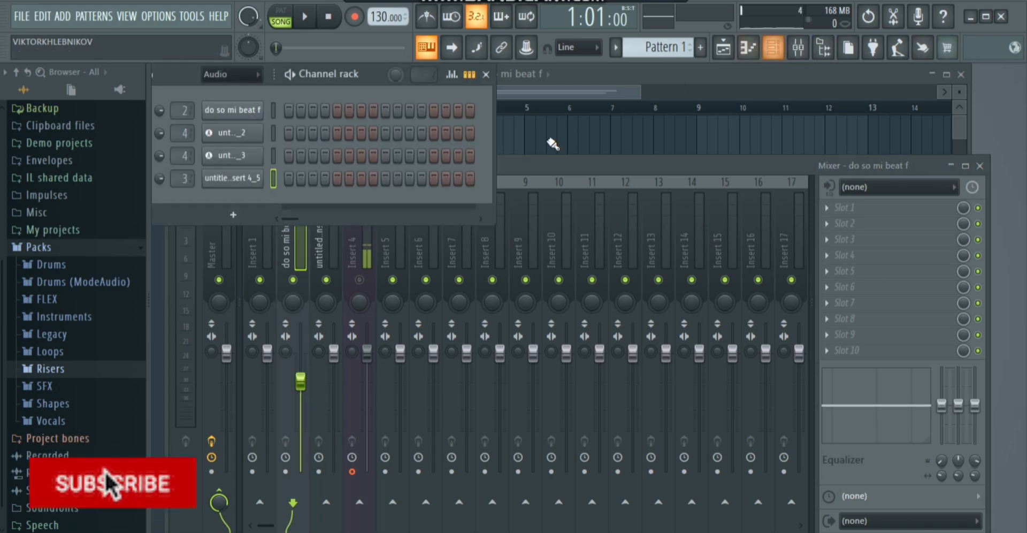
left_click(273, 110)
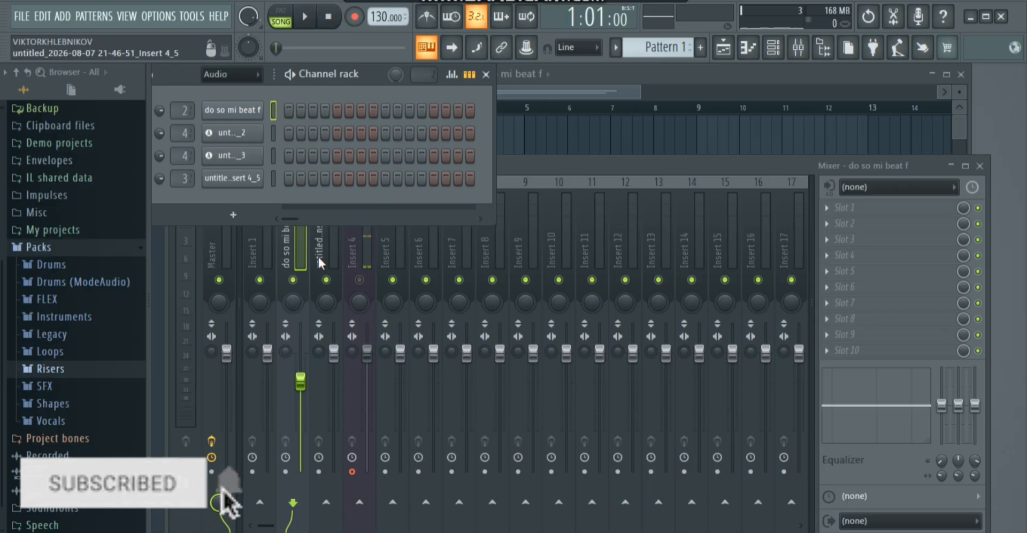
left_click(297, 254)
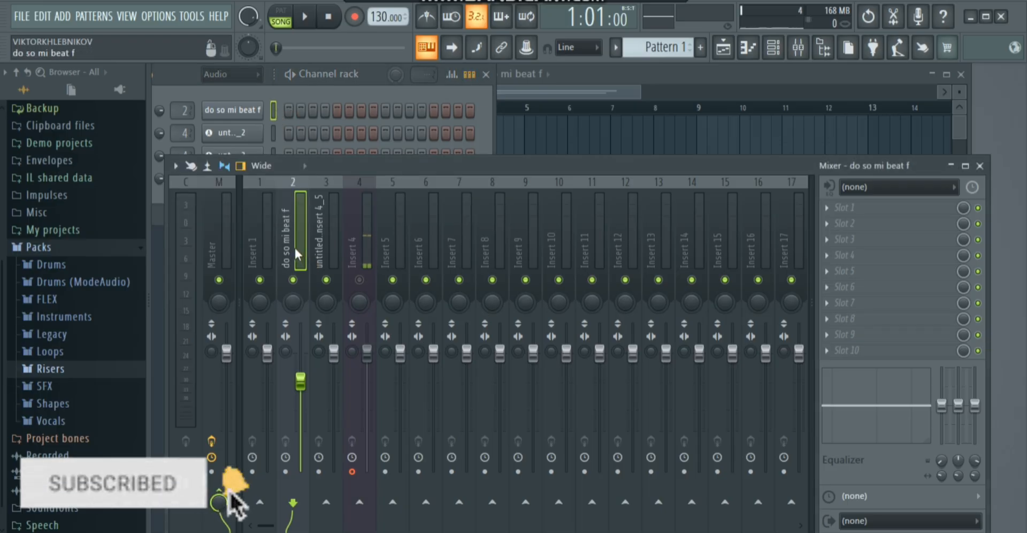
right_click(298, 254)
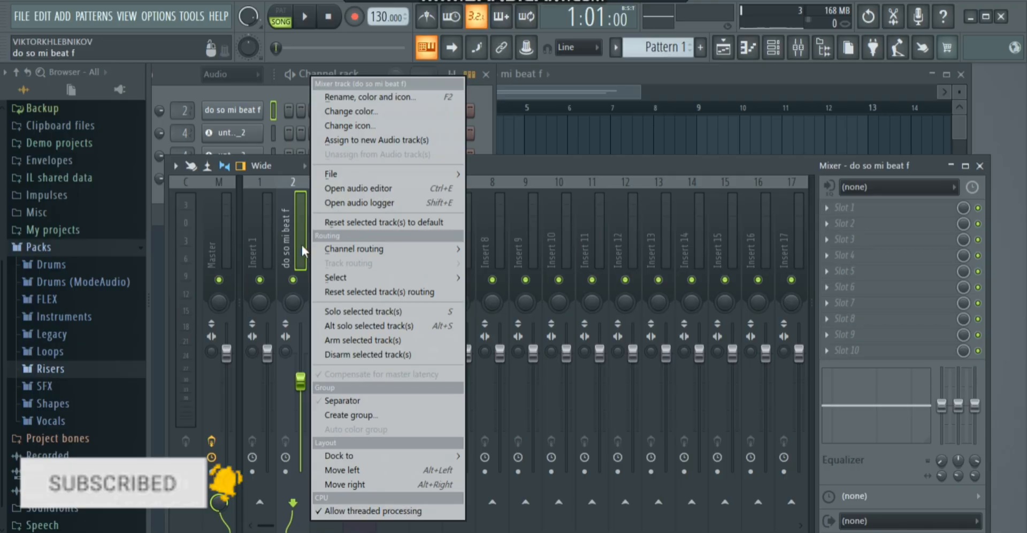
mouse_move(339, 252)
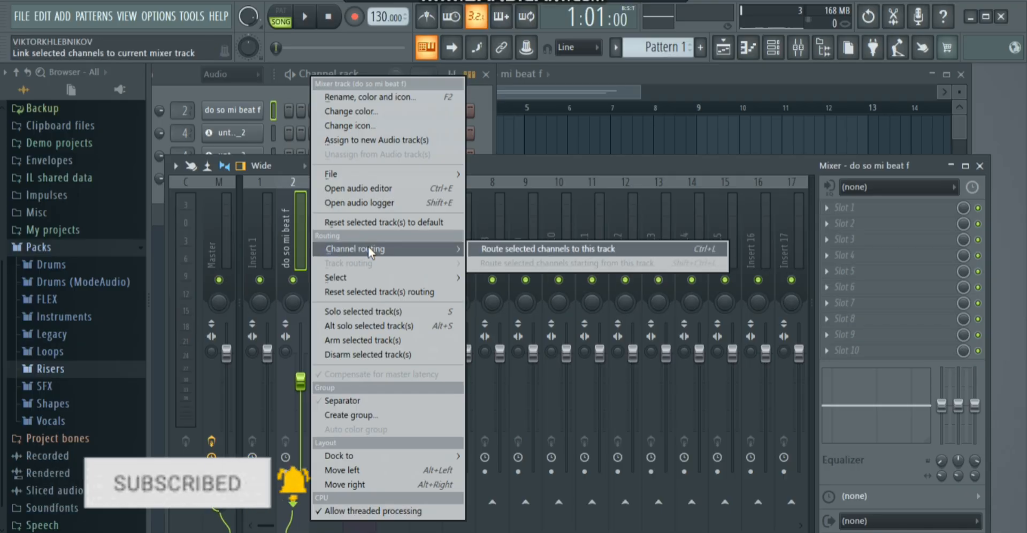
left_click(490, 252)
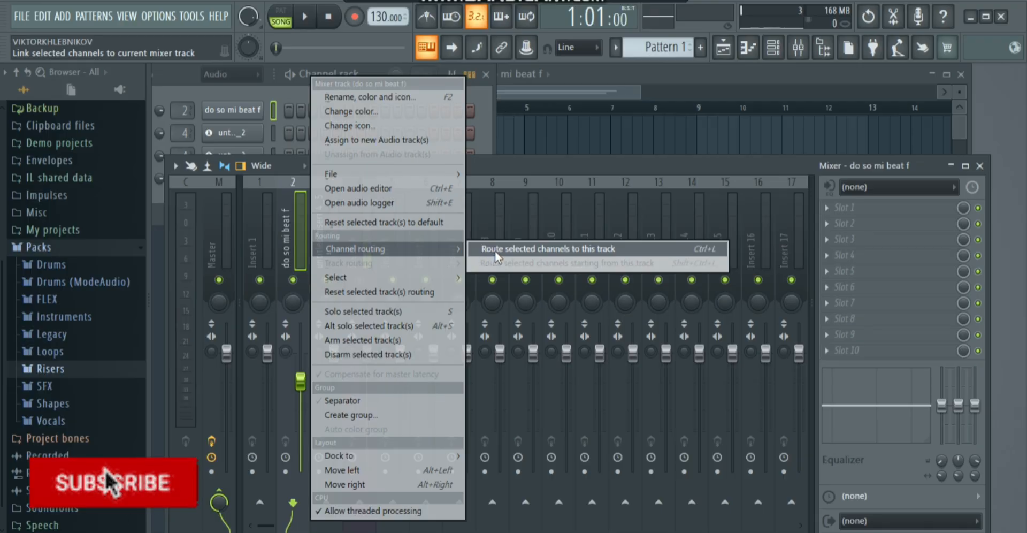
left_click(285, 232)
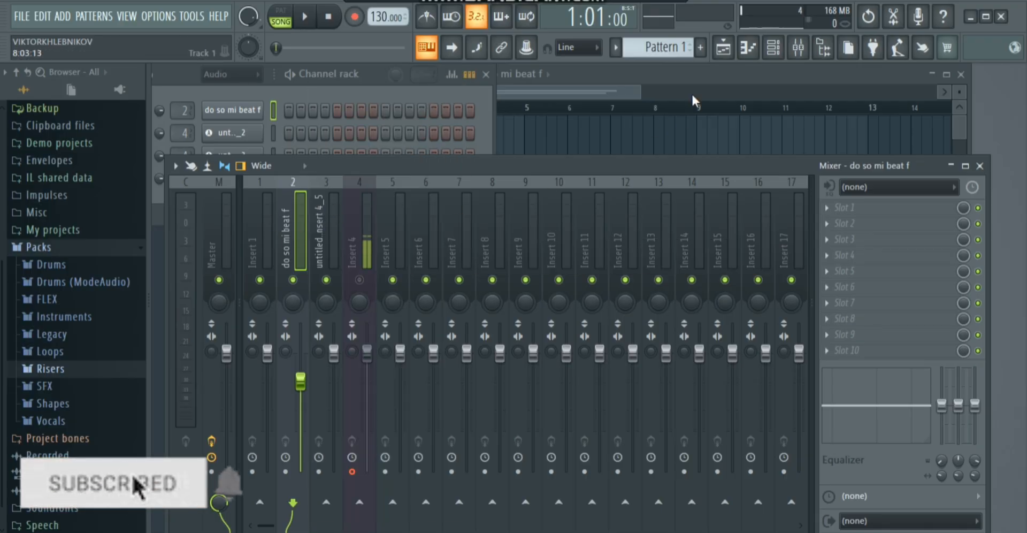
- Select the recorded vocal's mixer track 3 and play the song, muting the "do so mi beat f" track to hear the vocal alone
left_click(774, 49)
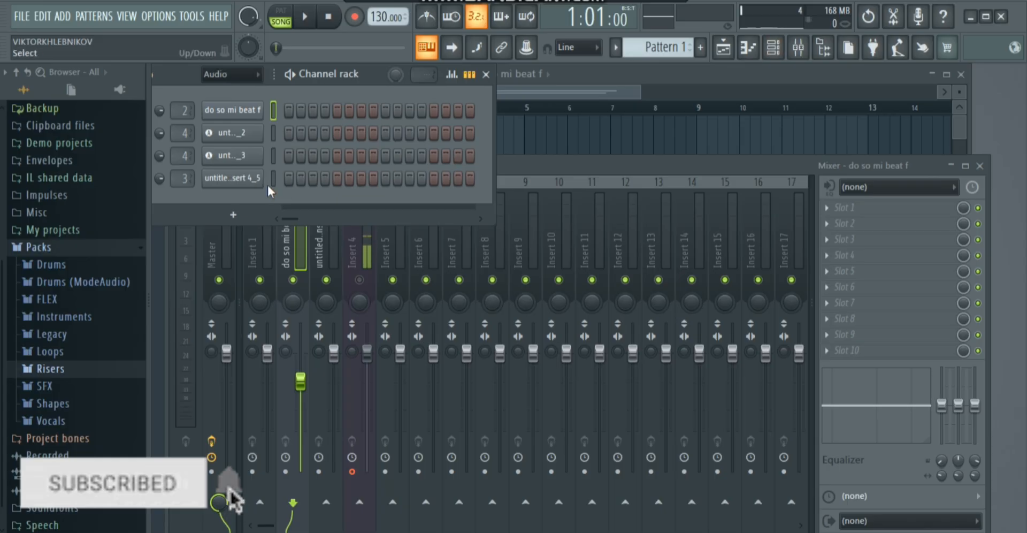
left_click(324, 255)
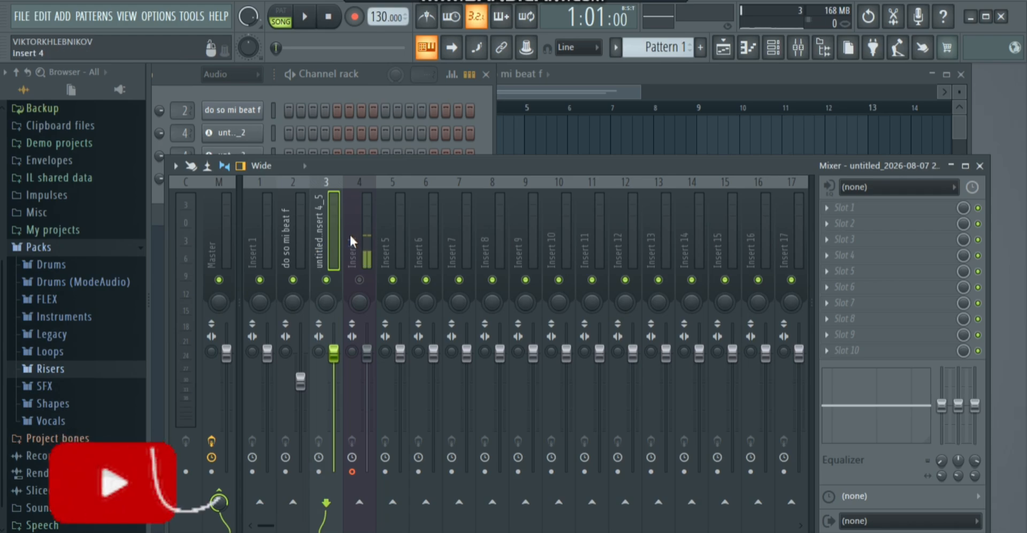
key("space")
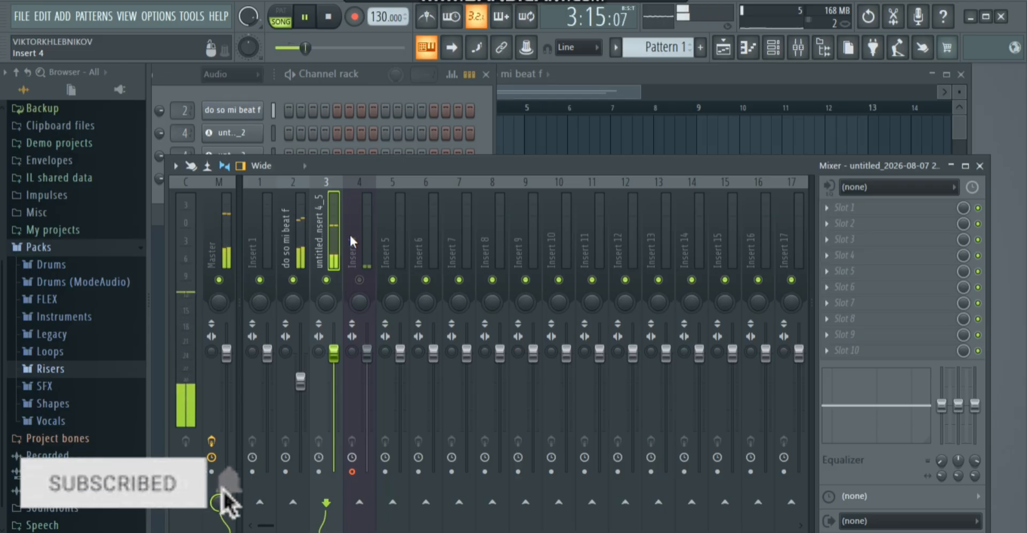
key("space")
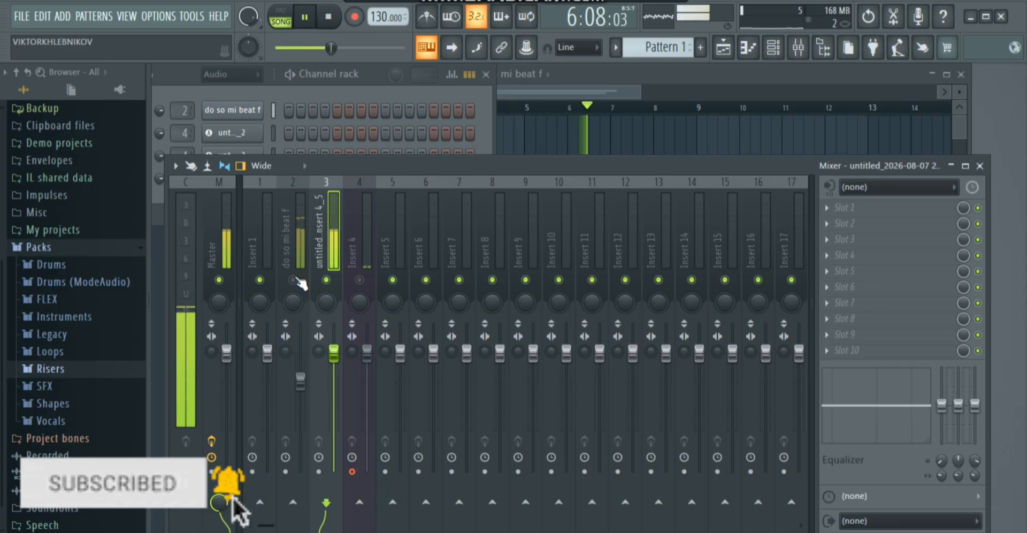
key("space")
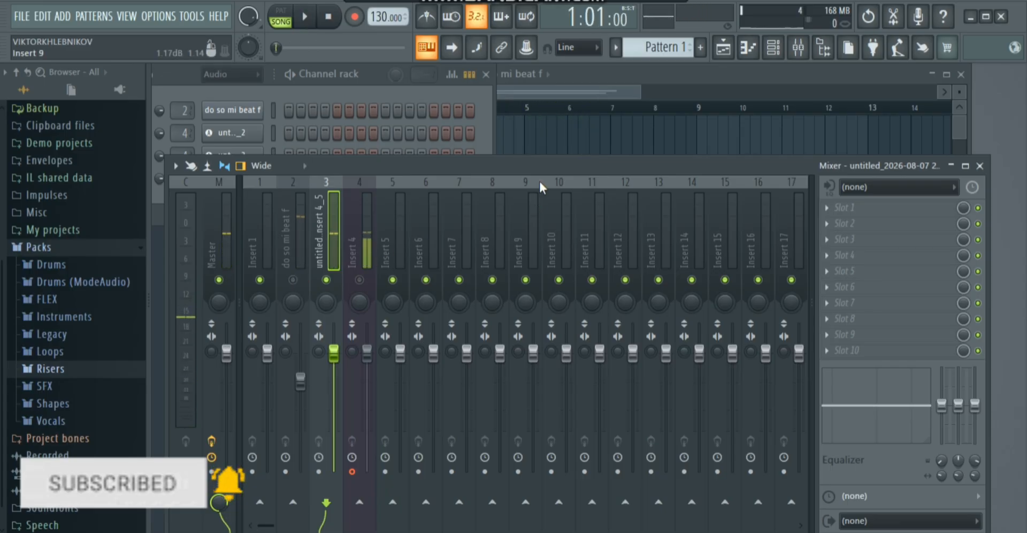
- Open the recorded vocal clip from the playlist for sample editing in Edison
left_click(724, 53)
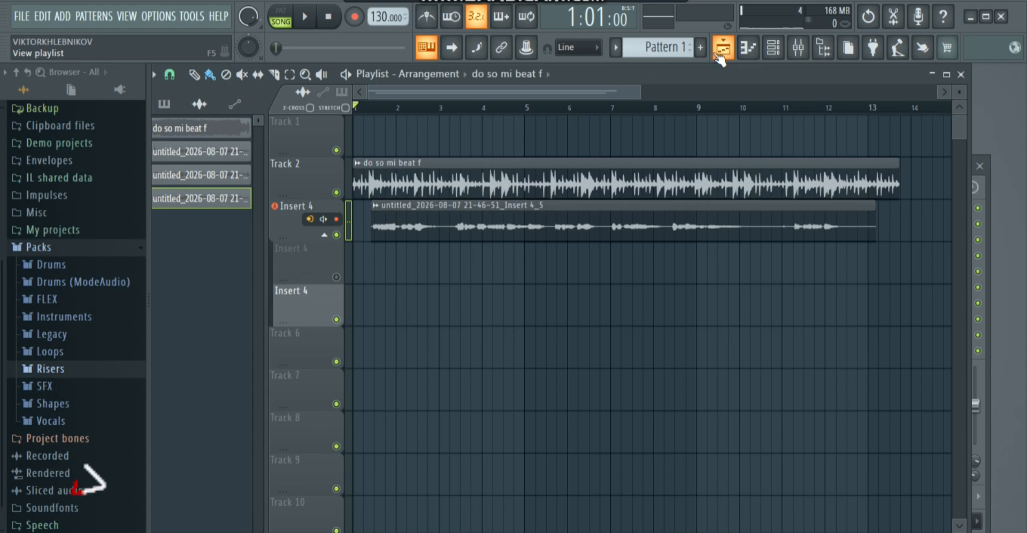
left_click(375, 205)
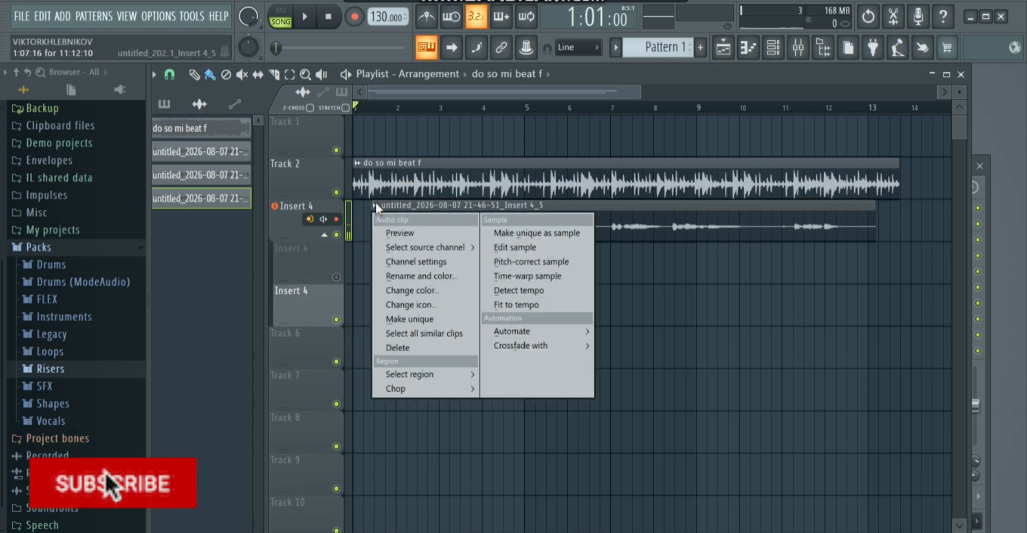
mouse_move(422, 248)
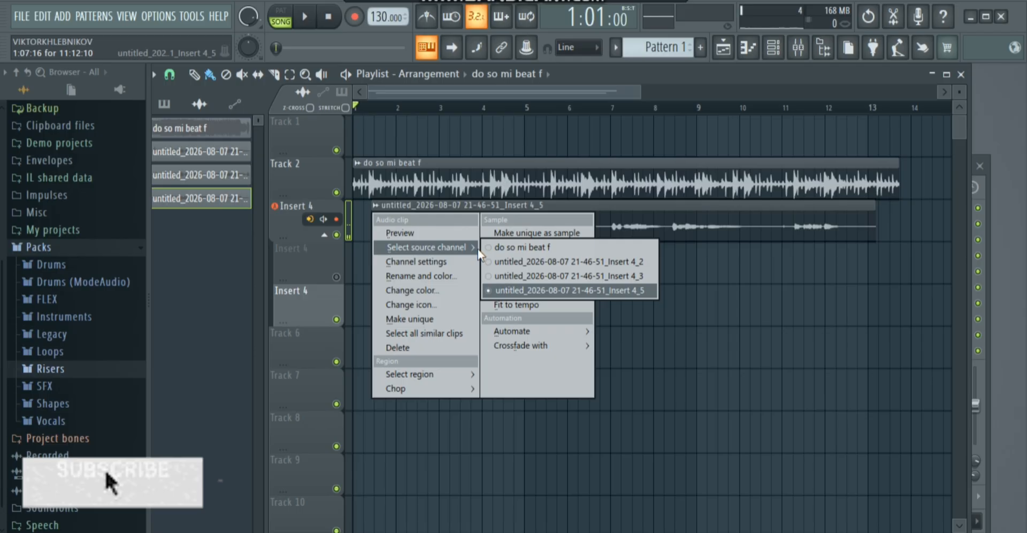
left_click(506, 247)
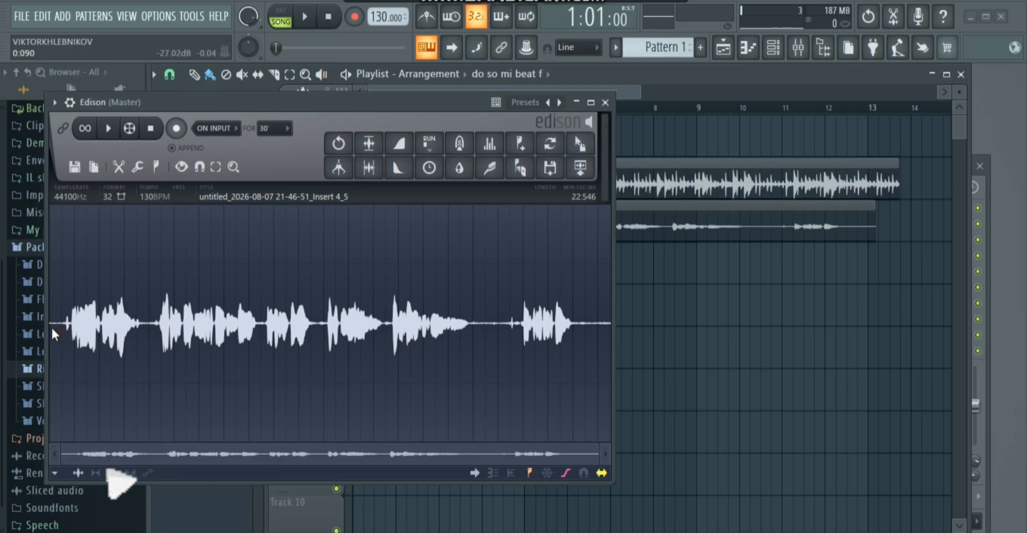
- Denoise nearly the whole vocal recording, using a noise profile acquired from the quiet stretch of about 0.45 s at its start
left_click_drag(50, 326, 65, 325)
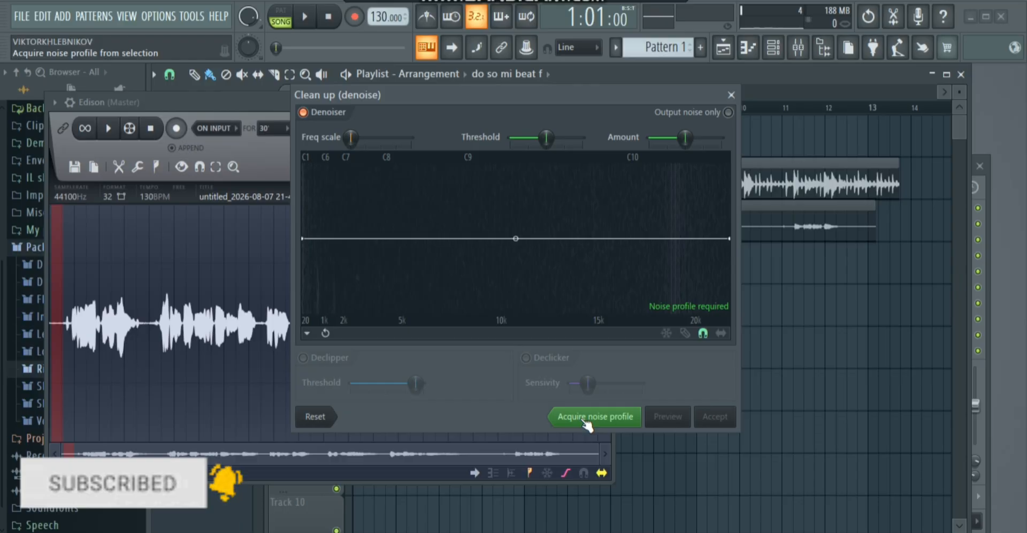
left_click(584, 419)
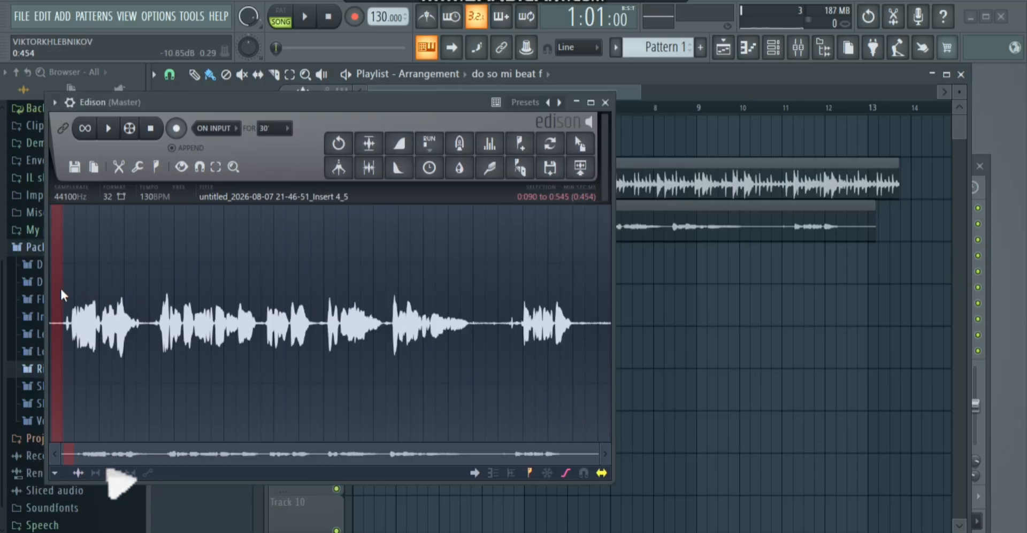
left_click_drag(60, 287, 532, 278)
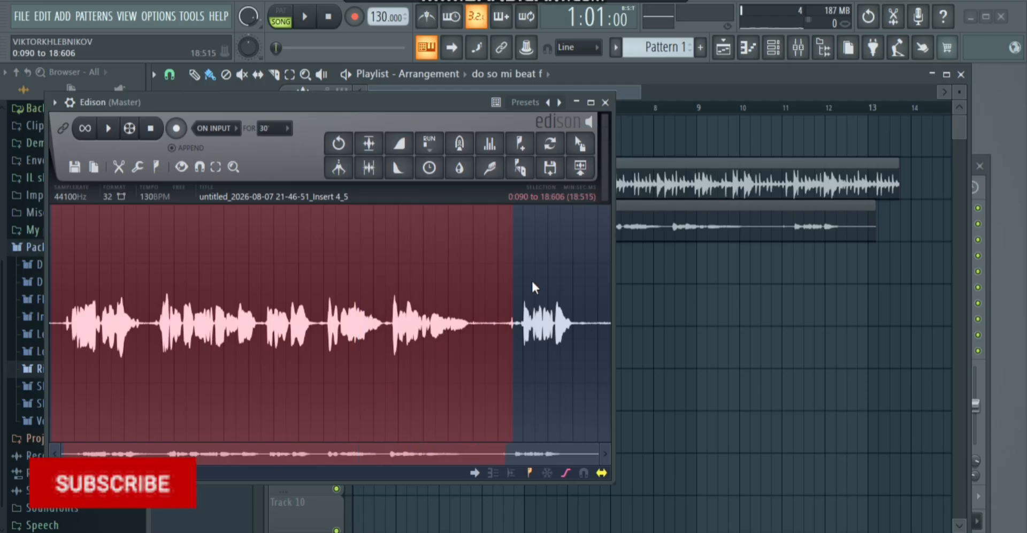
left_click_drag(604, 278, 592, 273)
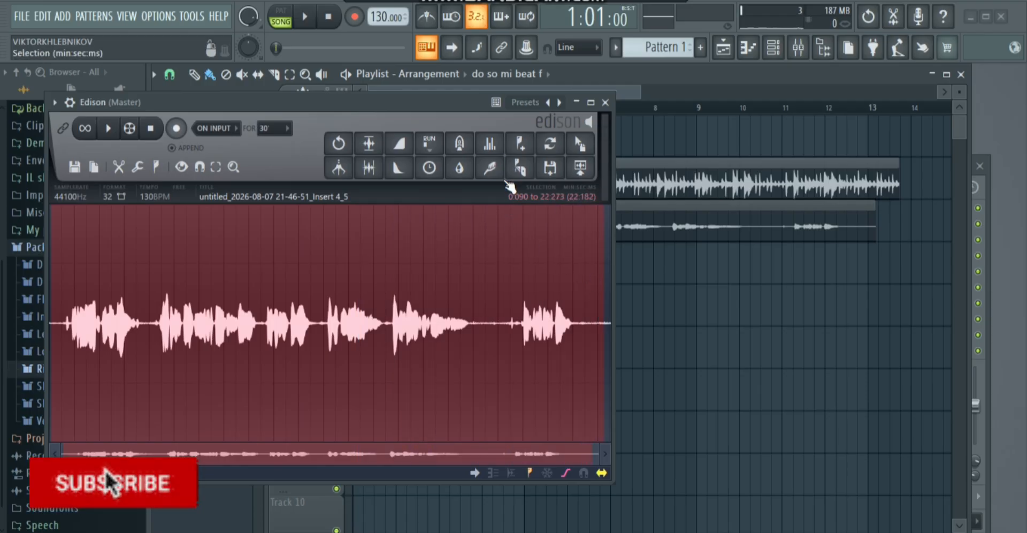
left_click(491, 167)
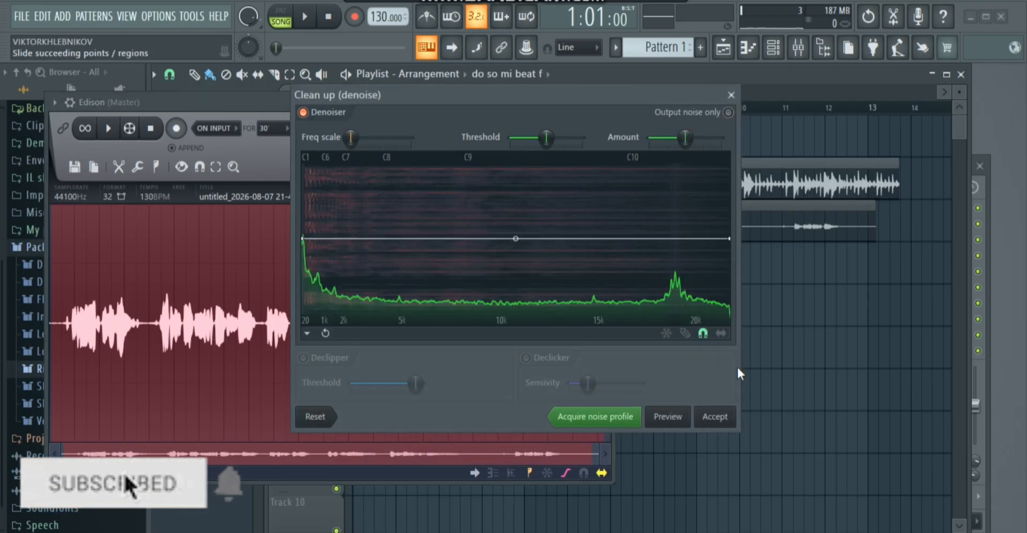
left_click(714, 416)
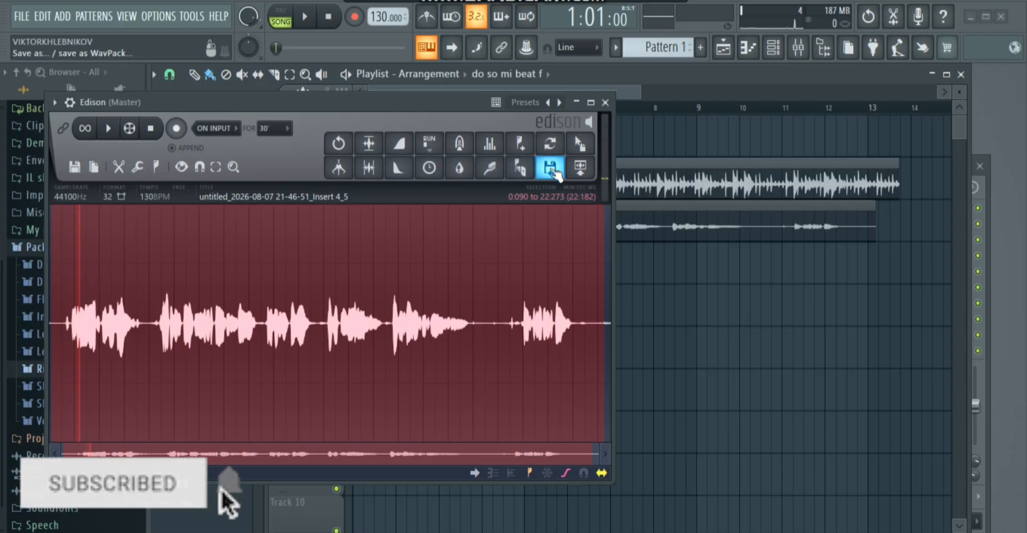
- Save the denoised vocal as a WAV file named "new vcc" in Music > VT PROJECTS > vyro live recordings and close Edison
left_click(550, 168)
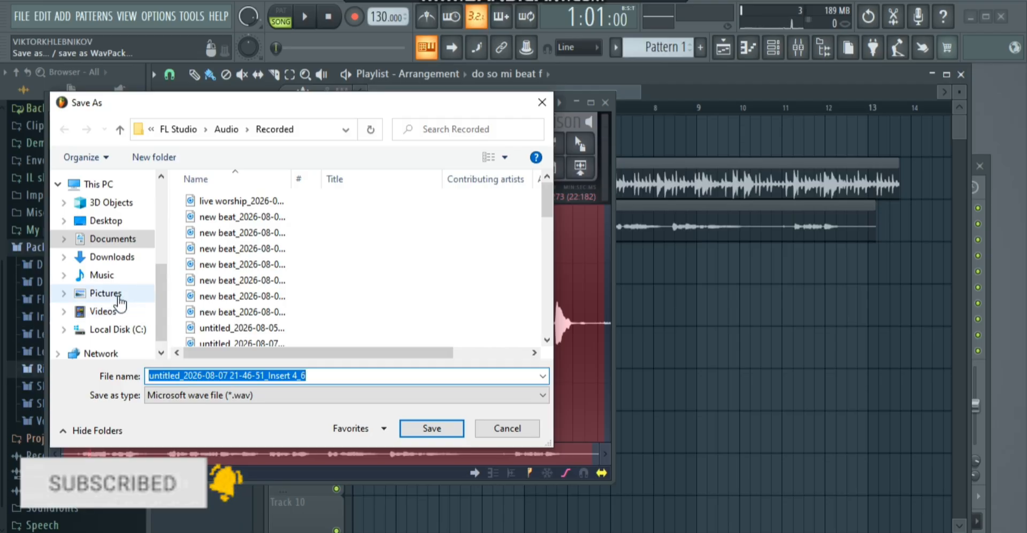
left_click(117, 278)
double_click(214, 223)
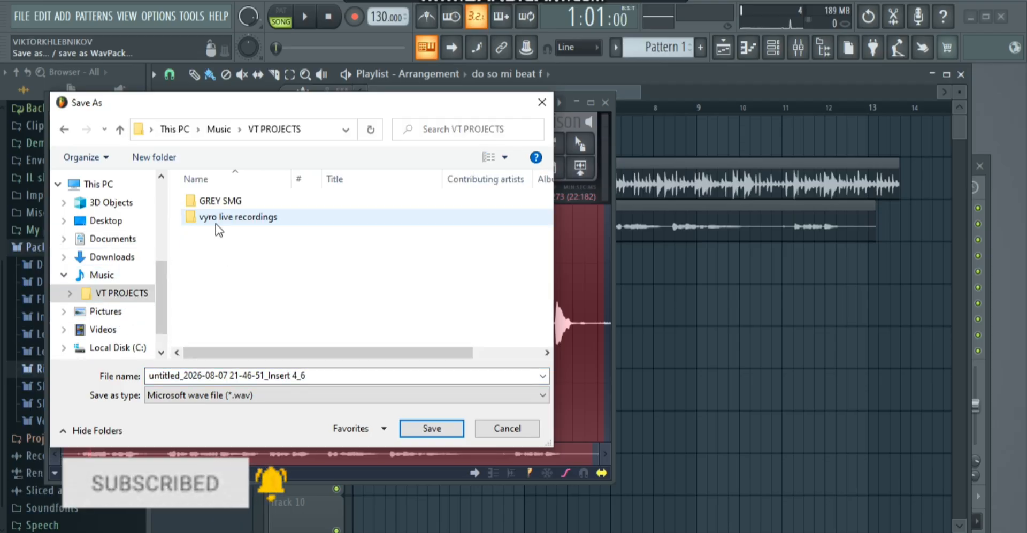
double_click(248, 216)
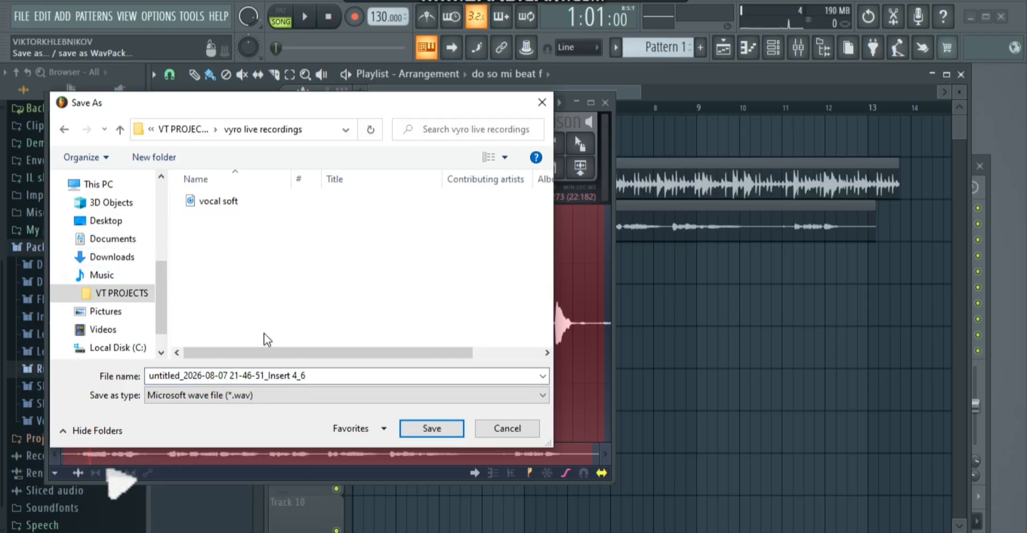
left_click(328, 376)
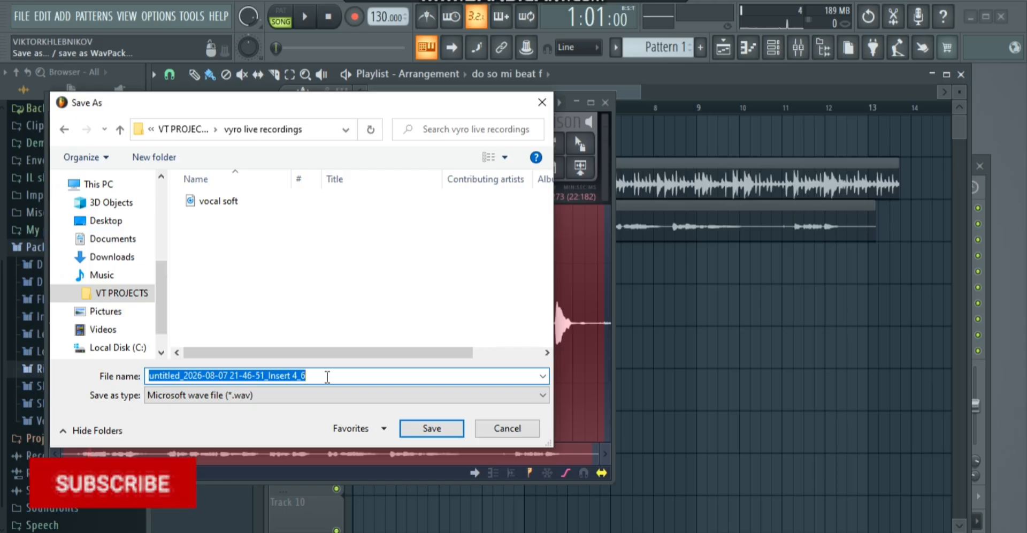
key("BackSpace")
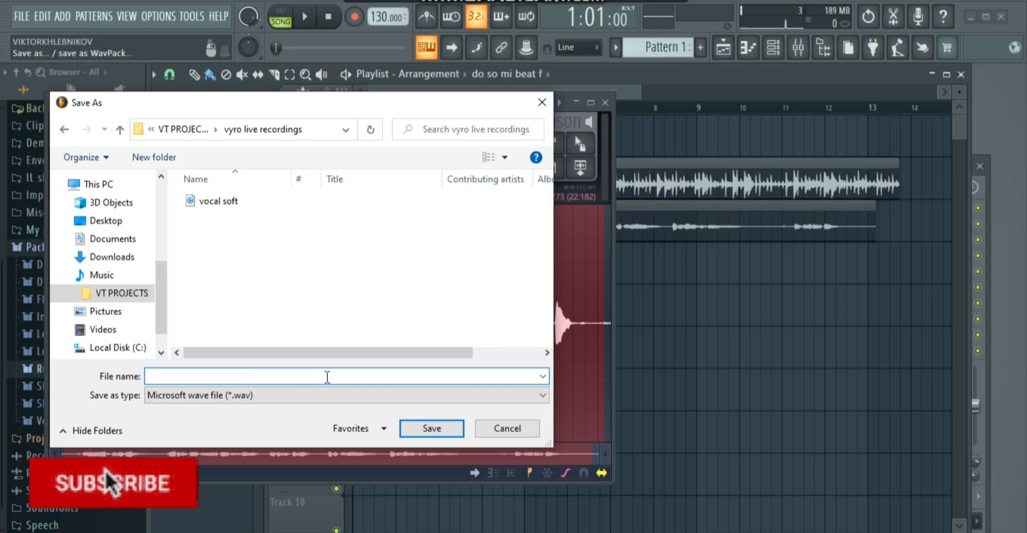
type("new voc")
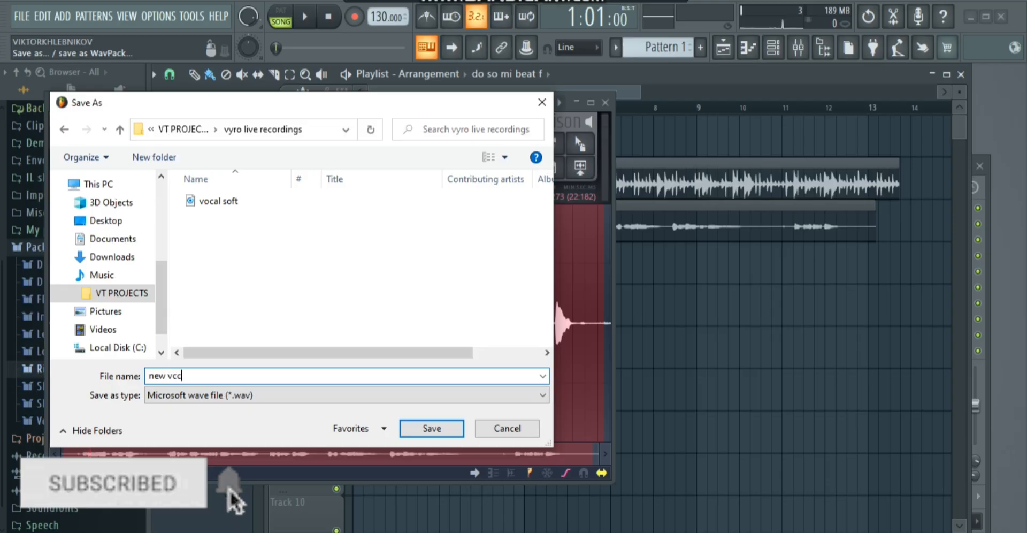
left_click(432, 430)
left_click(605, 103)
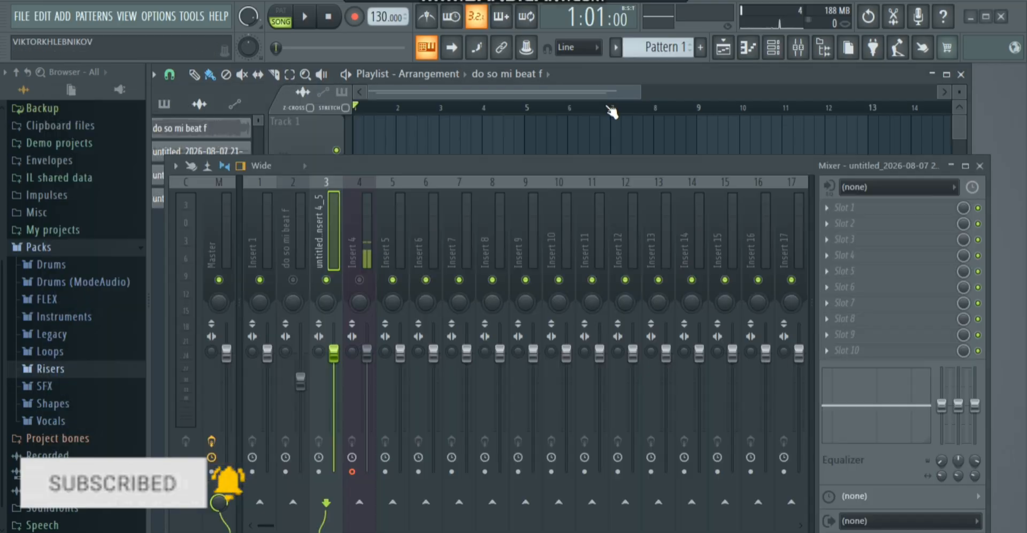
- Add an Audio Clip channel to the channel rack and load "new vcc" from the vyro live recordings folder into it
left_click(779, 52)
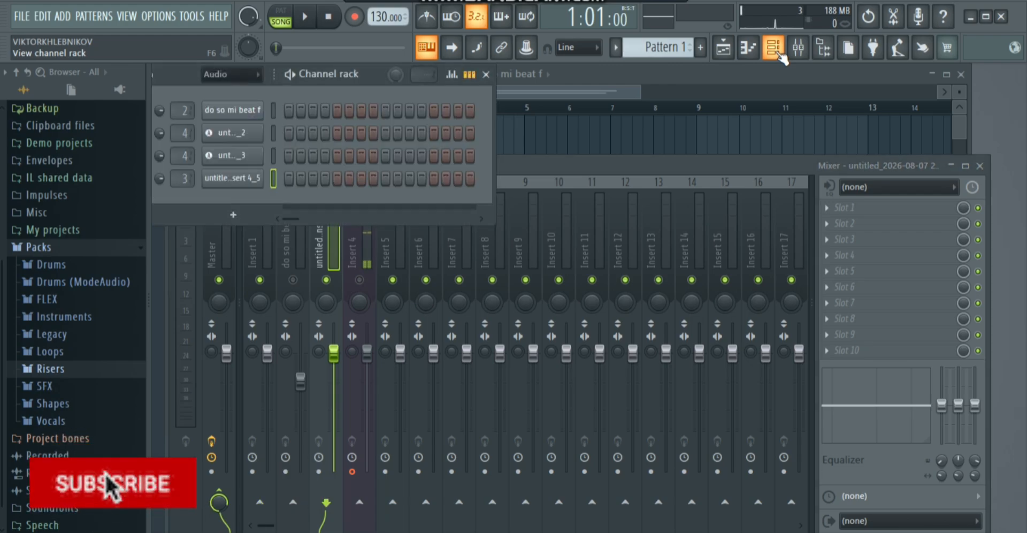
left_click(233, 214)
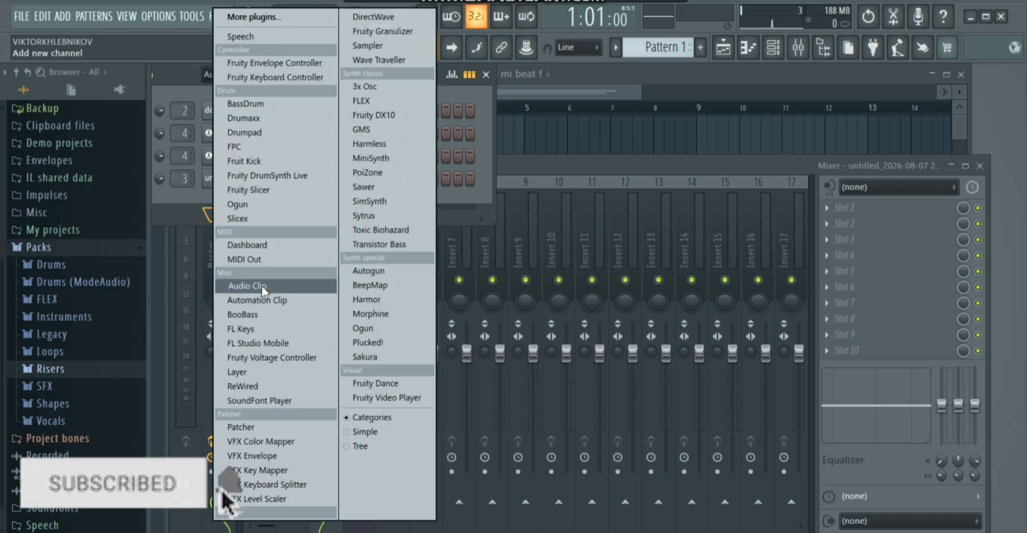
left_click(261, 286)
left_click(249, 204)
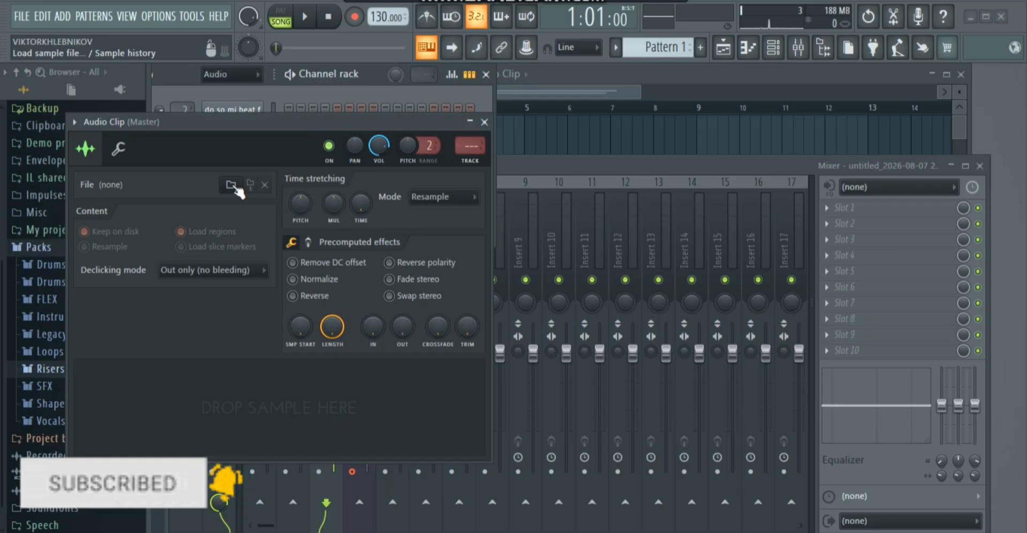
left_click(230, 185)
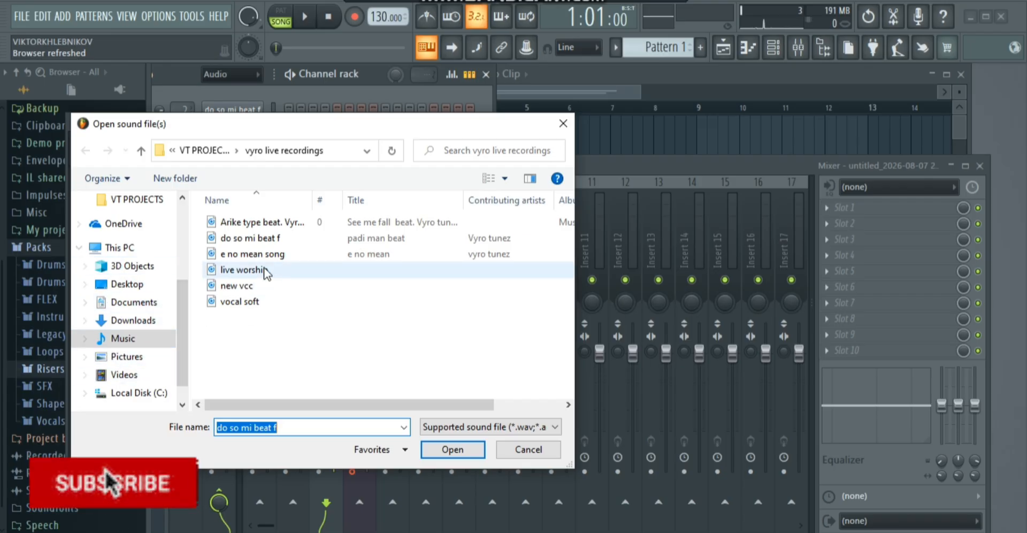
mouse_move(266, 273)
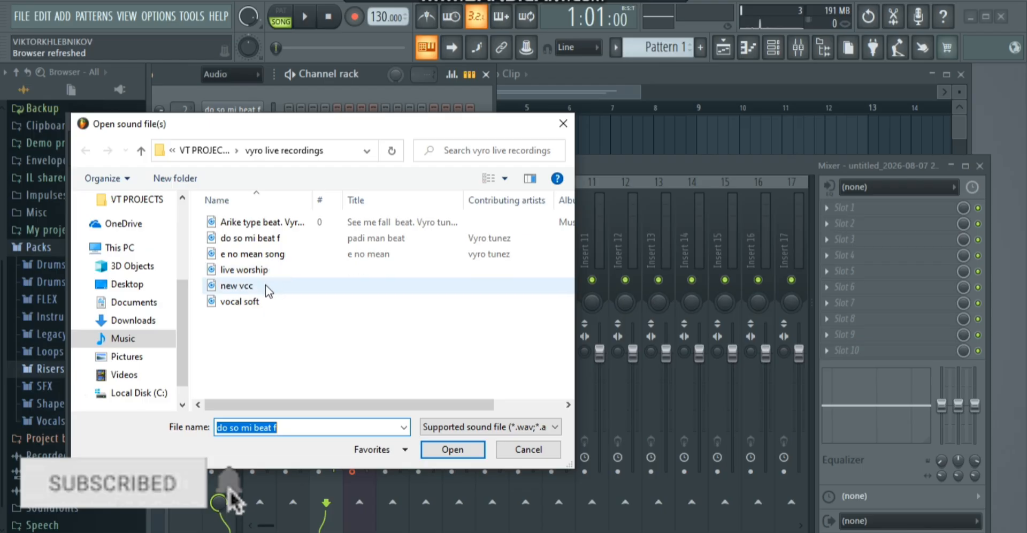
left_click(266, 290)
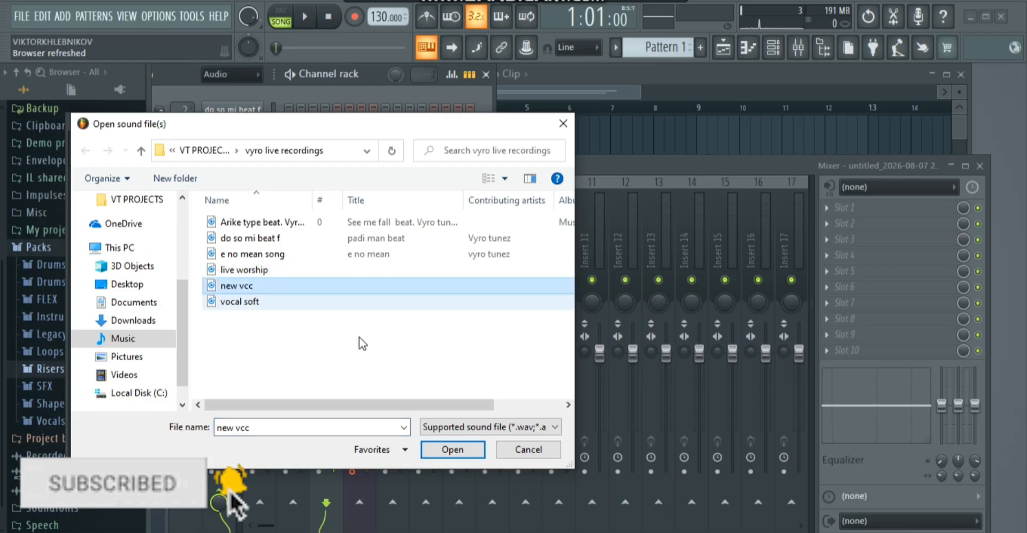
left_click(454, 450)
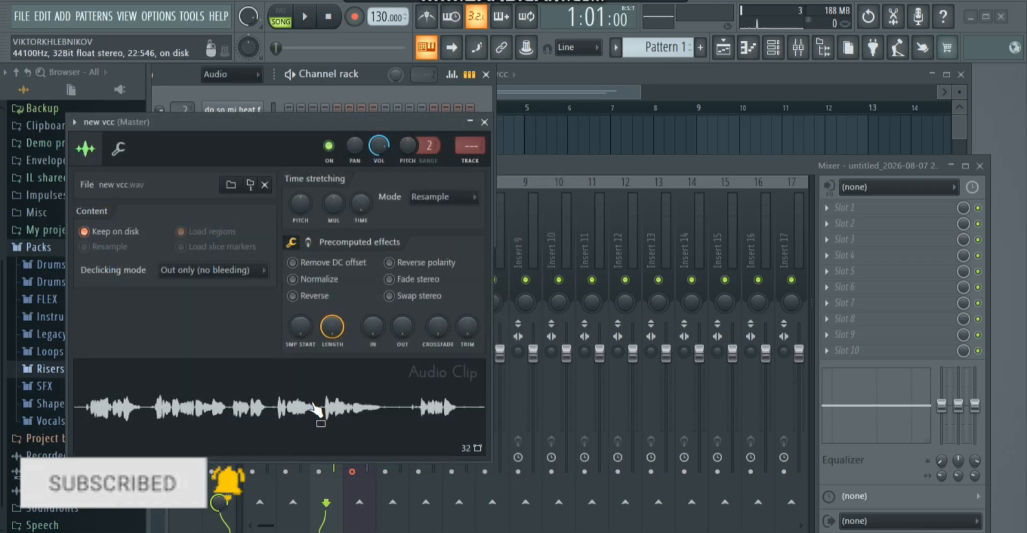
- Place the "new vcc" sample in the playlist on the track directly below the recorded vocal, near the song's start
left_click_drag(332, 409, 535, 300)
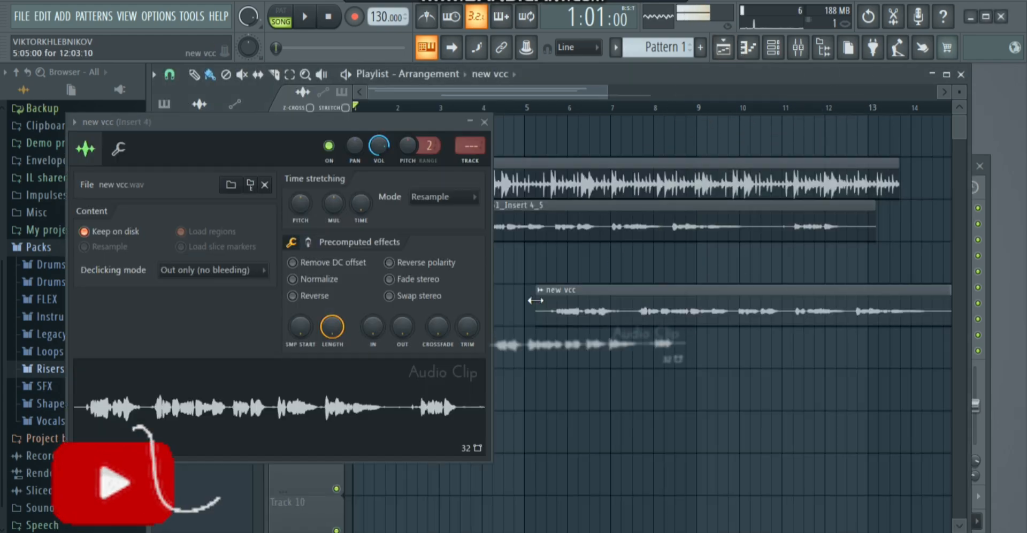
left_click(470, 123)
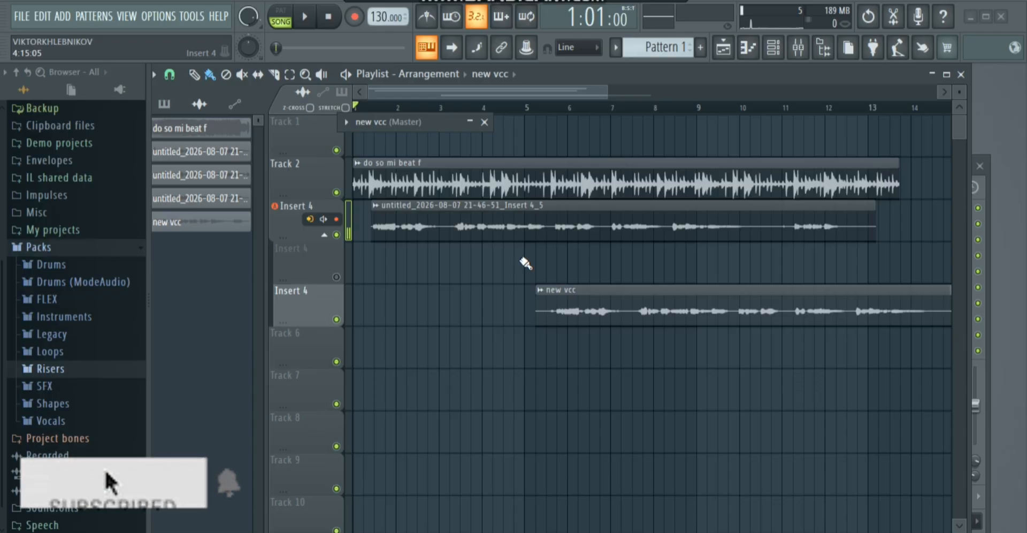
left_click_drag(597, 309, 421, 249)
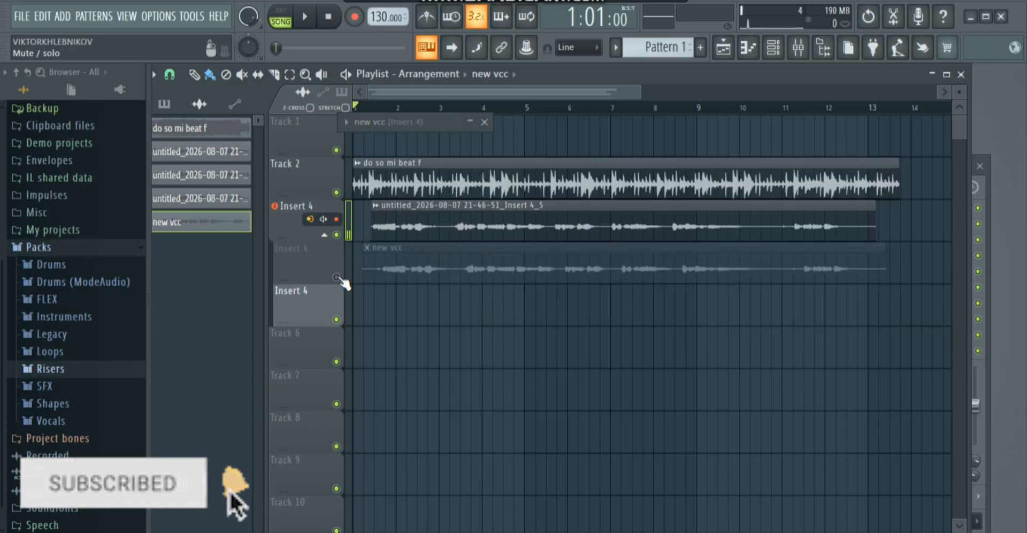
- Trim the quiet start of the "new vcc" clip, lining it up with the original recorded vocal, and delete the original clip
left_click_drag(639, 90, 431, 88)
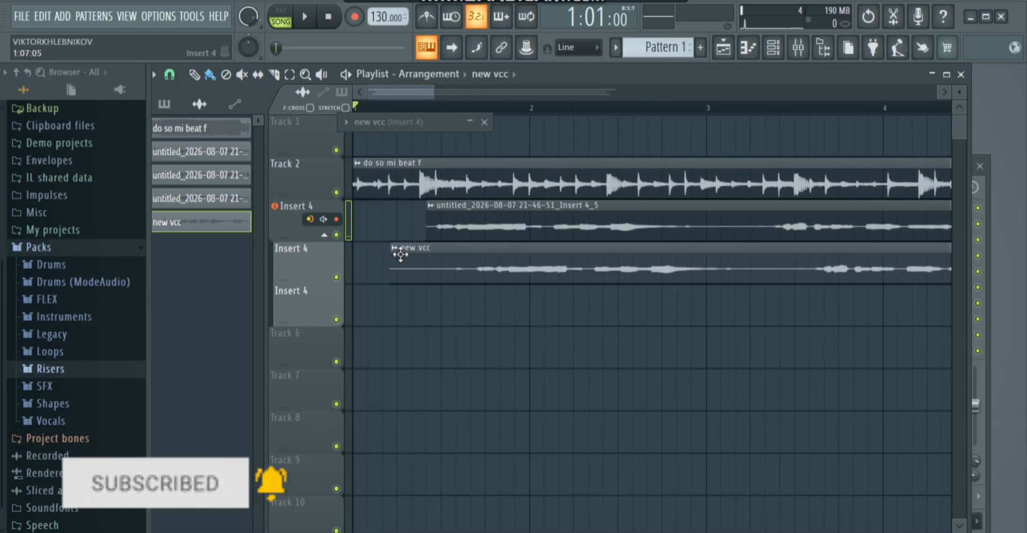
left_click_drag(391, 257, 466, 258)
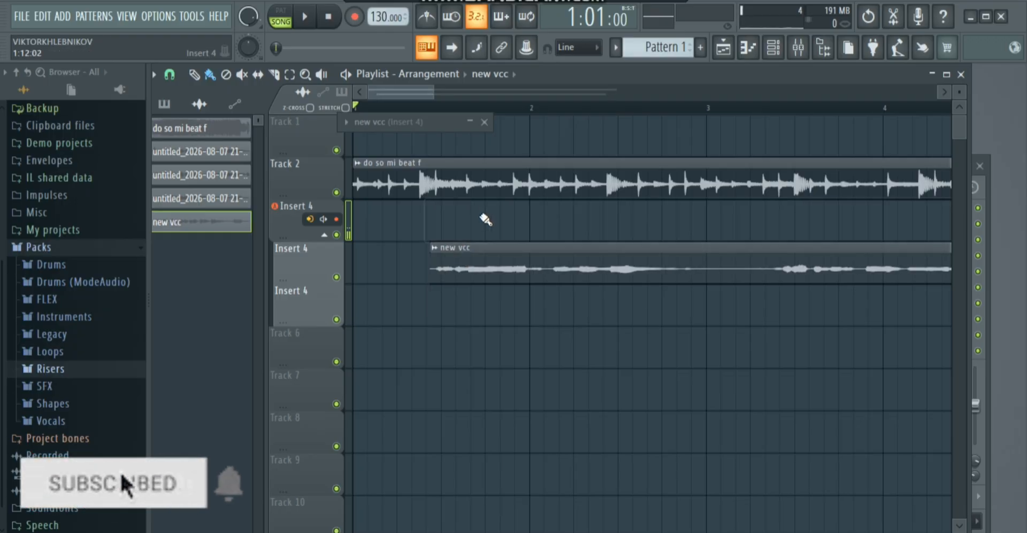
right_click(482, 222)
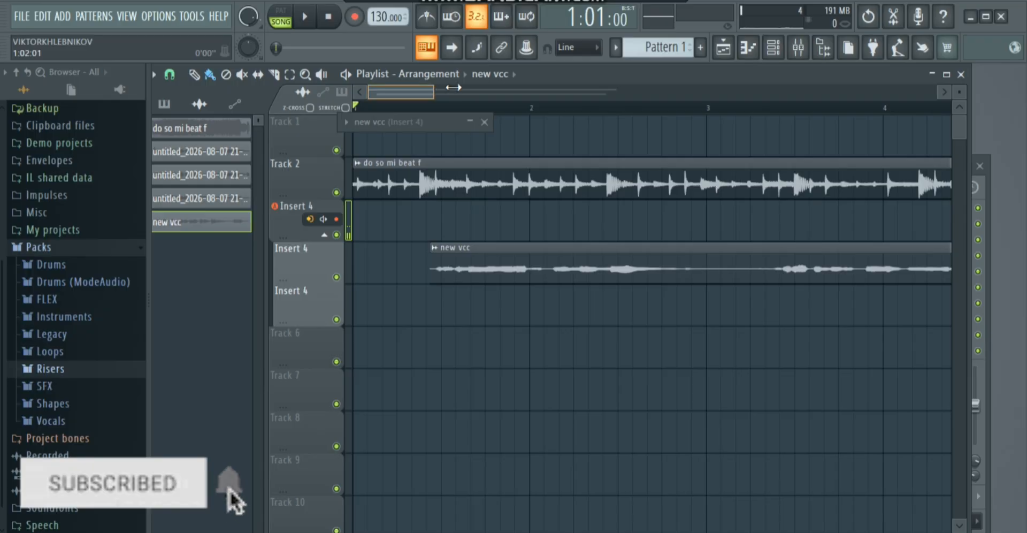
- Play the cleaned vocal with the beat, briefly muting the "do so mi beat f" track to compare
left_click_drag(430, 95, 673, 100)
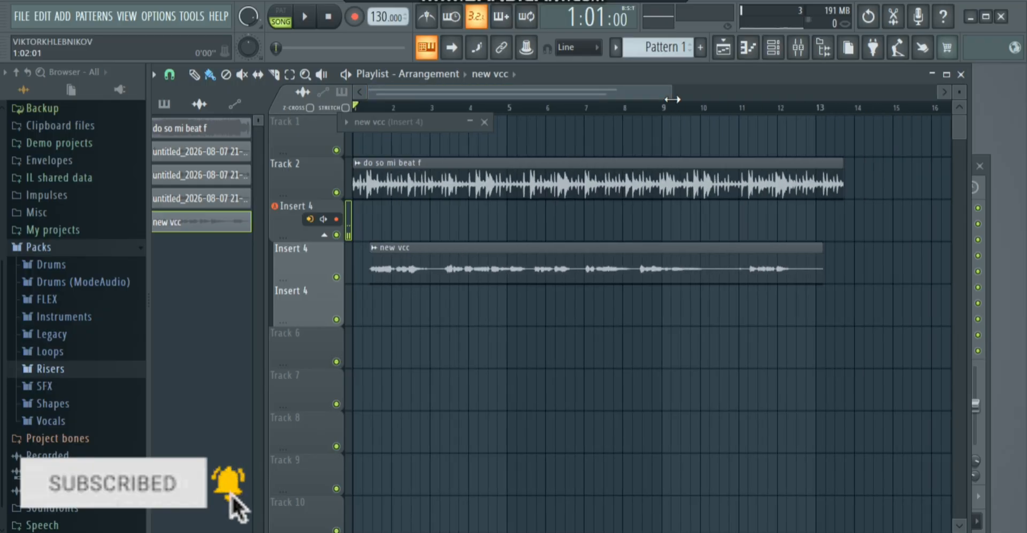
key("space")
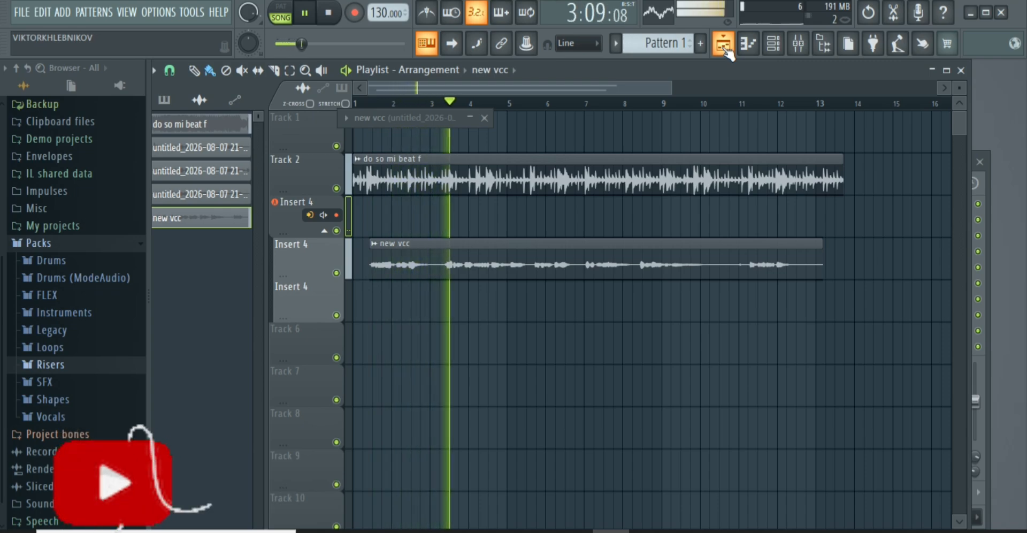
left_click(340, 194)
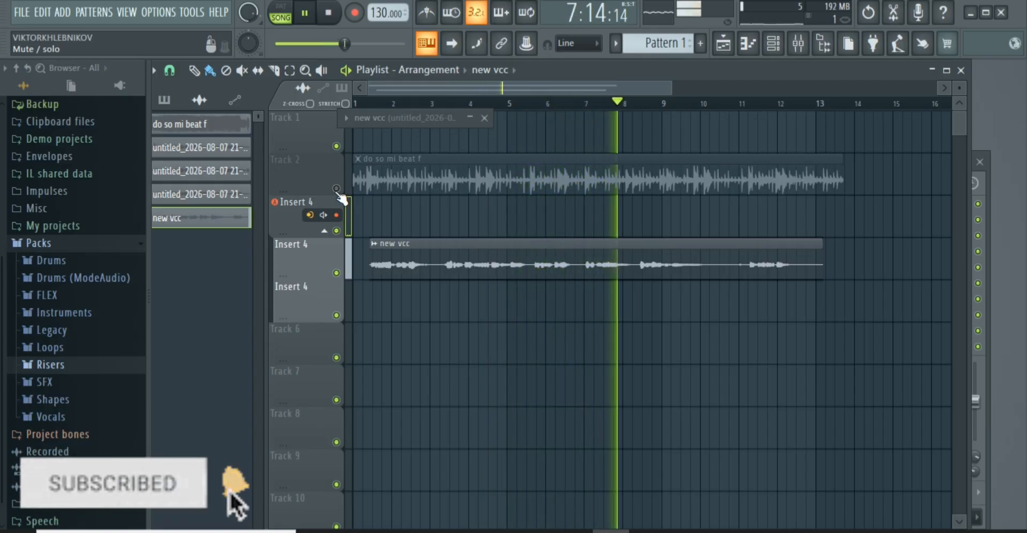
left_click(339, 195)
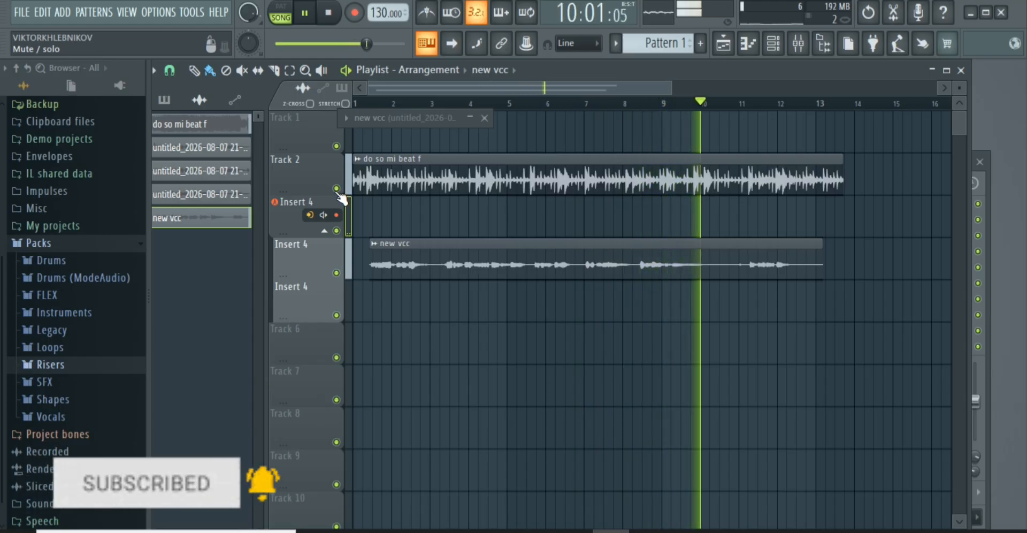
key("space")
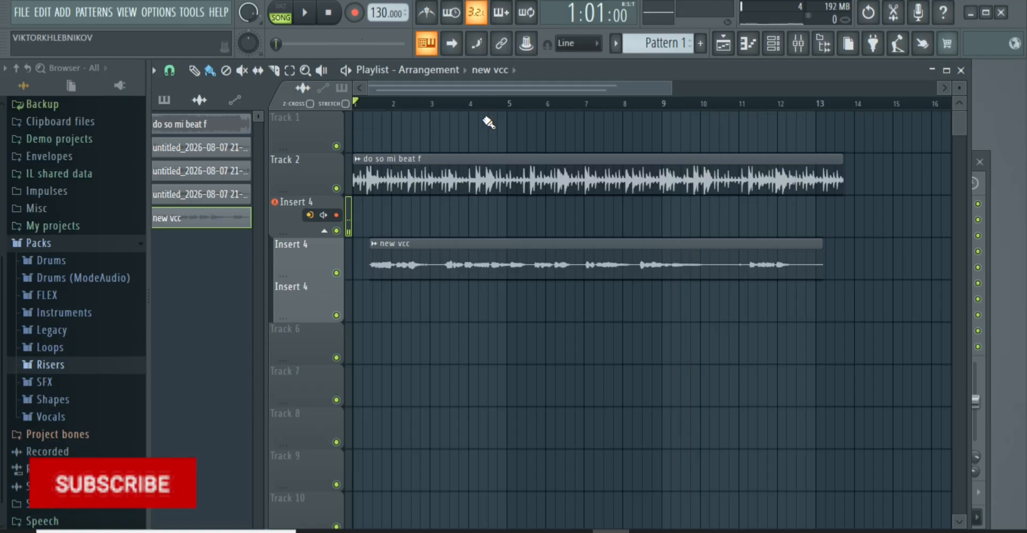
- Mute the "do so mi beat f" playlist track and play the start of the song to hear only the cleaned vocal
left_click_drag(671, 87, 613, 81)
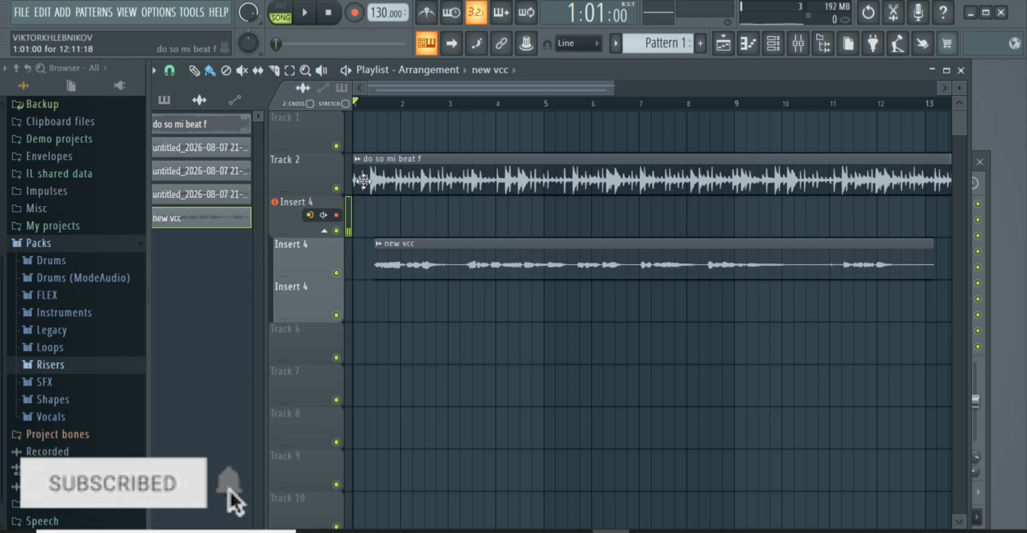
left_click(336, 188)
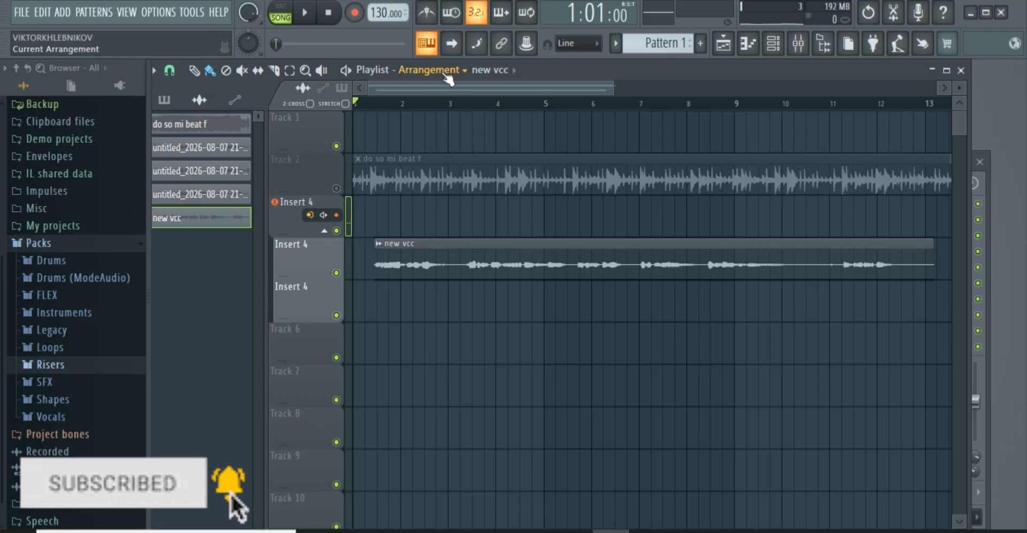
key("space")
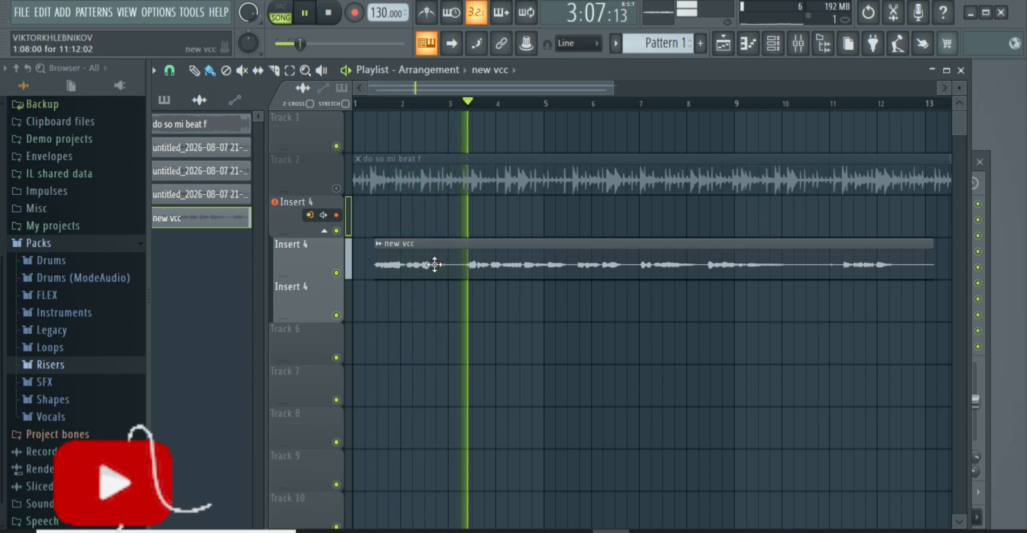
key("space")
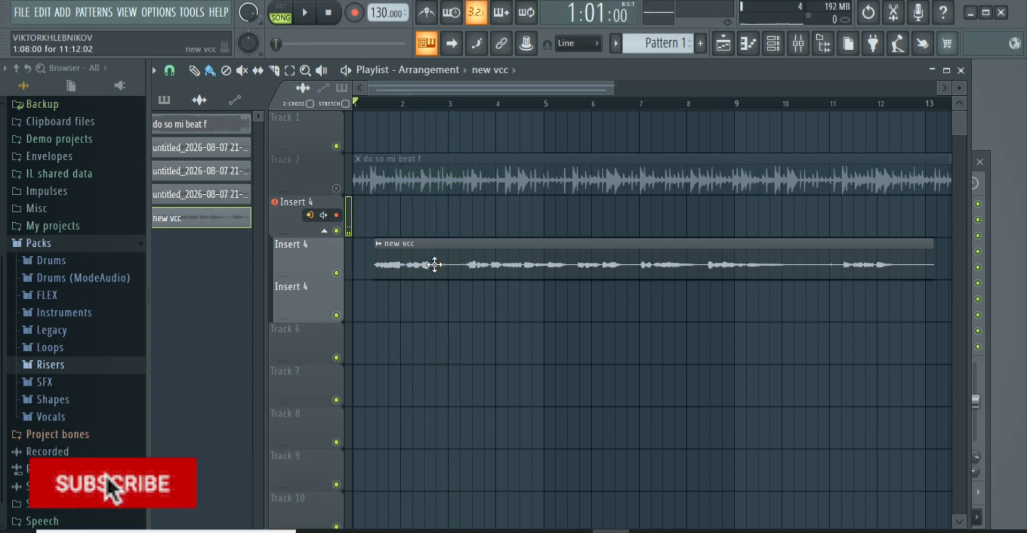
- Chop the "new vcc" clip into bars with time-based slicing and deselect the resulting slices
right_click(379, 247)
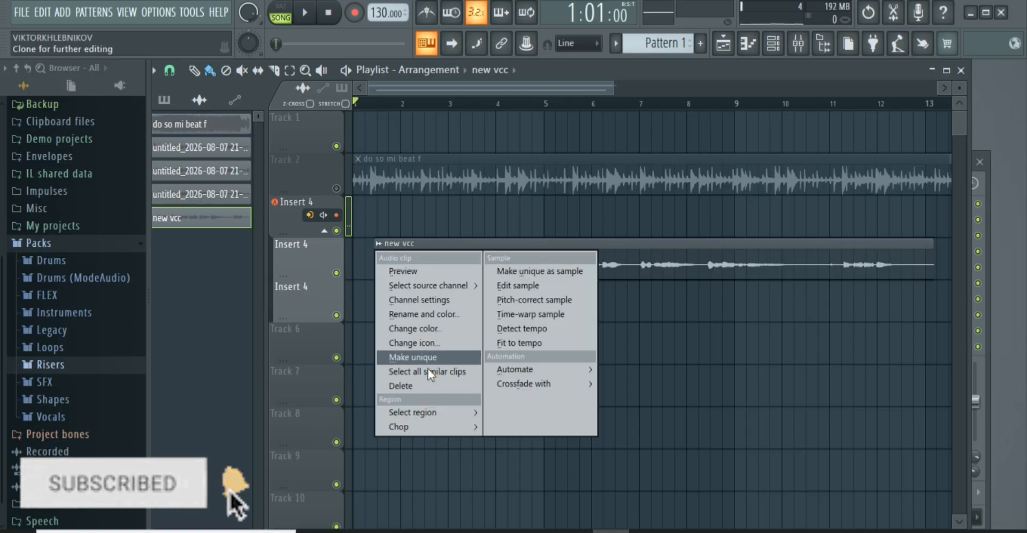
mouse_move(451, 426)
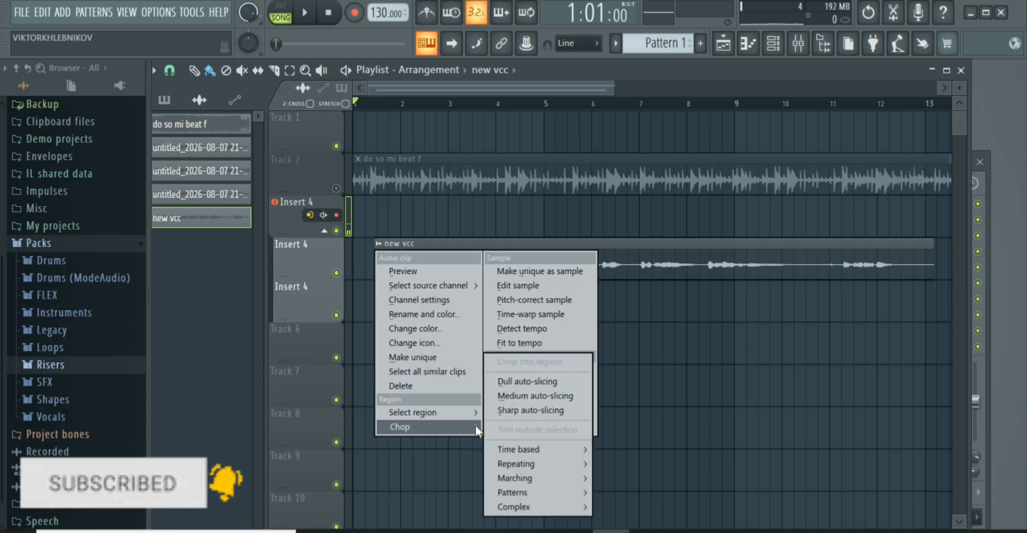
mouse_move(551, 451)
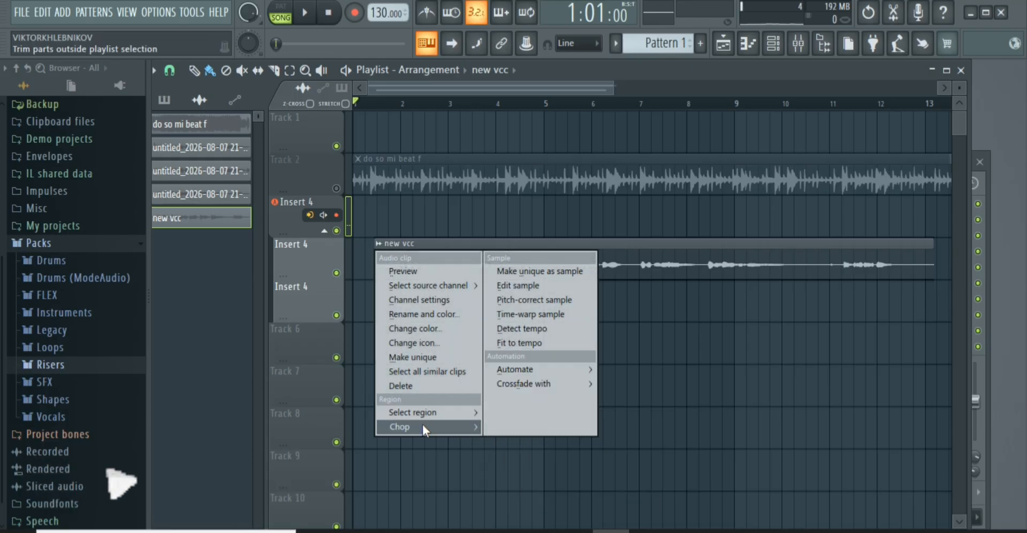
mouse_move(510, 450)
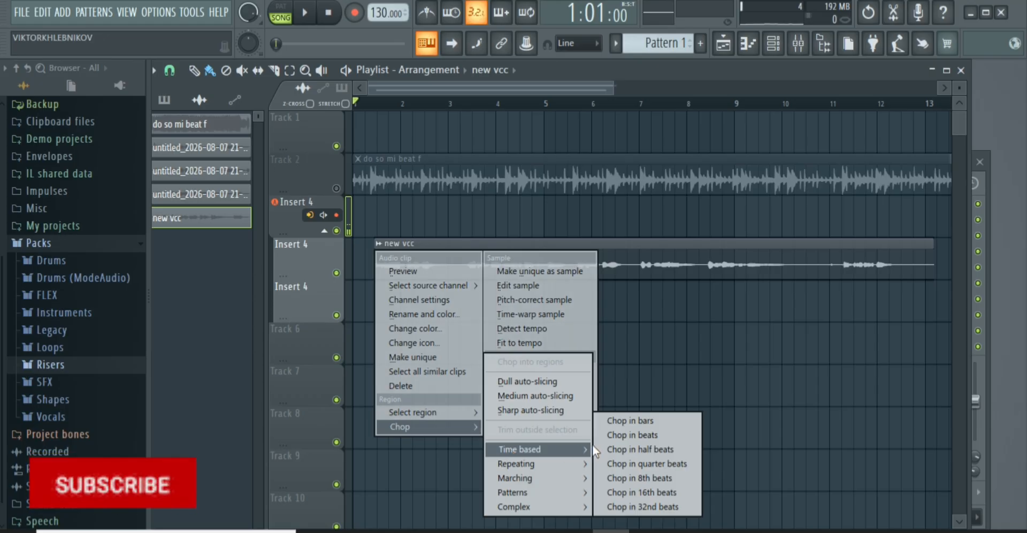
left_click(618, 427)
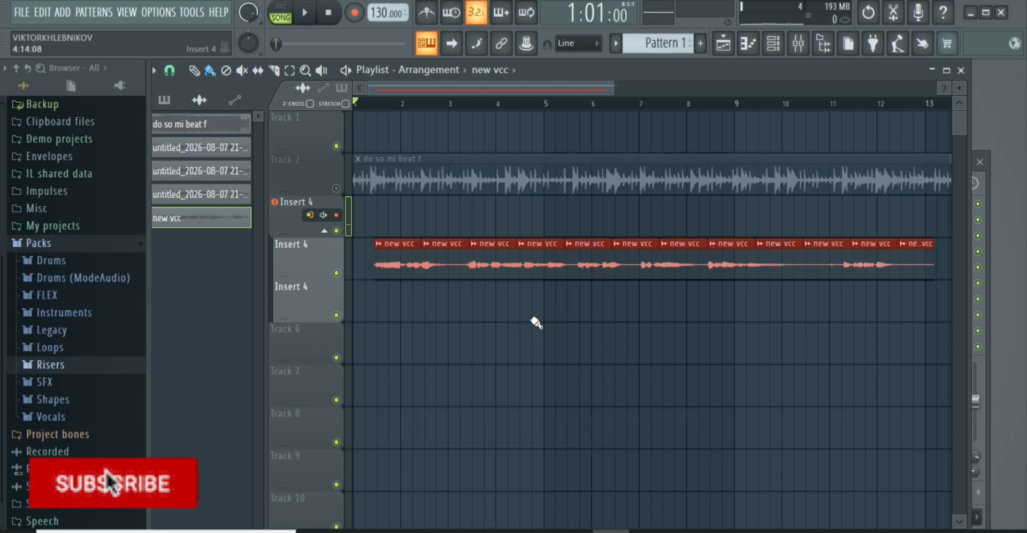
left_click(518, 314)
right_click(533, 310)
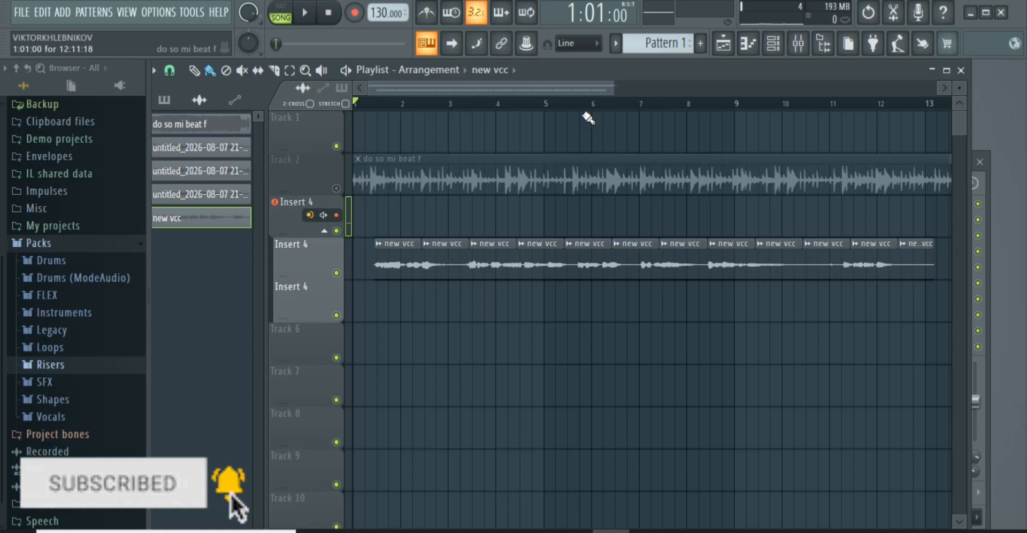
- Cut the silence before bar 3's phrase by shortening the second "new vcc" slice and adjusting where the third slice starts
left_click_drag(599, 87, 528, 105)
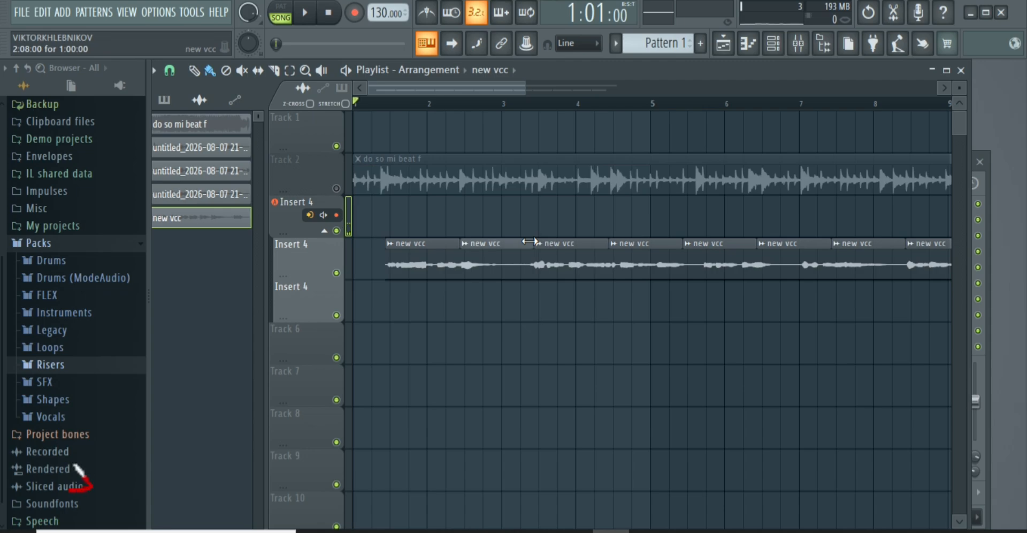
left_click_drag(506, 242, 491, 243)
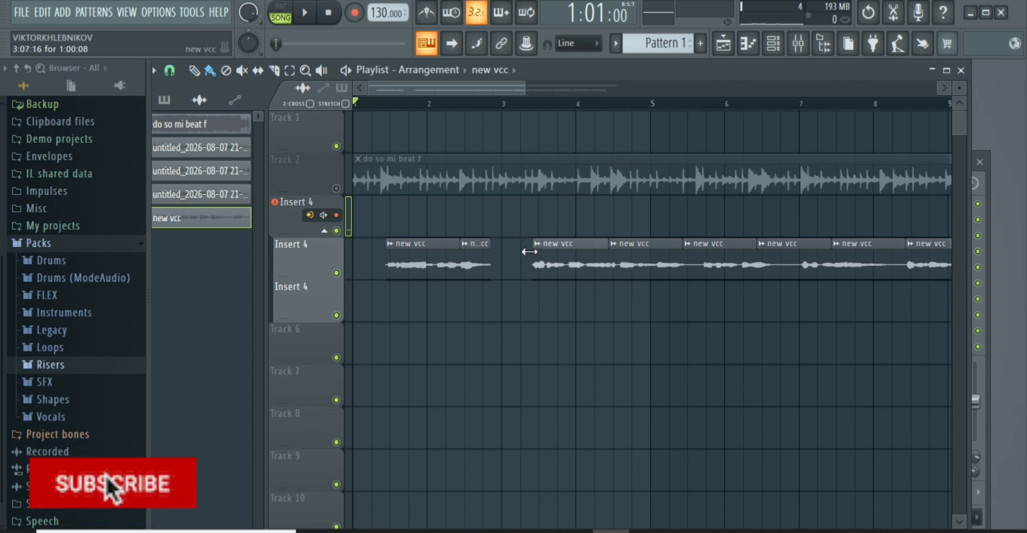
left_click_drag(529, 251, 527, 246)
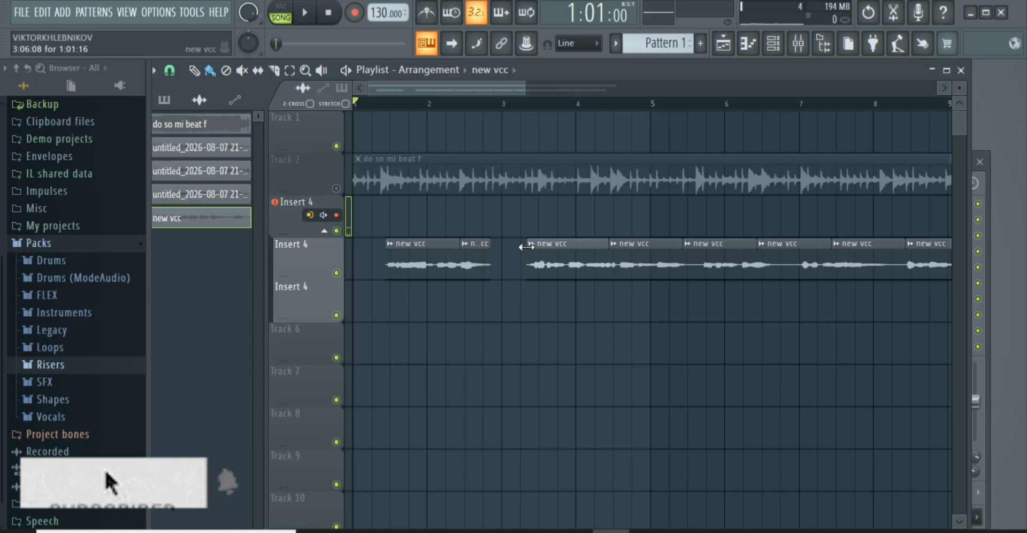
- Play the vocal from the start through bar 4 to check the trimmed gap
key("space")
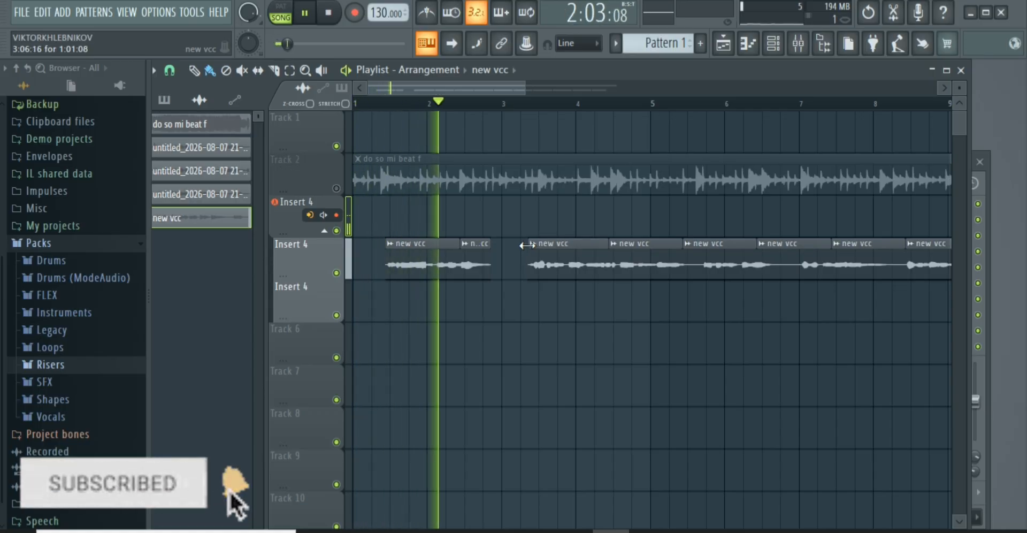
key("space")
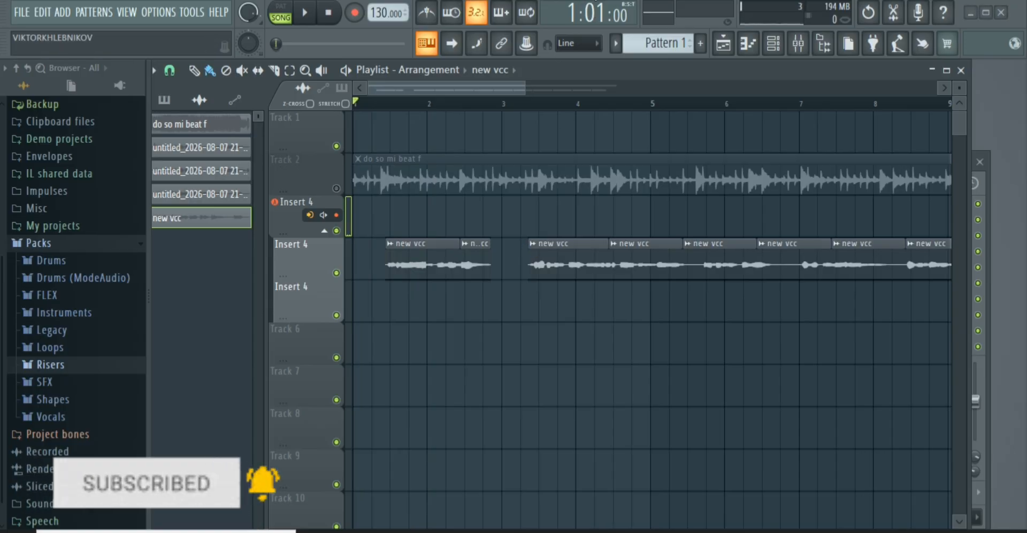
left_click(306, 19)
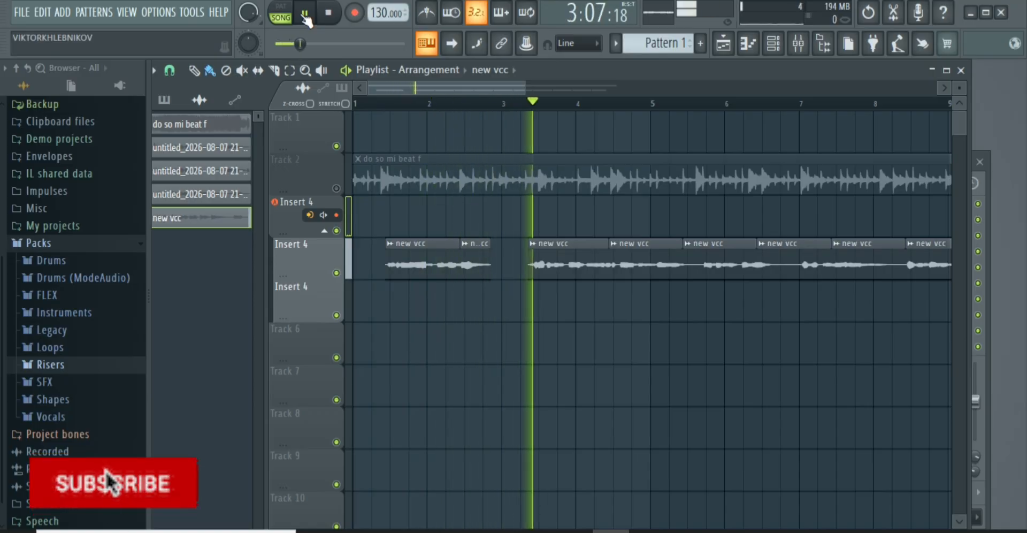
left_click(306, 16)
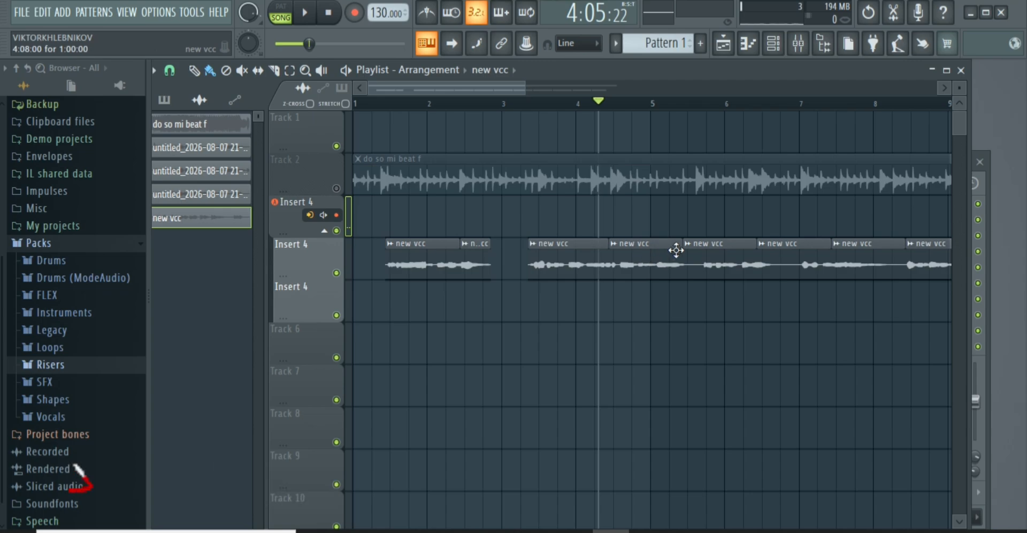
- Trim the edges of the "new vcc" slices to remove the silent gaps in bars 5, 6 and 8
left_click_drag(686, 249, 702, 243)
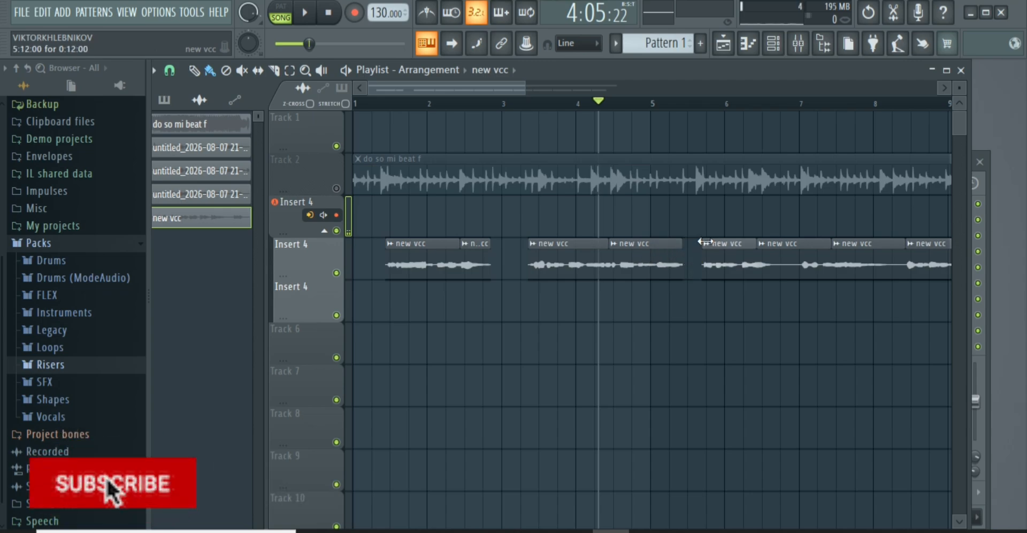
left_click_drag(683, 248, 689, 247)
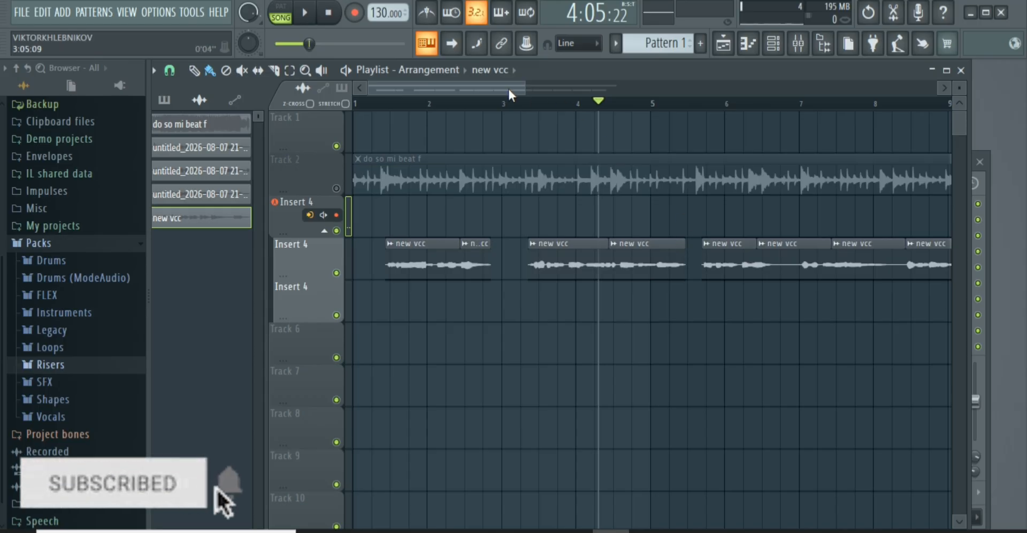
left_click_drag(508, 90, 564, 89)
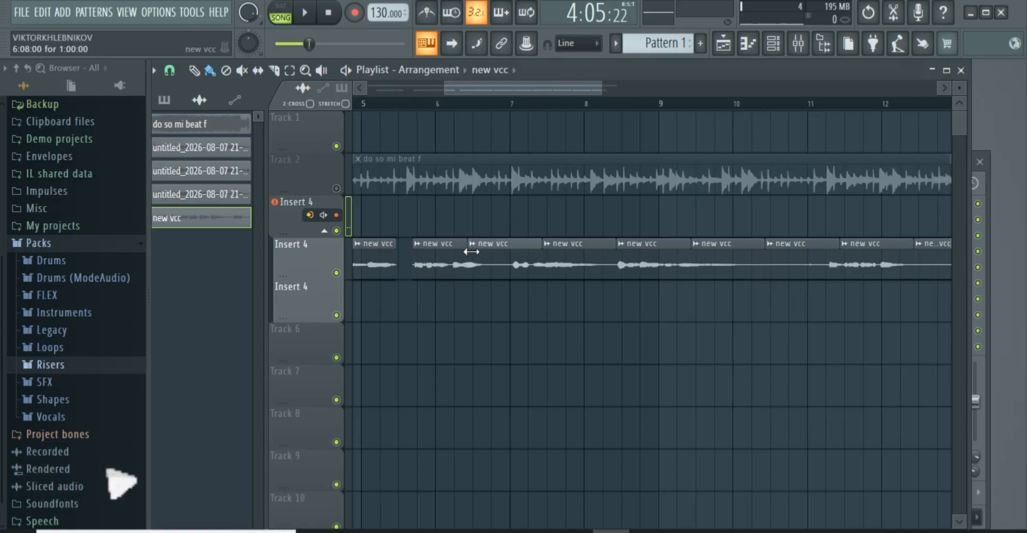
mouse_move(471, 251)
left_mouse_down()
mouse_move(513, 246)
mouse_move(483, 244)
left_mouse_up()
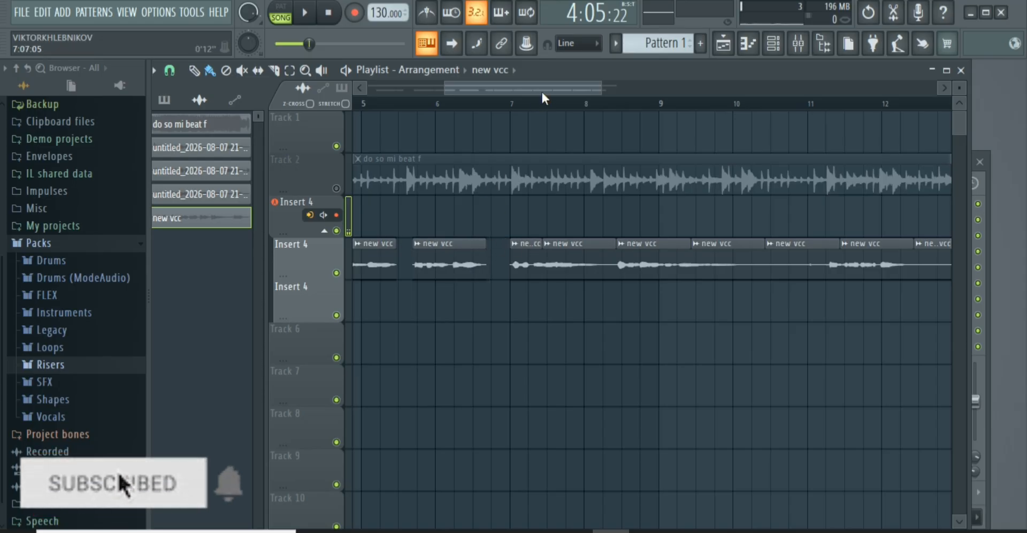
left_click_drag(545, 90, 565, 88)
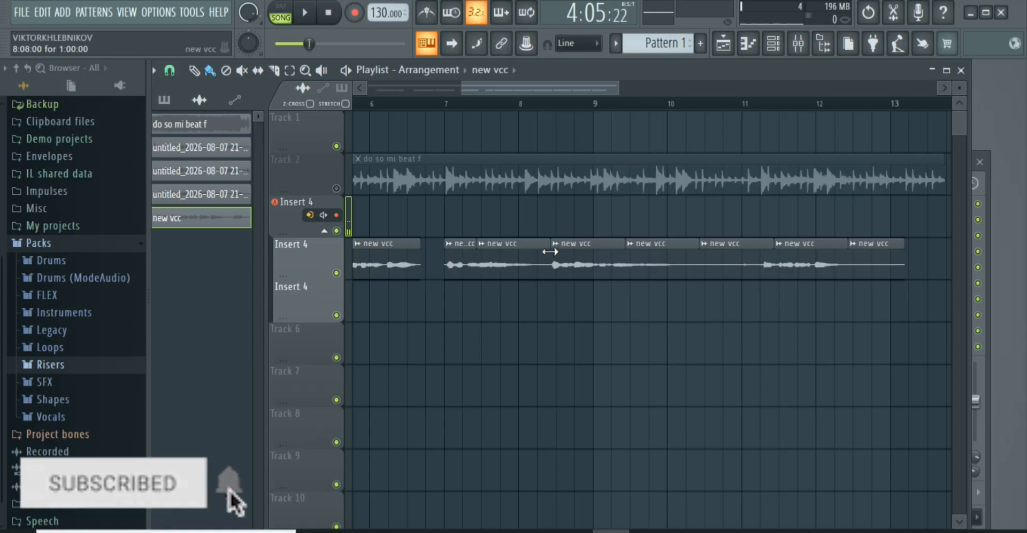
left_click_drag(550, 252, 537, 252)
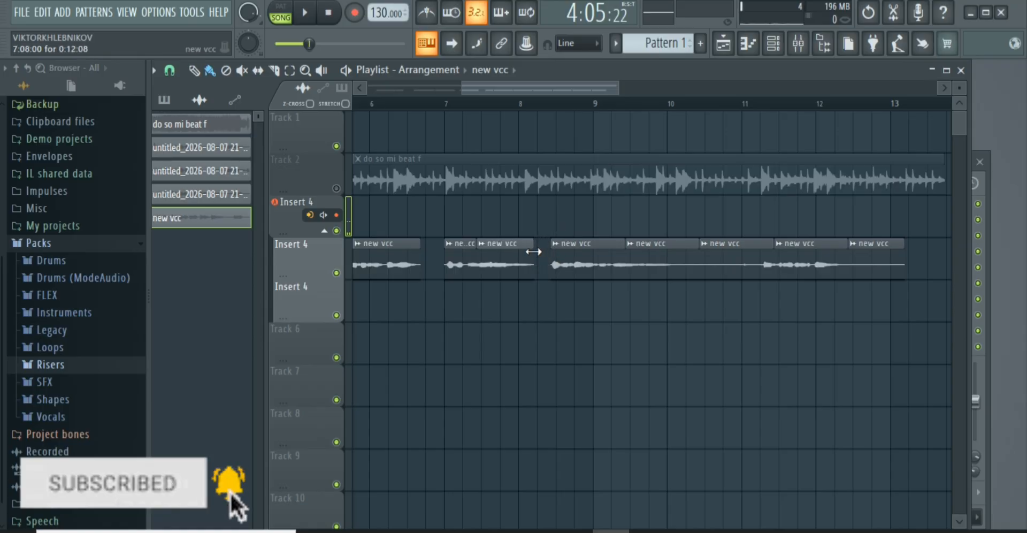
- Remove the silent stretch between bars 10 and 11 and the quiet tail after the last vocal phrase in bar 12
left_click_drag(565, 92, 591, 91)
left_click_drag(604, 249, 667, 242)
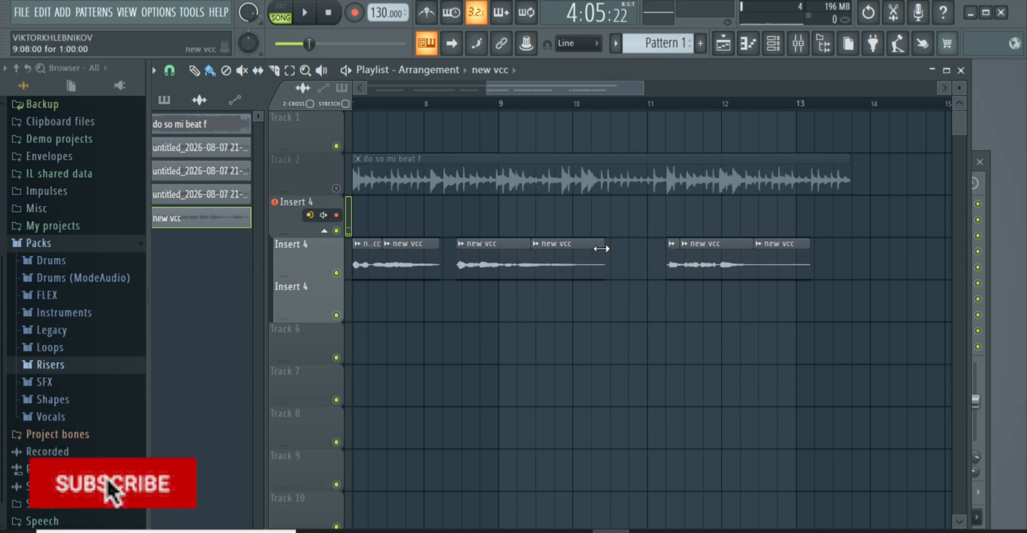
left_click_drag(601, 248, 575, 256)
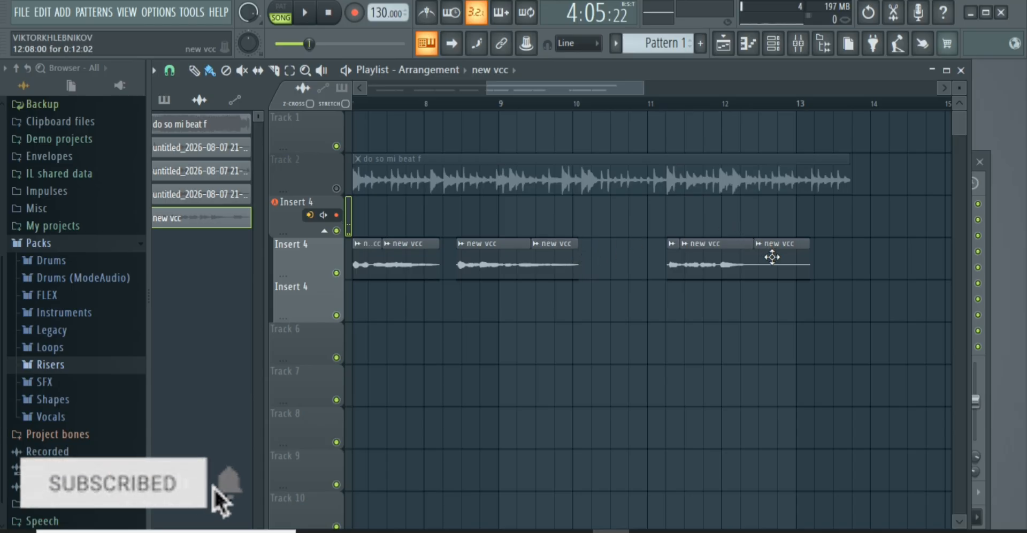
left_click_drag(751, 255, 746, 256)
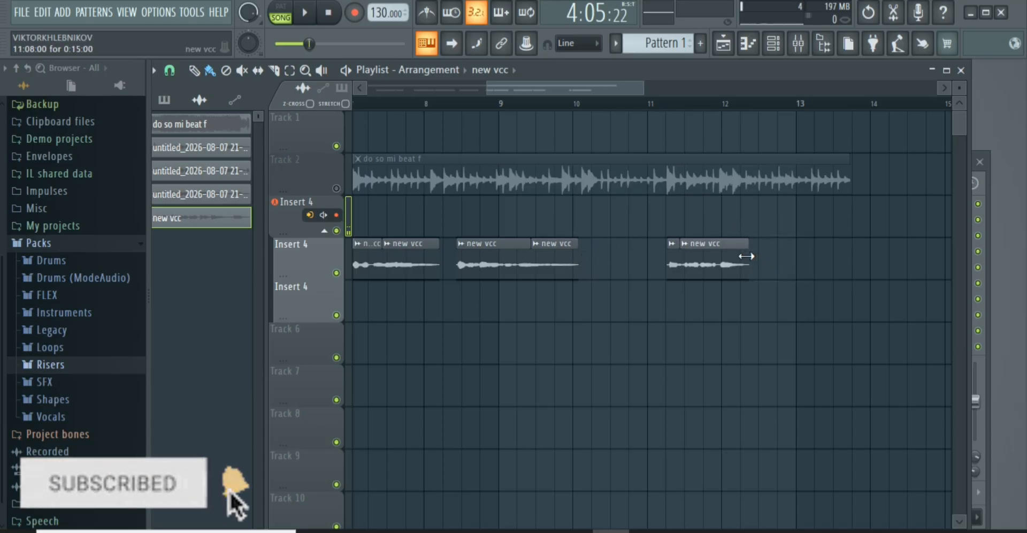
- Unmute the "do so mi beat f" playlist track, play it with the edited vocal and return the playhead to the first slice
mouse_move(593, 84)
left_mouse_down()
mouse_move(467, 85)
mouse_move(733, 86)
left_mouse_up()
left_click(337, 188)
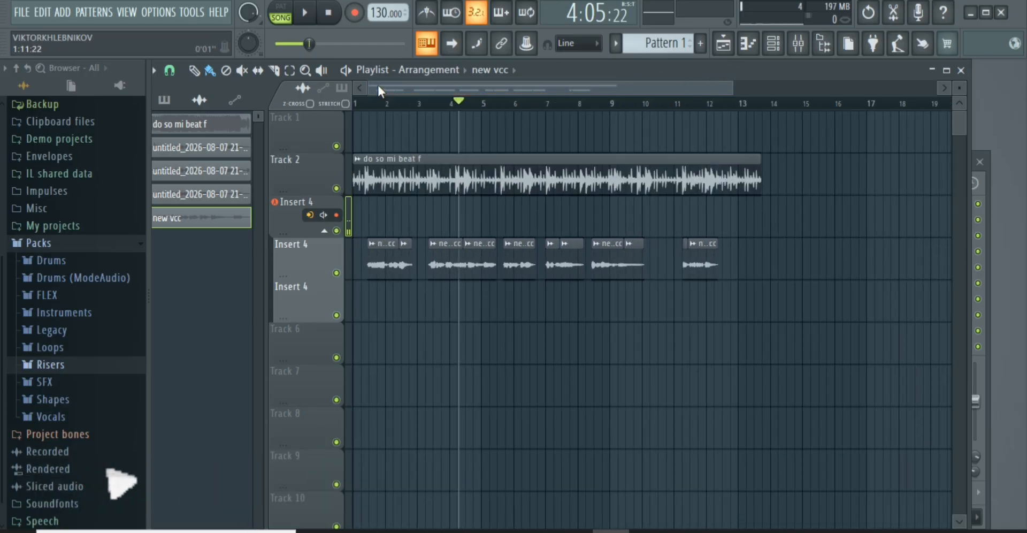
left_click(366, 103)
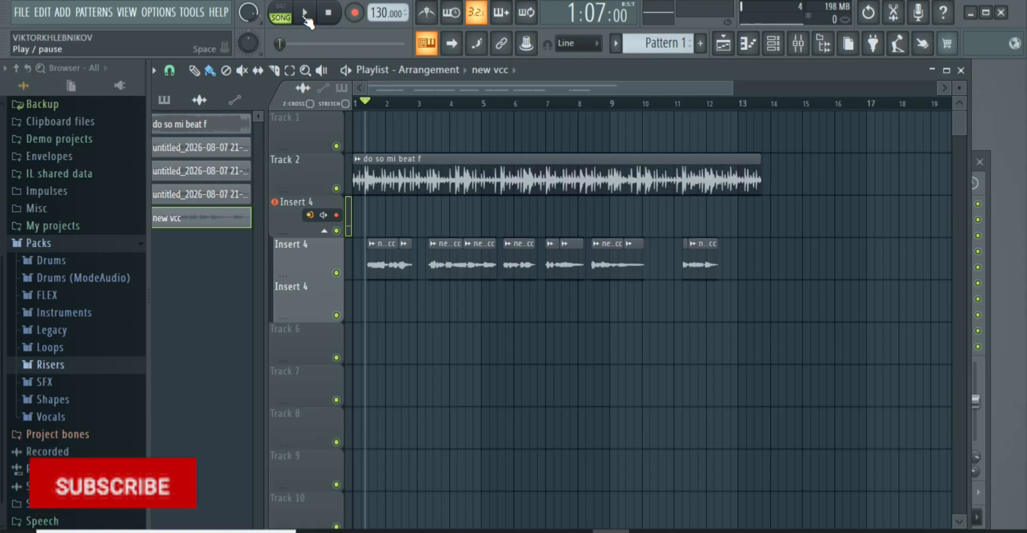
left_click(309, 17)
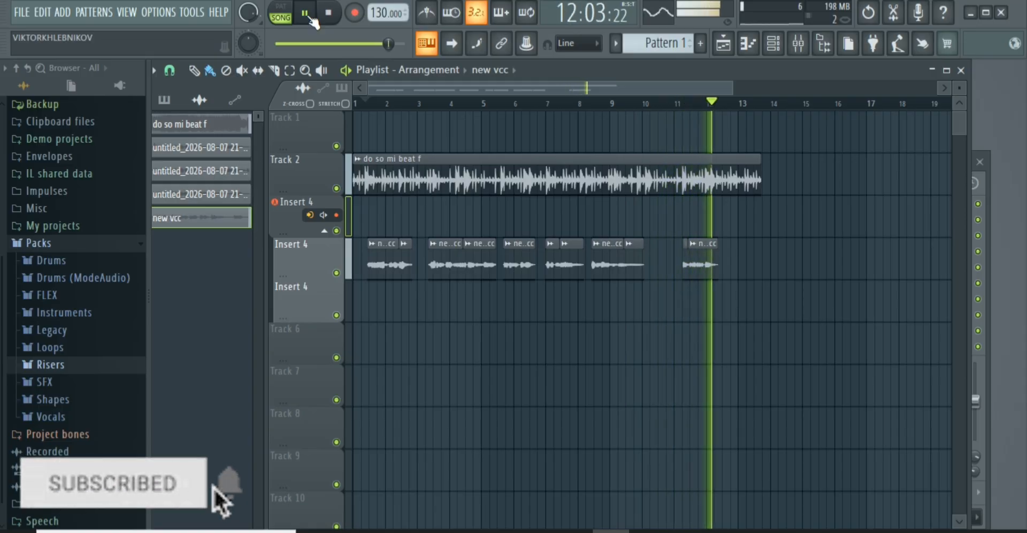
left_click(312, 20)
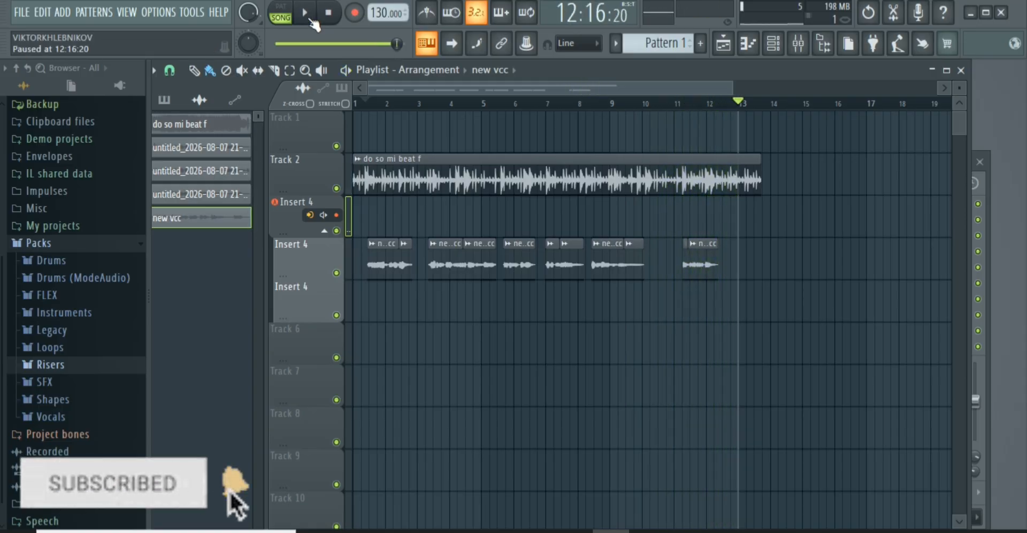
left_click(378, 106)
left_click(366, 103)
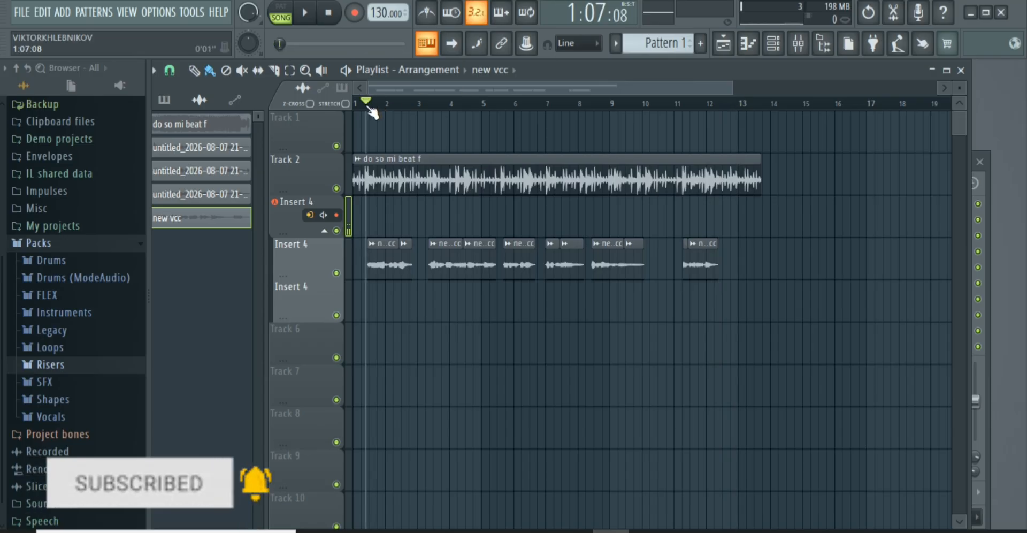
- Open the mixer, play the song to check the track levels and mute the "do so mi beat f" mixer track
left_click(798, 48)
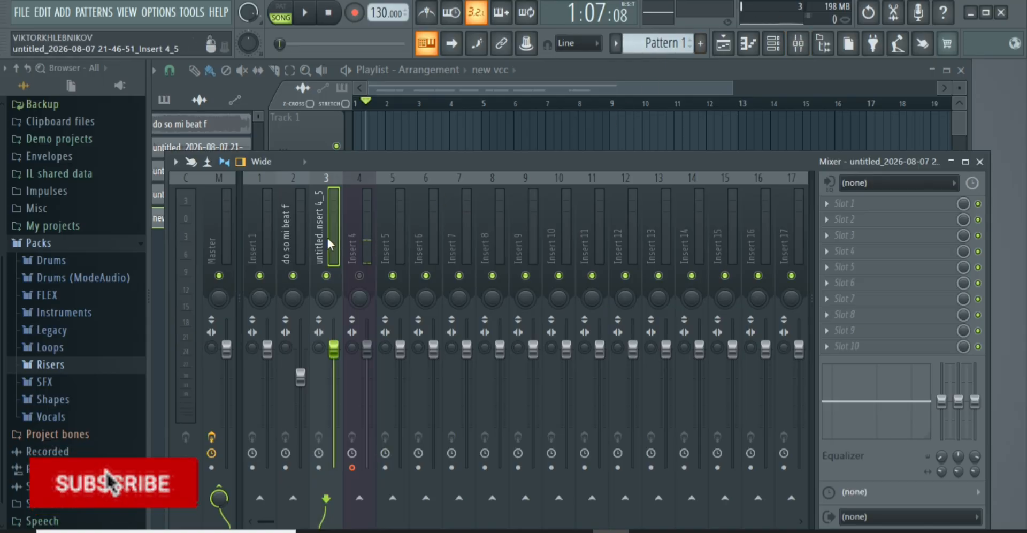
key("space")
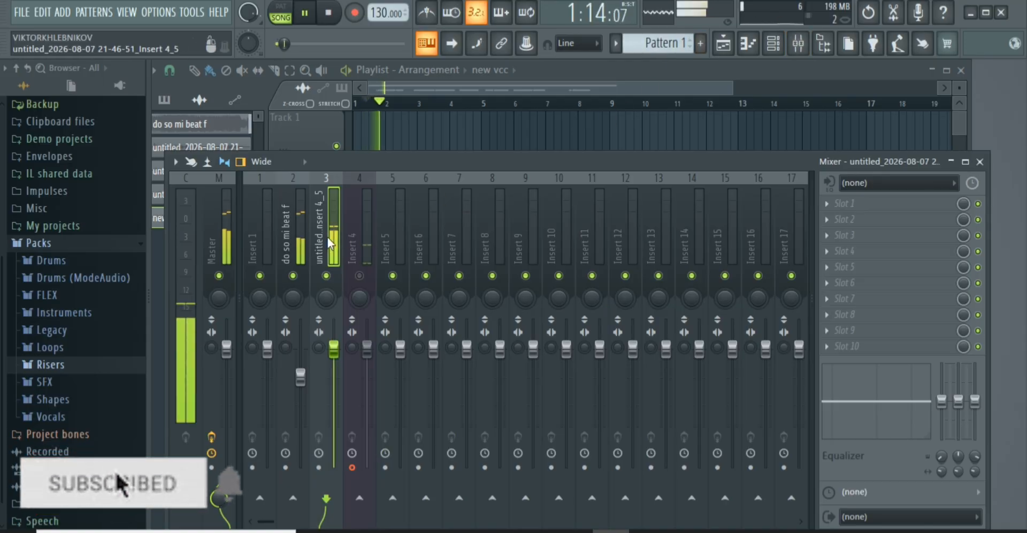
key("space")
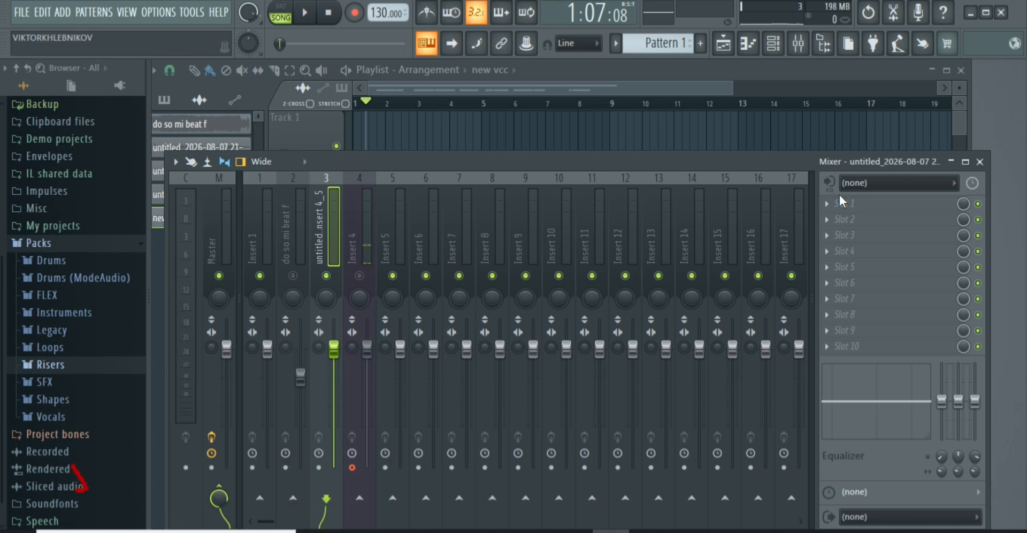
- Load Fruity Parametric EQ 2 in slot 1 of the vocal's mixer track and play the vocal to view its spectrum
left_click(829, 206)
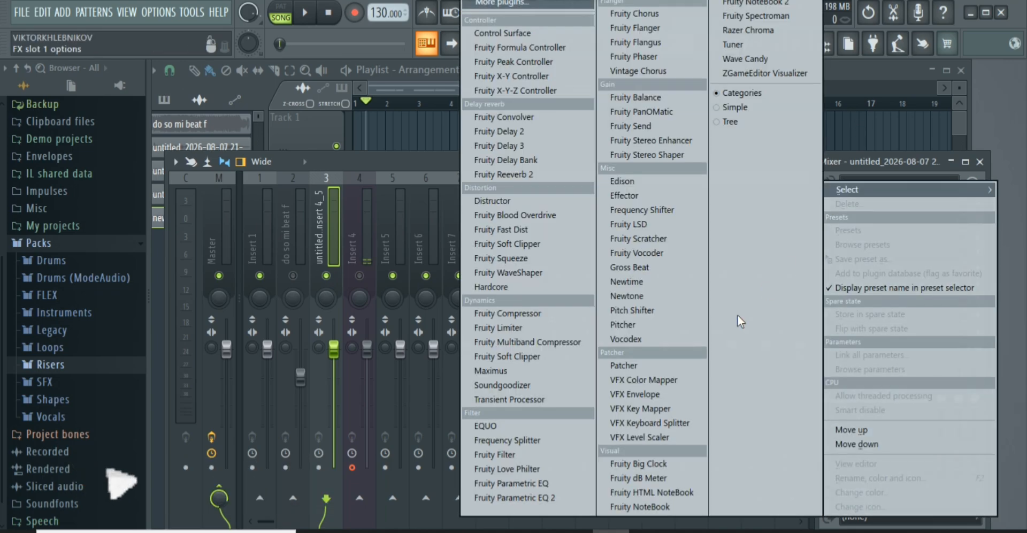
left_click(573, 503)
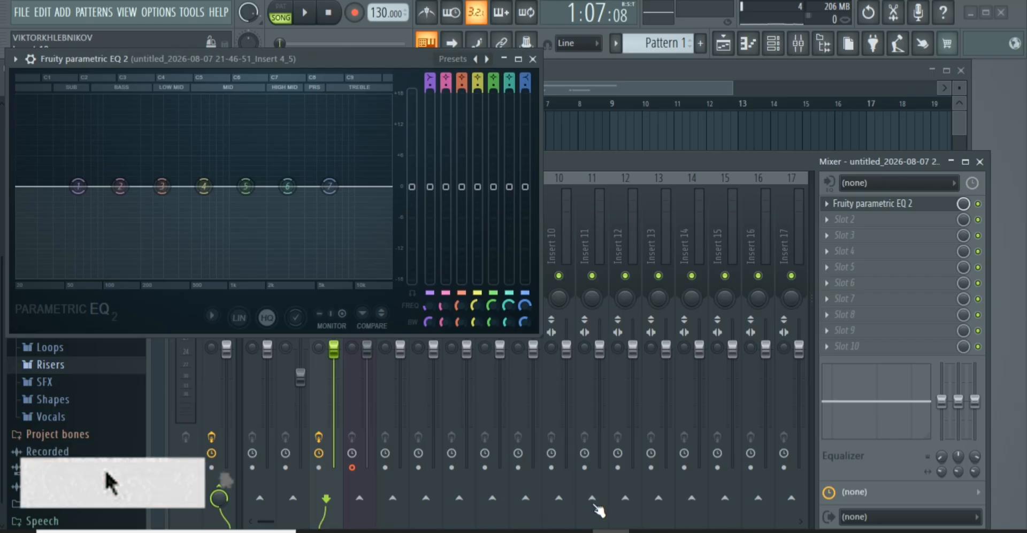
left_click_drag(378, 59, 632, 71)
key("space")
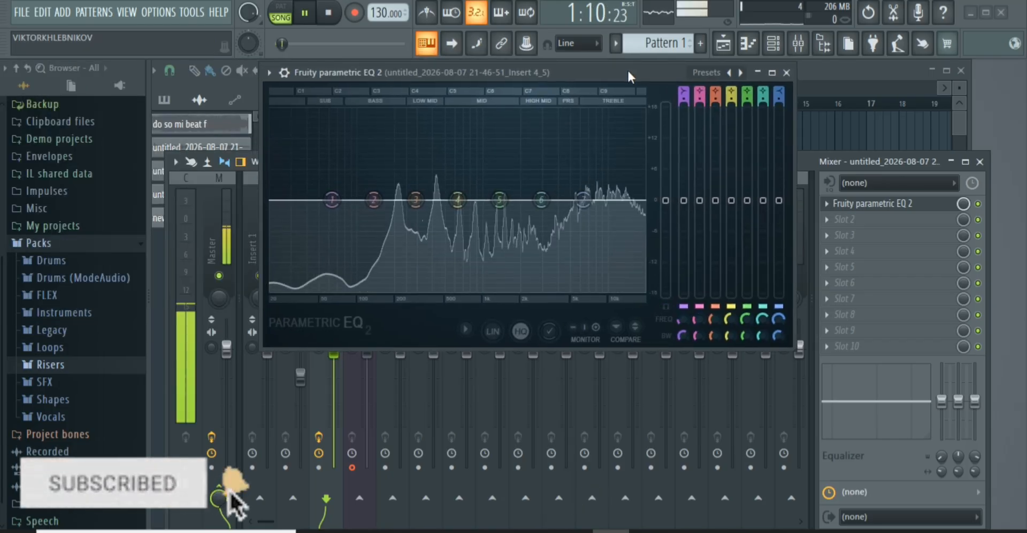
key("space")
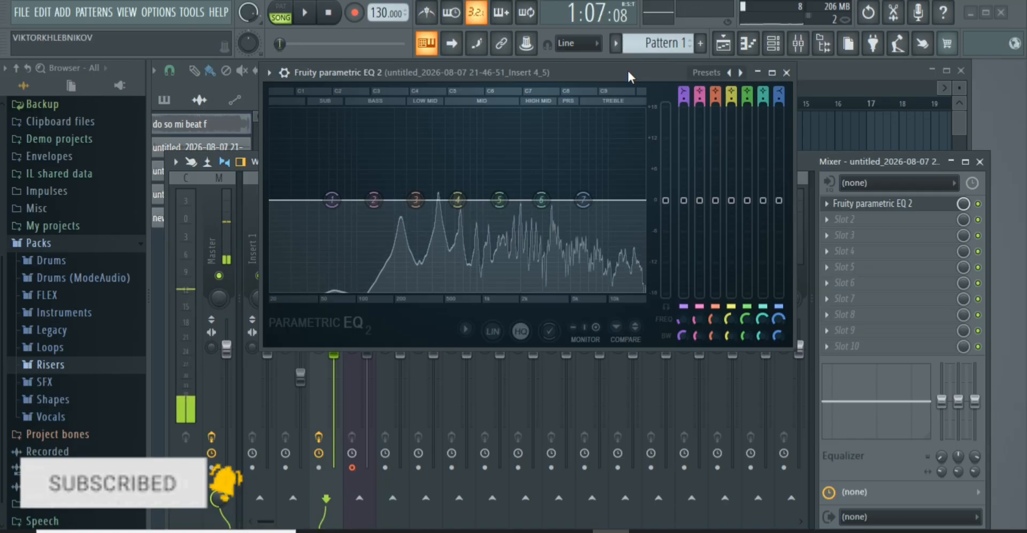
- Apply the "20Hz + 18kHz cut" preset to the vocal's equalizer
right_click(743, 73)
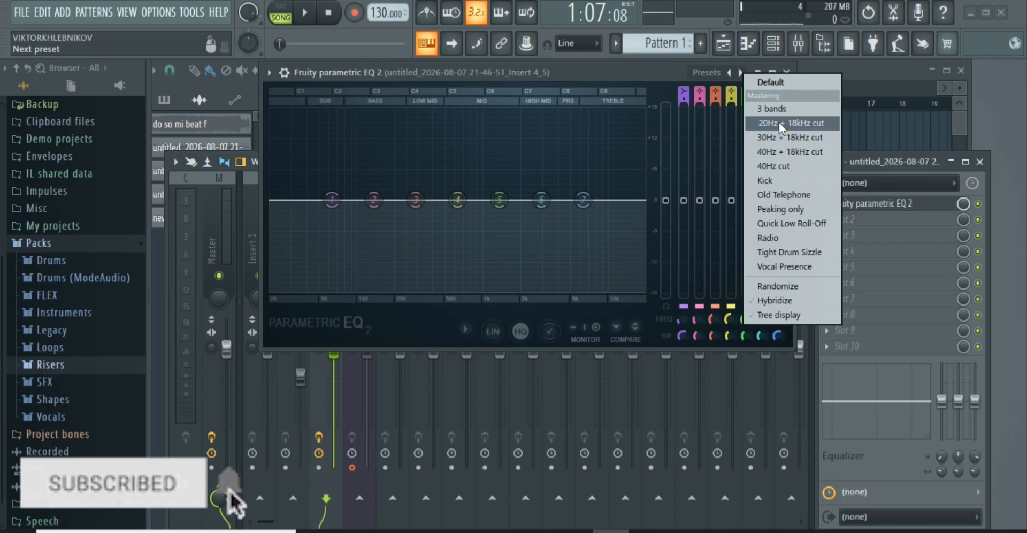
left_click(672, 65)
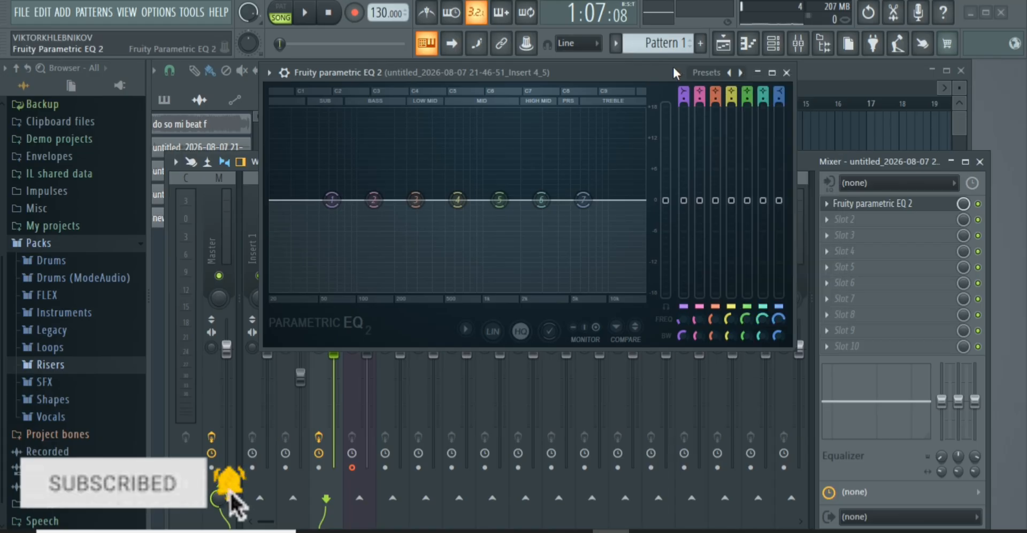
right_click(741, 73)
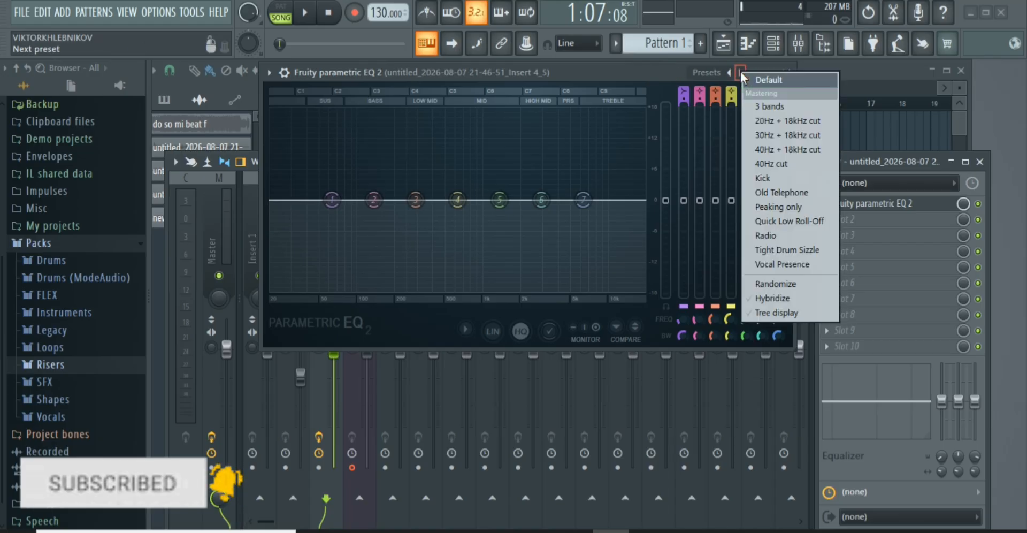
left_click(777, 122)
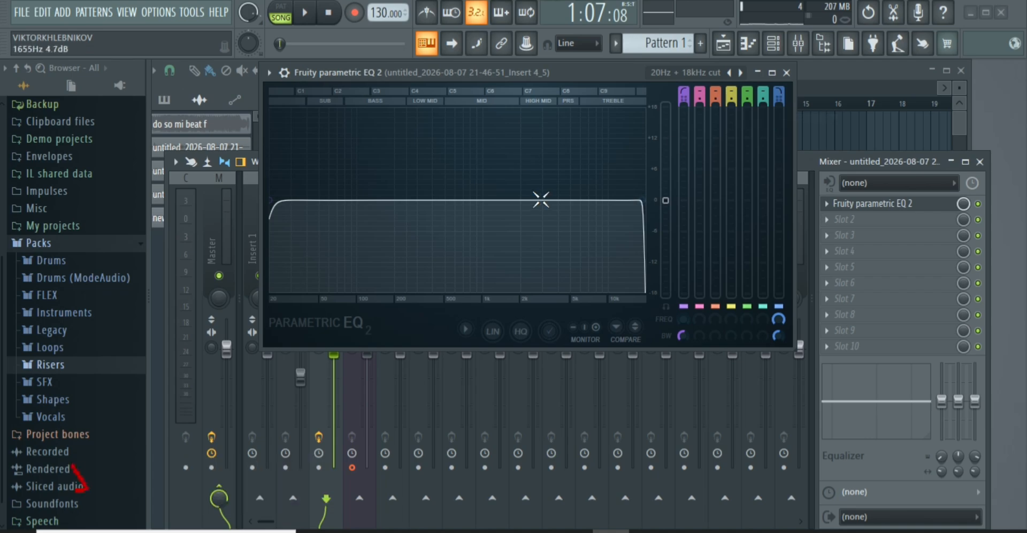
- Lower the equalizer's high-frequency cutoff slightly and raise the band 1 high pass to about 147 Hz during playback
left_click_drag(645, 205, 629, 200)
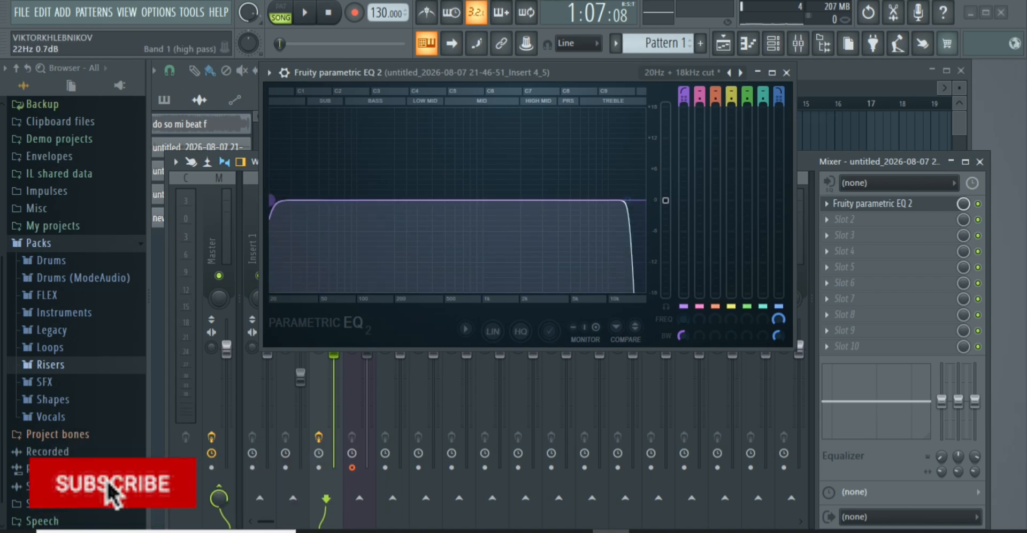
left_click_drag(276, 200, 289, 203)
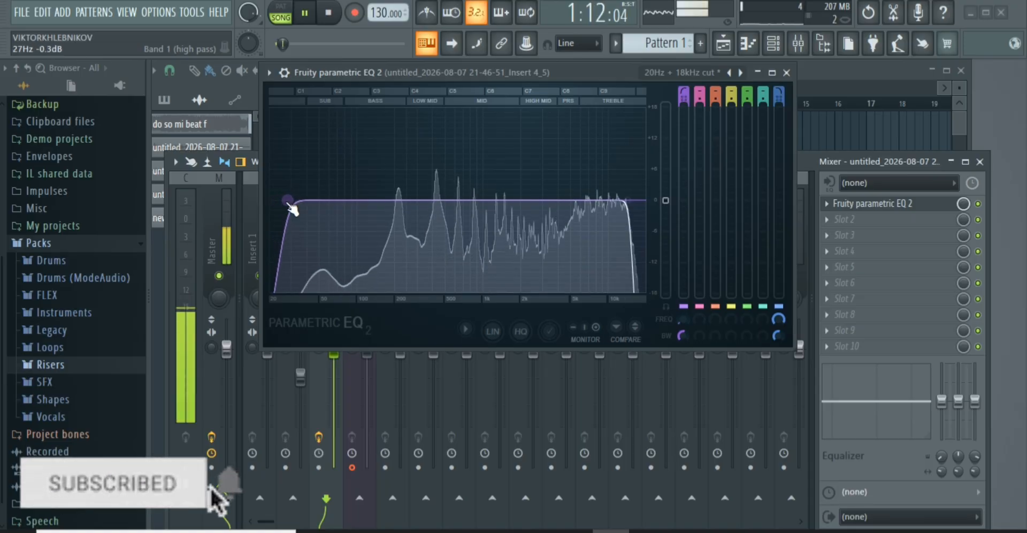
left_click_drag(288, 200, 369, 201)
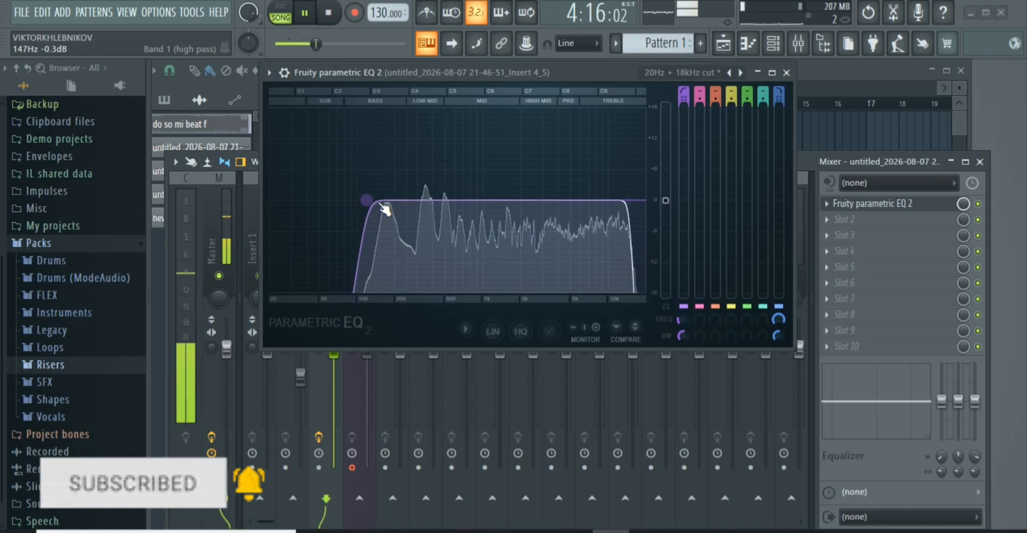
- Try a higher band 1 high-pass cutoff while playing the vocal, and return it to about 120 Hz
key("space")
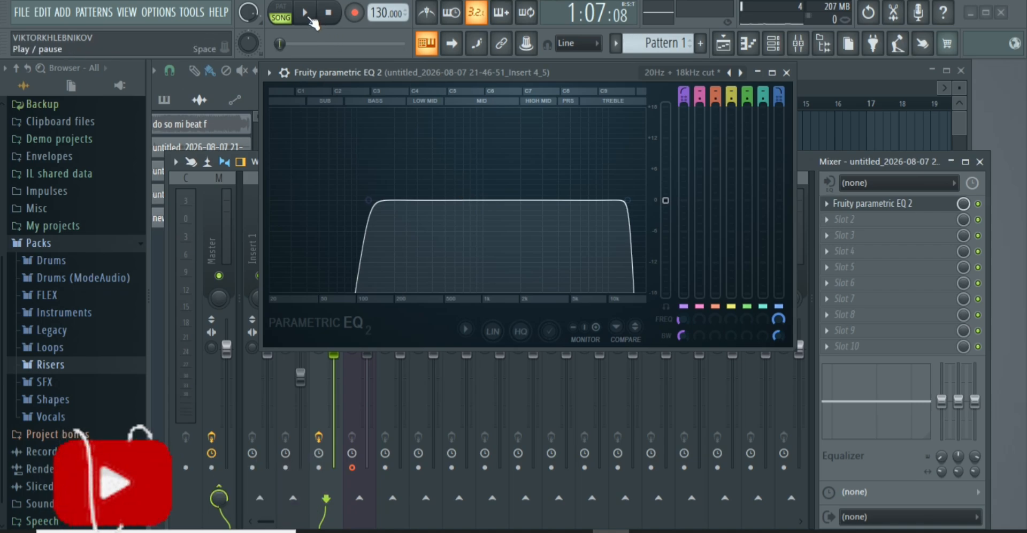
key("space")
mouse_move(369, 200)
left_mouse_down()
mouse_move(440, 200)
mouse_move(386, 201)
left_mouse_up()
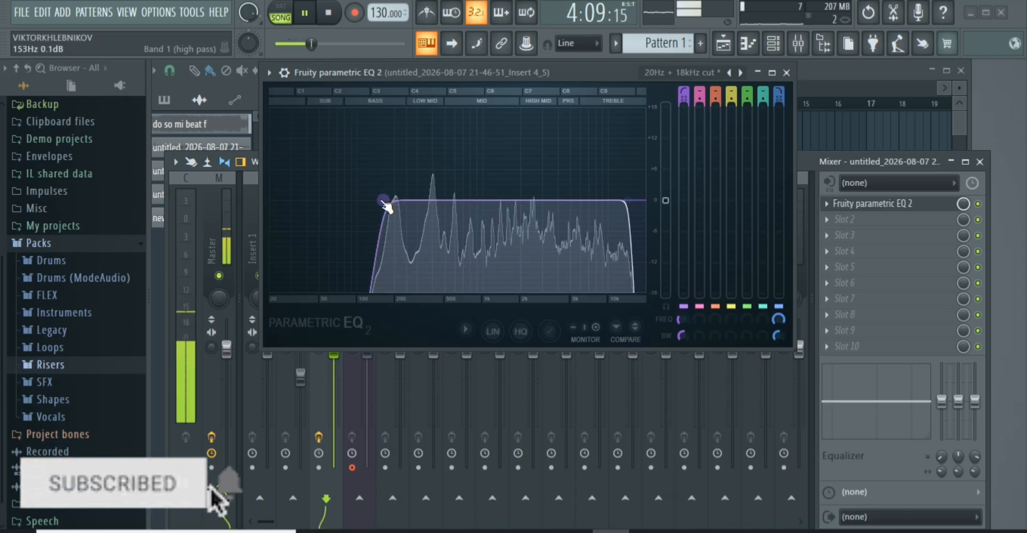
key("space")
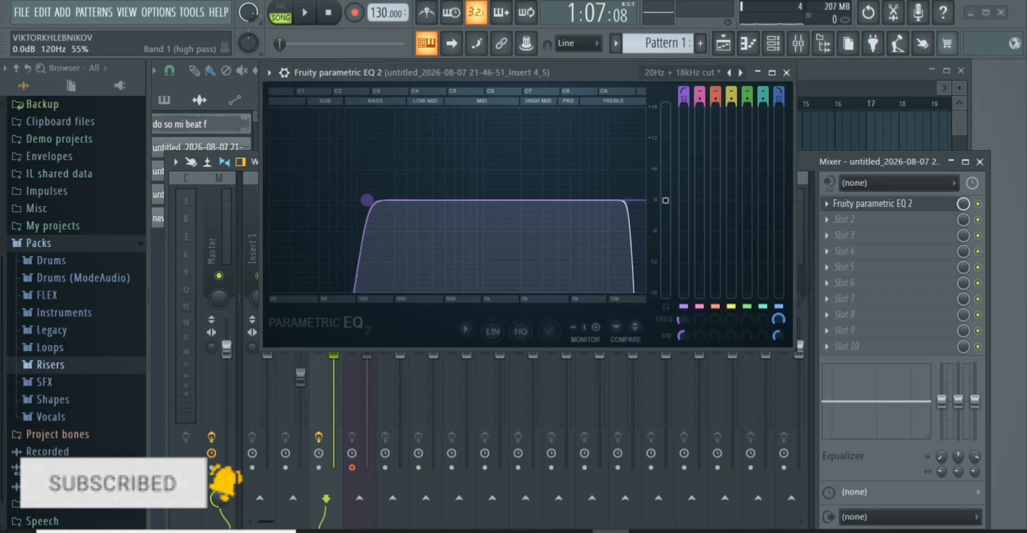
key("space")
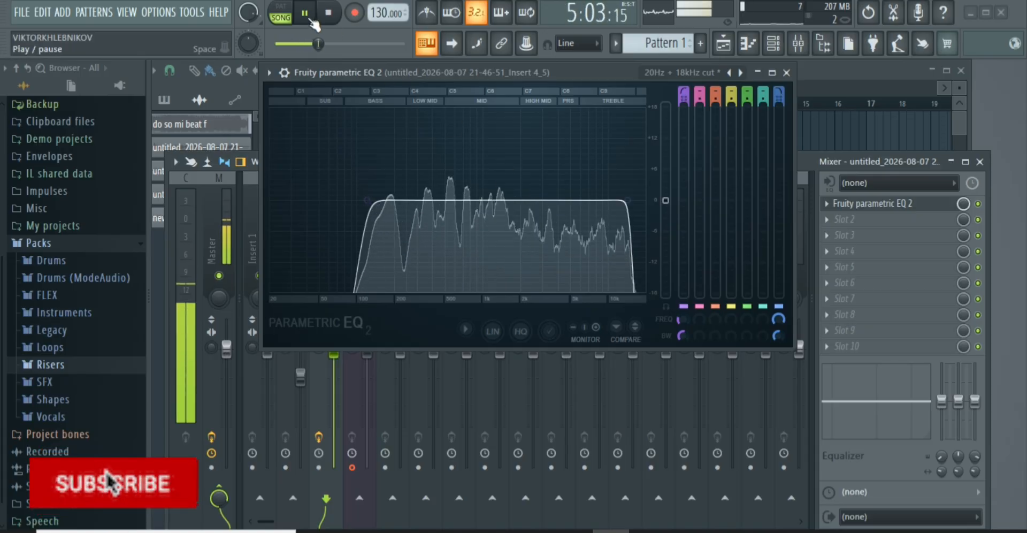
left_click(312, 22)
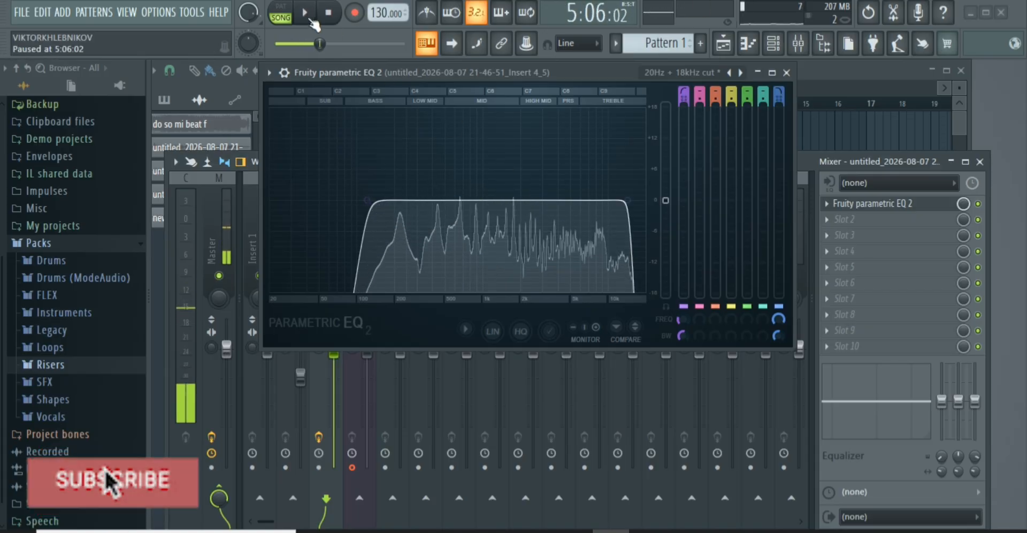
- Load a second Fruity Parametric EQ 2 in slot 2 of the vocal's mixer track and play the vocal to view its spectrum
left_click(829, 220)
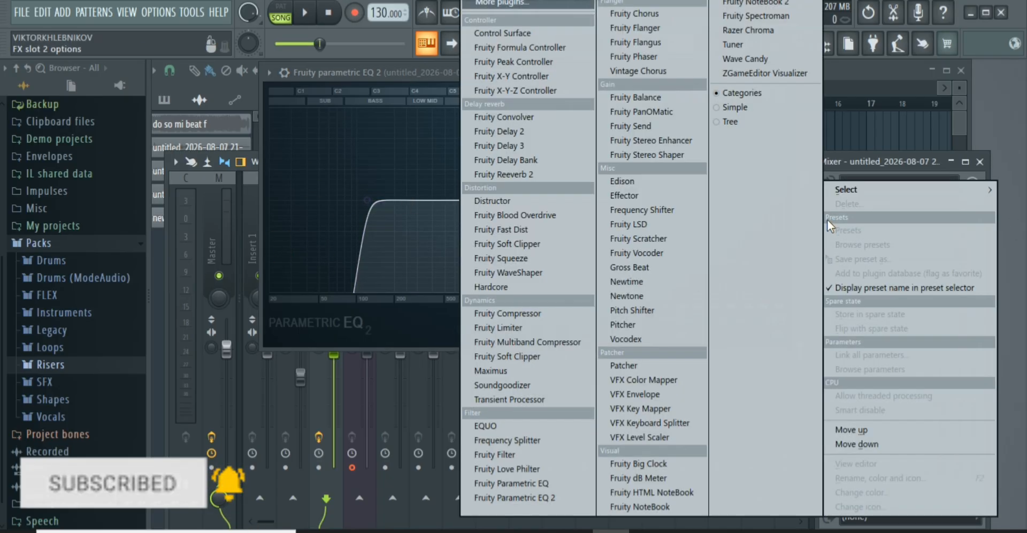
left_click(543, 495)
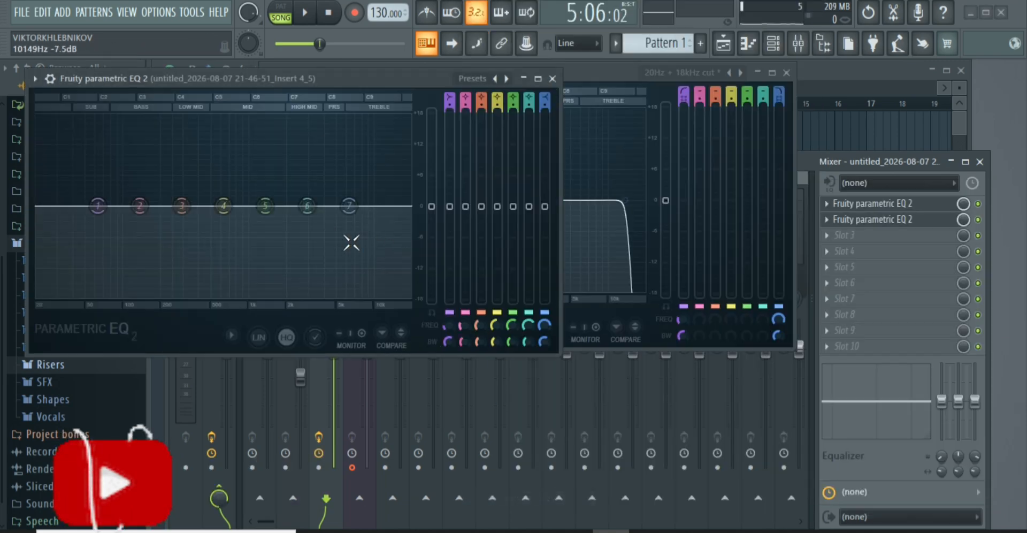
left_click_drag(325, 81, 512, 93)
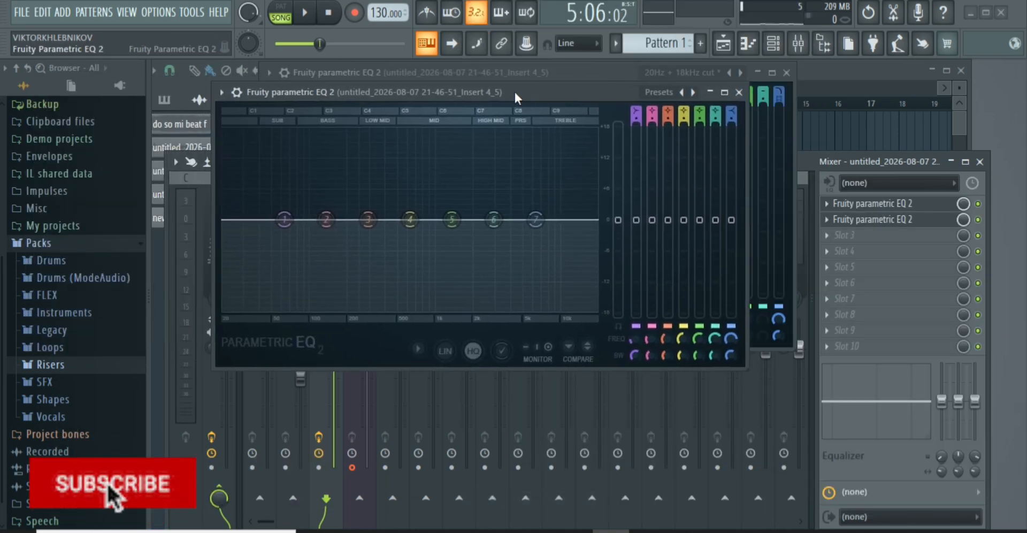
left_click(309, 15)
left_click(309, 15)
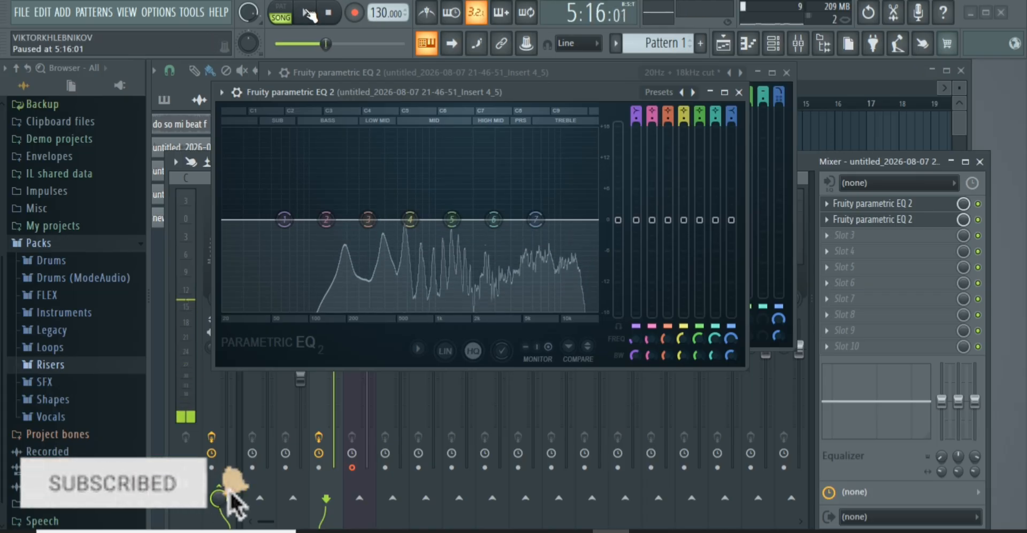
left_click(309, 14)
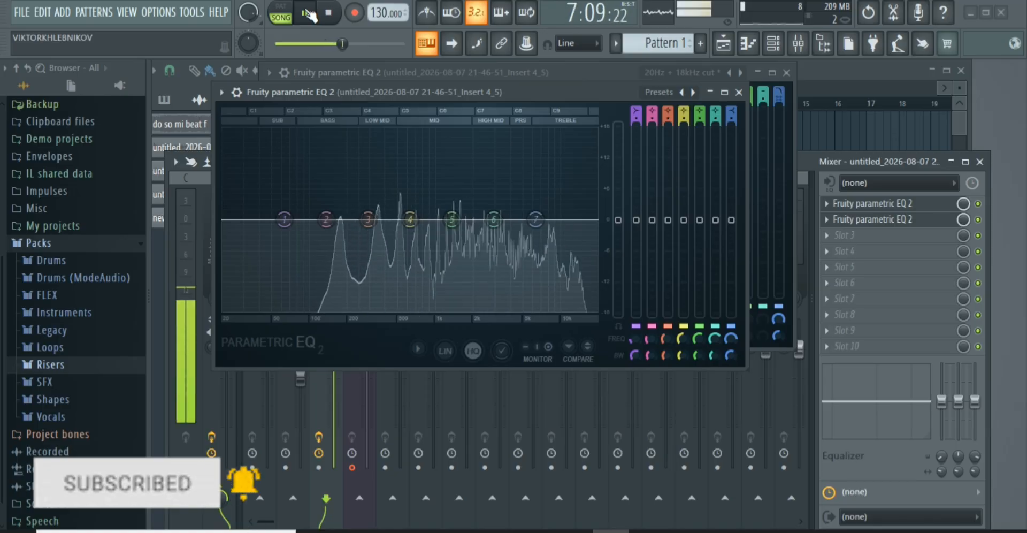
left_click(309, 14)
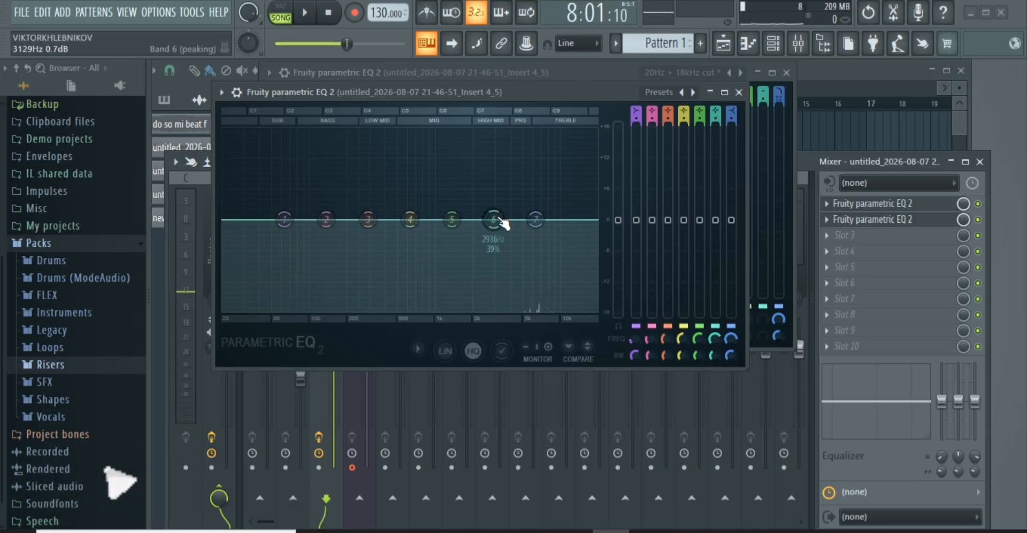
- Narrow band 6, sweep it as a boost of about 10 dB near 3.2 kHz during playback, and lower it to a slight cut
left_click_drag(496, 220, 498, 212)
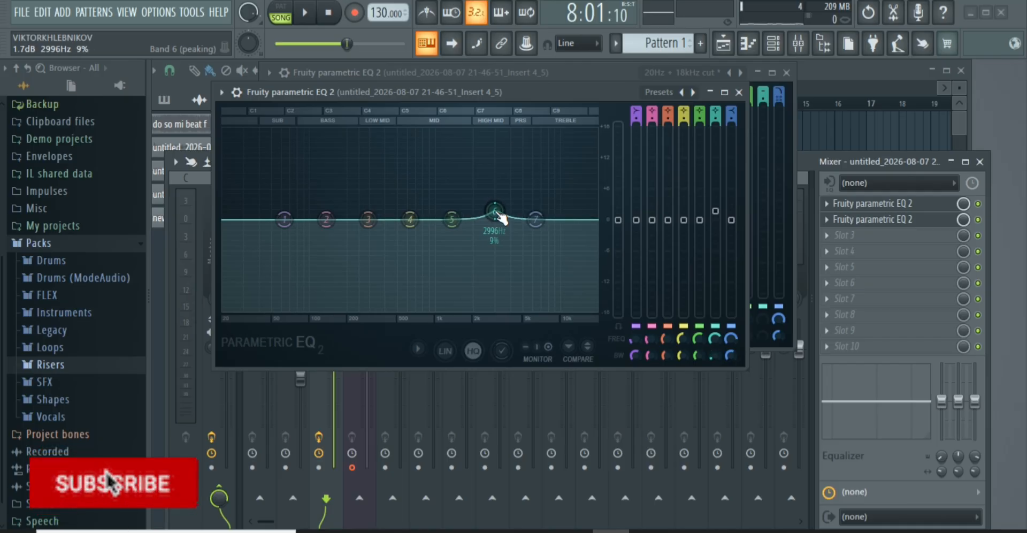
left_click_drag(499, 213, 490, 194)
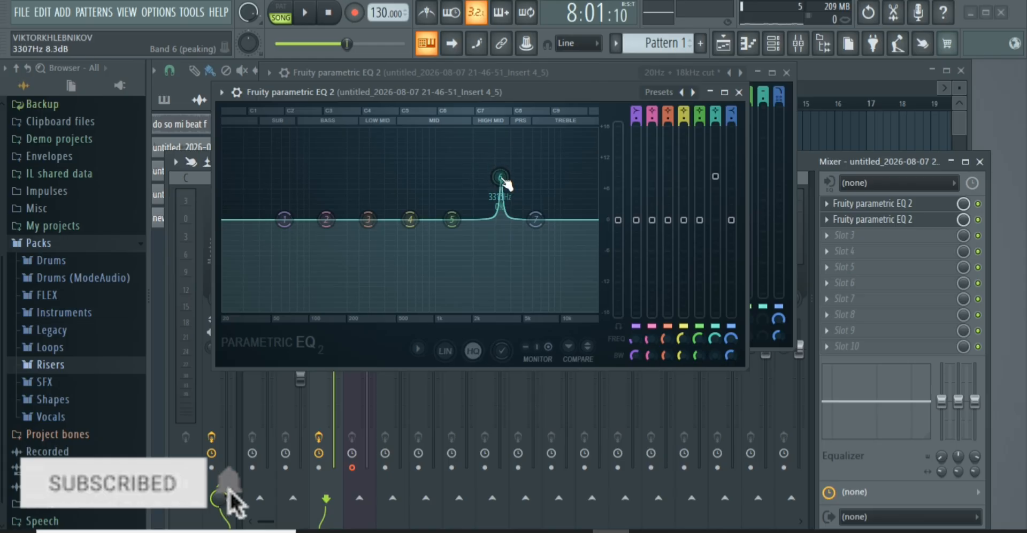
key("space")
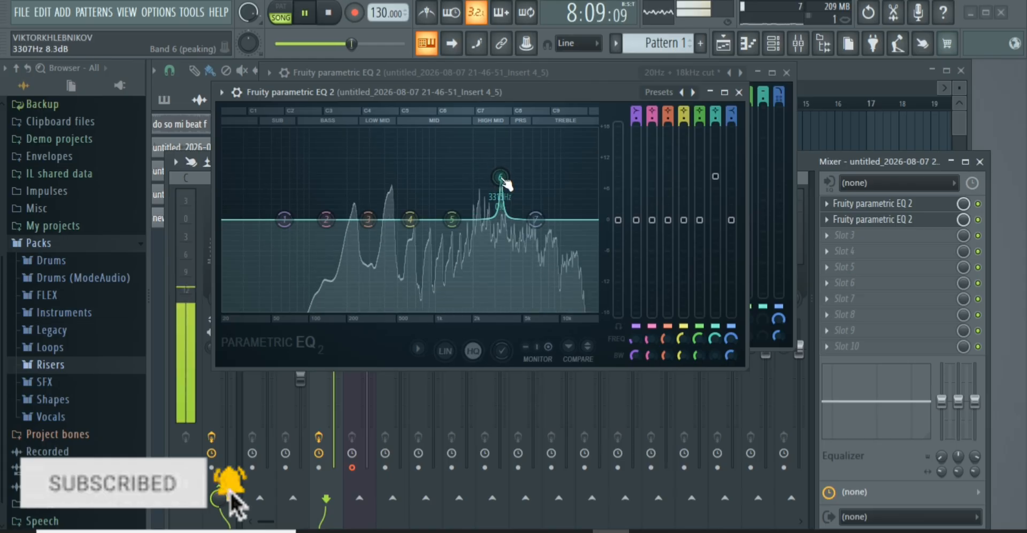
mouse_move(505, 176)
left_mouse_down()
mouse_move(484, 171)
mouse_move(499, 166)
left_mouse_up()
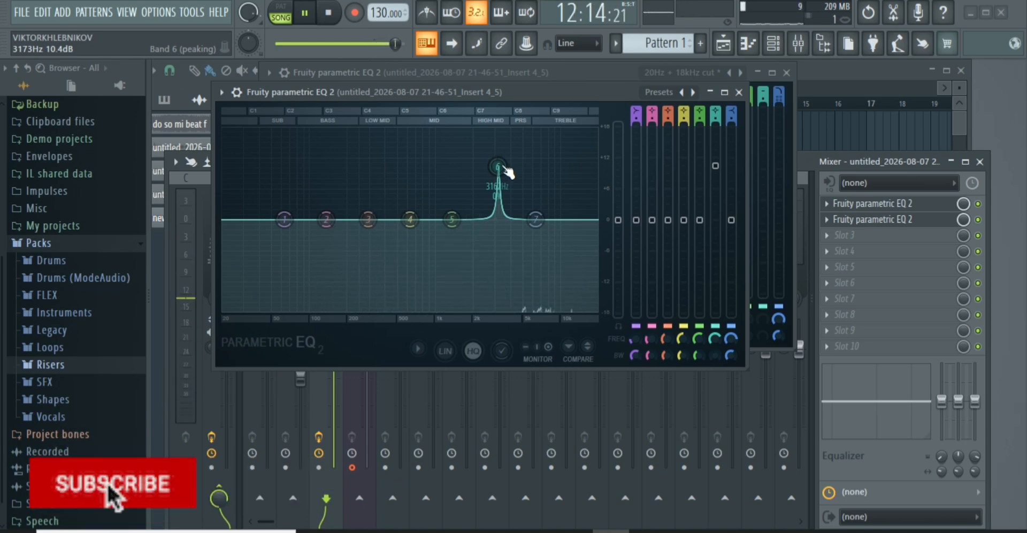
left_click_drag(715, 166, 715, 219)
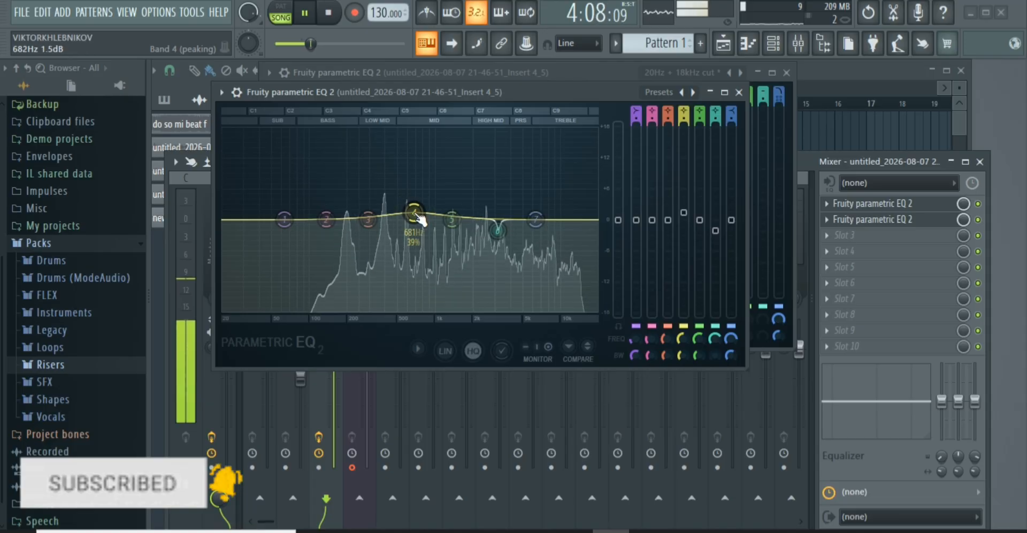
- Narrow bands 4 and 3, sweep each as a boost through the mids and low mids, and lower both to slight cuts
left_click_drag(416, 209, 412, 181)
left_click_drag(684, 178, 684, 230)
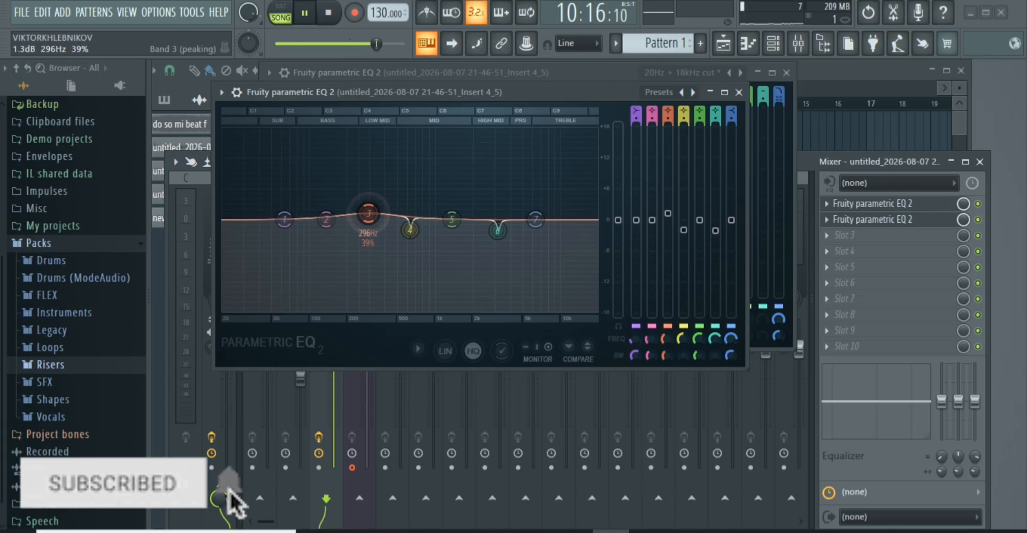
scroll(369, 214, "down", 5)
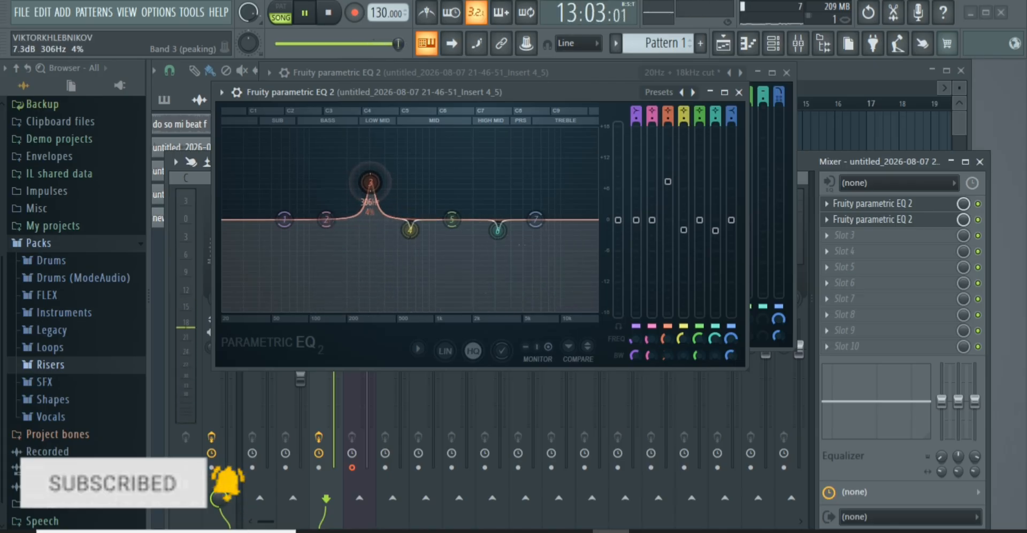
mouse_move(366, 182)
left_mouse_down()
mouse_move(355, 174)
mouse_move(374, 169)
left_mouse_up()
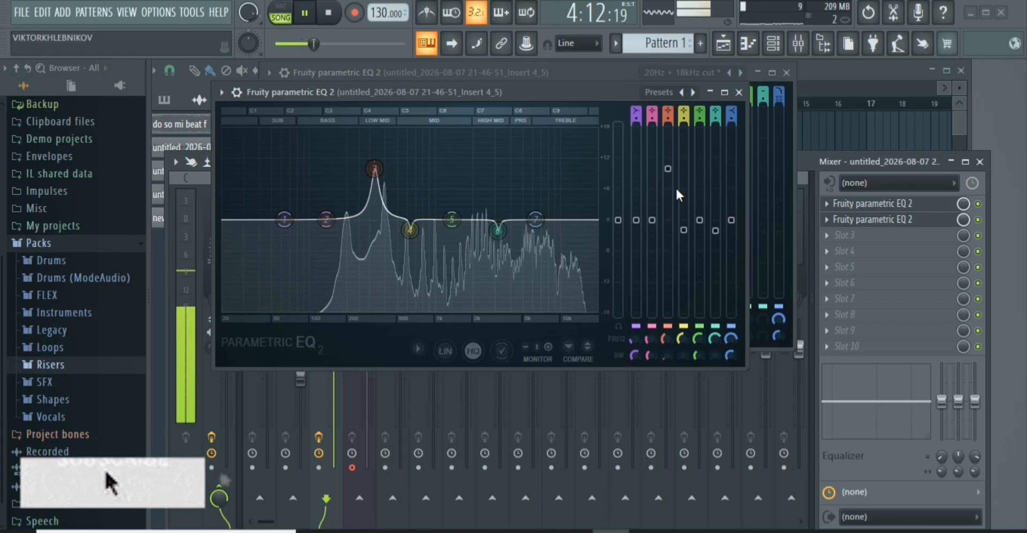
left_click_drag(667, 172, 668, 221)
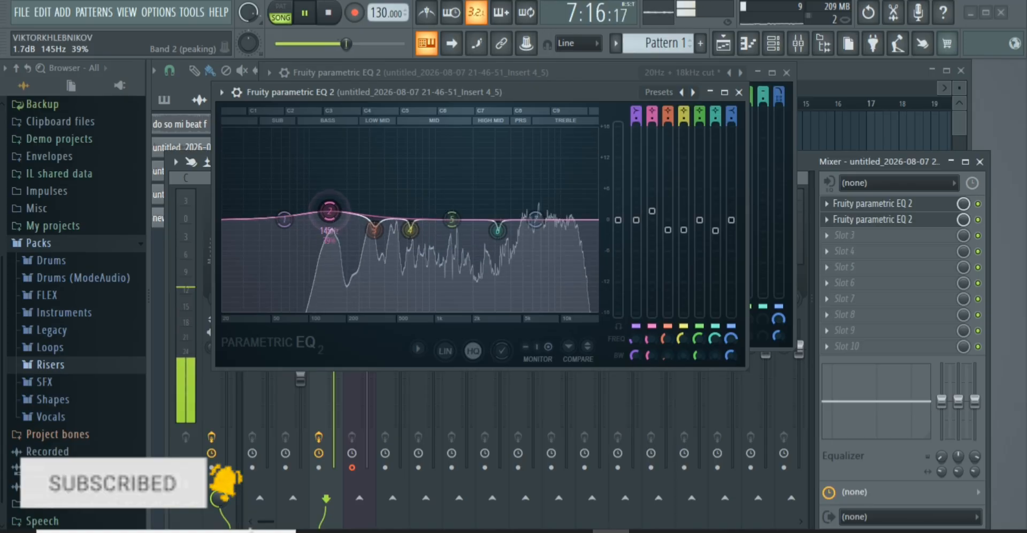
- Narrow band 2 to 5% with a 1.8 dB boost at about 141 Hz, and raise the band 7 high shelf about 1.3 dB near 7.8 kHz
scroll(336, 217, "down", 5)
mouse_move(329, 210)
left_mouse_down()
mouse_move(321, 197)
mouse_move(338, 186)
mouse_move(319, 178)
mouse_move(338, 176)
mouse_move(319, 169)
mouse_move(328, 206)
left_mouse_up()
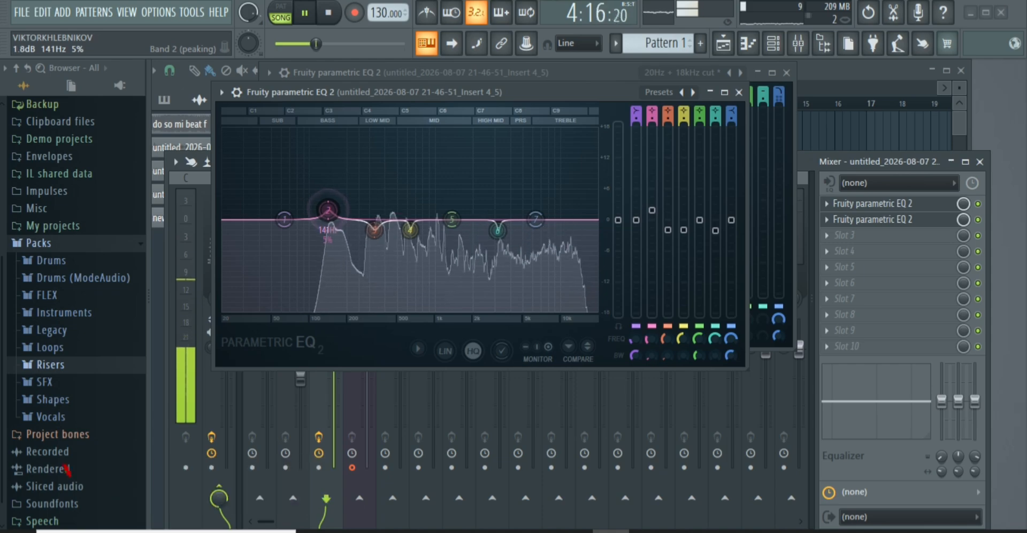
left_click_drag(497, 231, 550, 215)
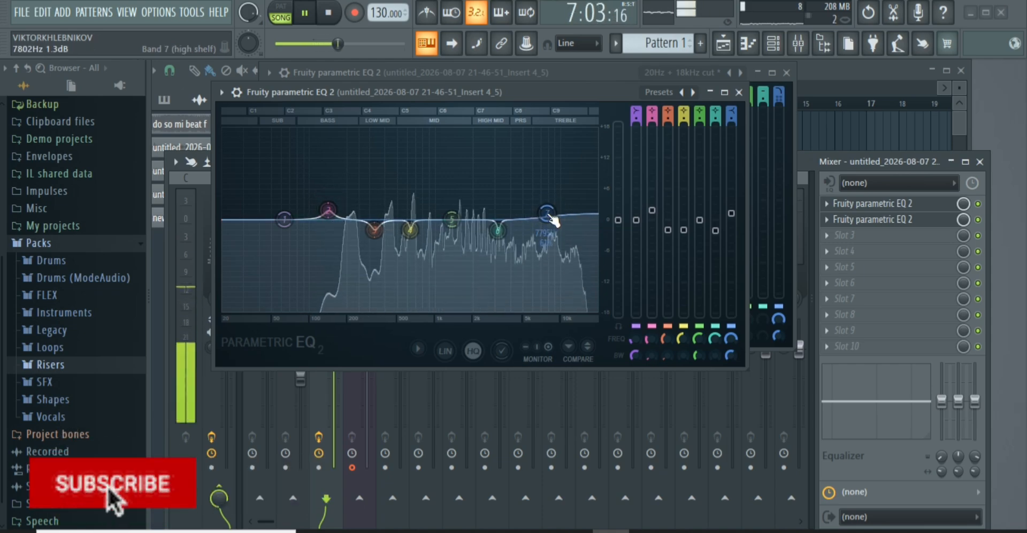
- Reopen the equalizer in slot 1 and raise its band 1 high pass to about 143 Hz during playback
left_click(724, 43)
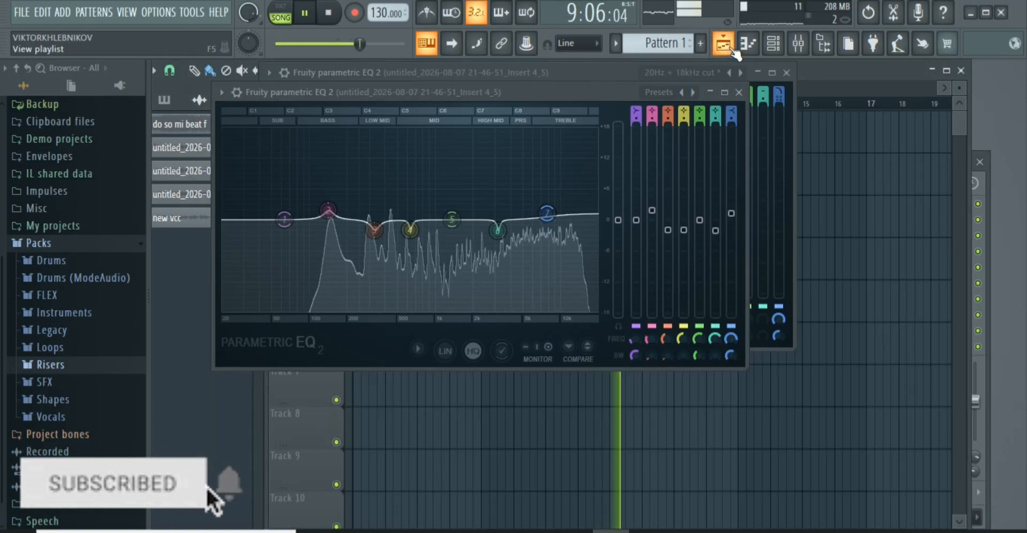
left_click(723, 44)
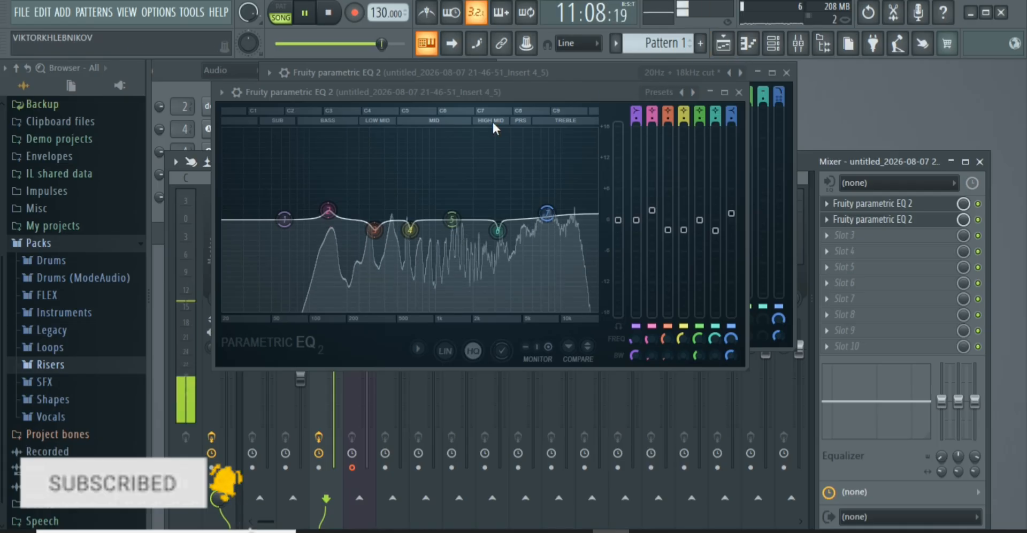
left_click(876, 204)
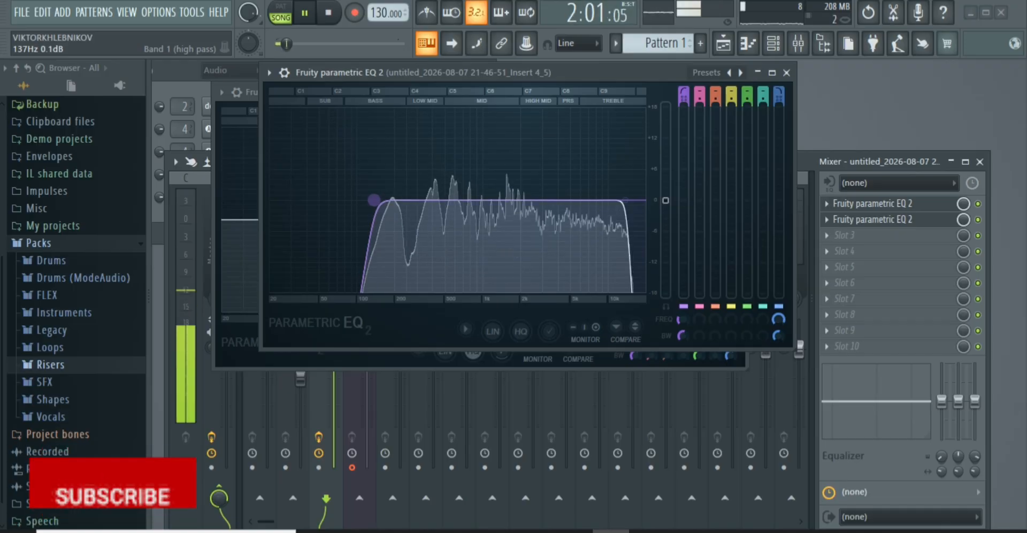
left_click_drag(374, 201, 377, 201)
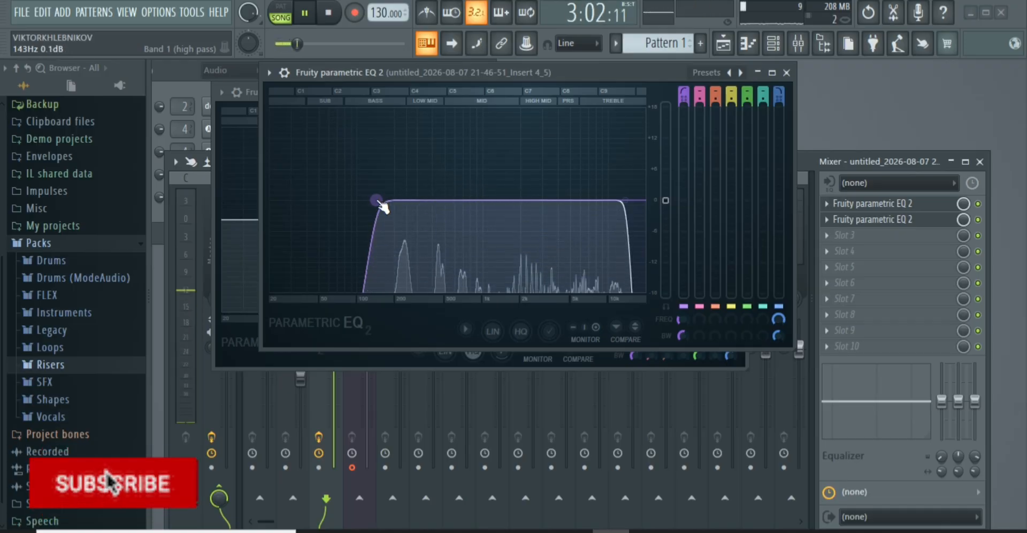
- Close both equalizer windows, keep the mixer open and stop playback
left_click(728, 46)
left_click(798, 44)
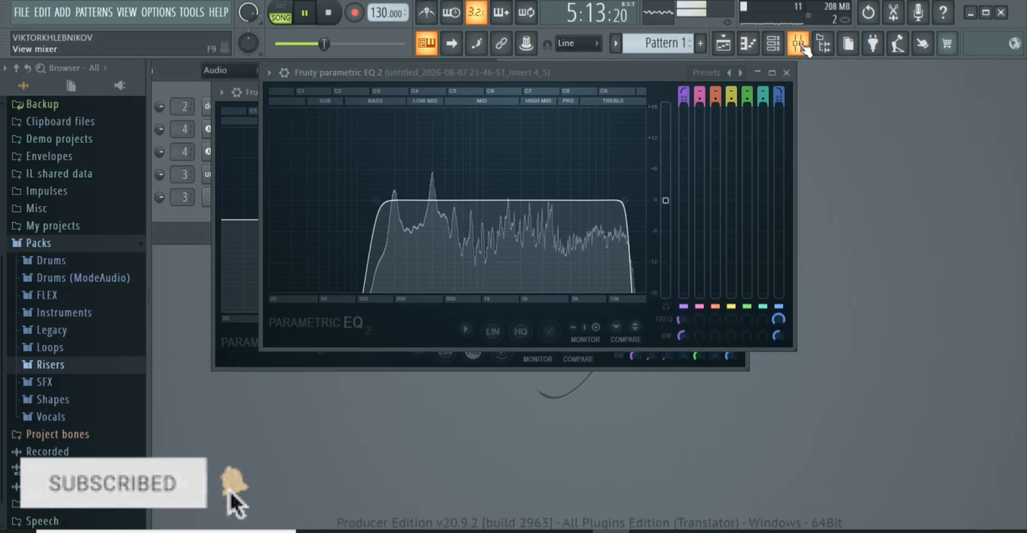
left_click(800, 46)
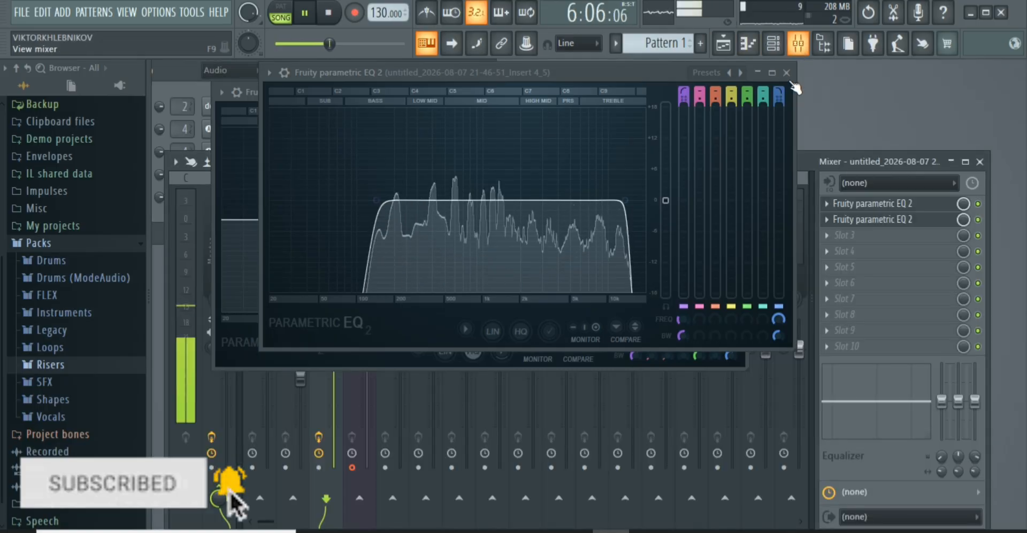
left_click(786, 73)
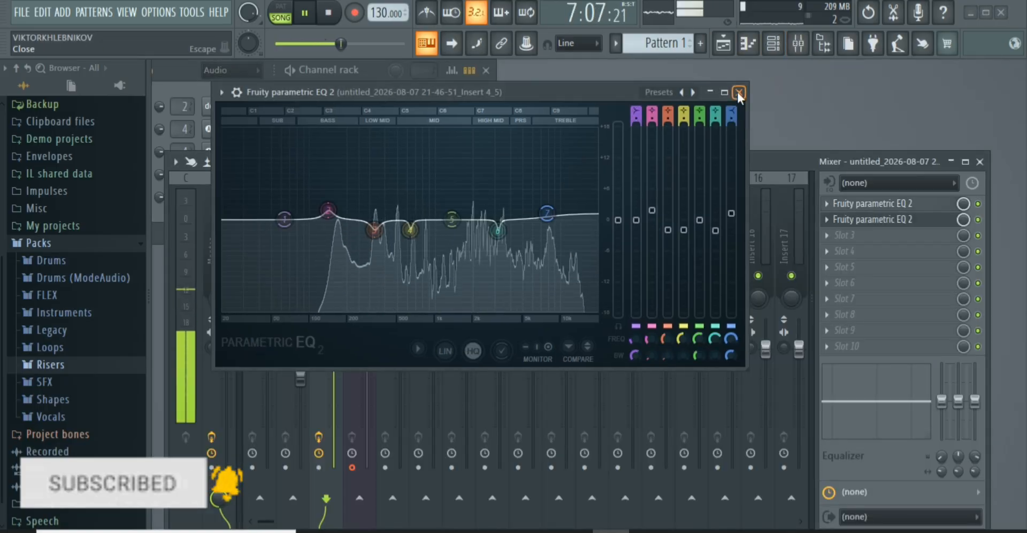
left_click(737, 90)
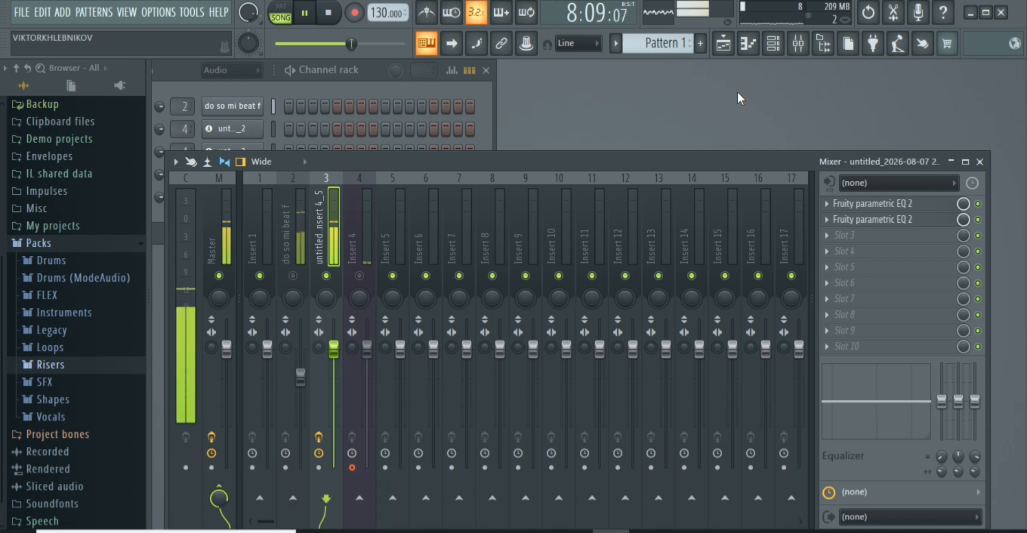
key("space")
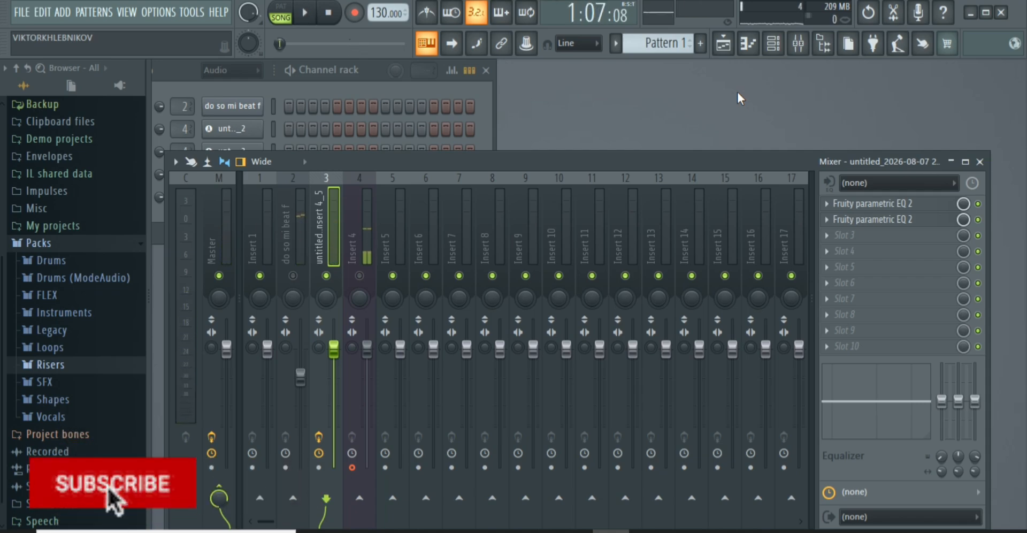
- Load Pitcher in slot 4 of the vocal's mixer track and play the vocal through it
left_click_drag(723, 156, 724, 89)
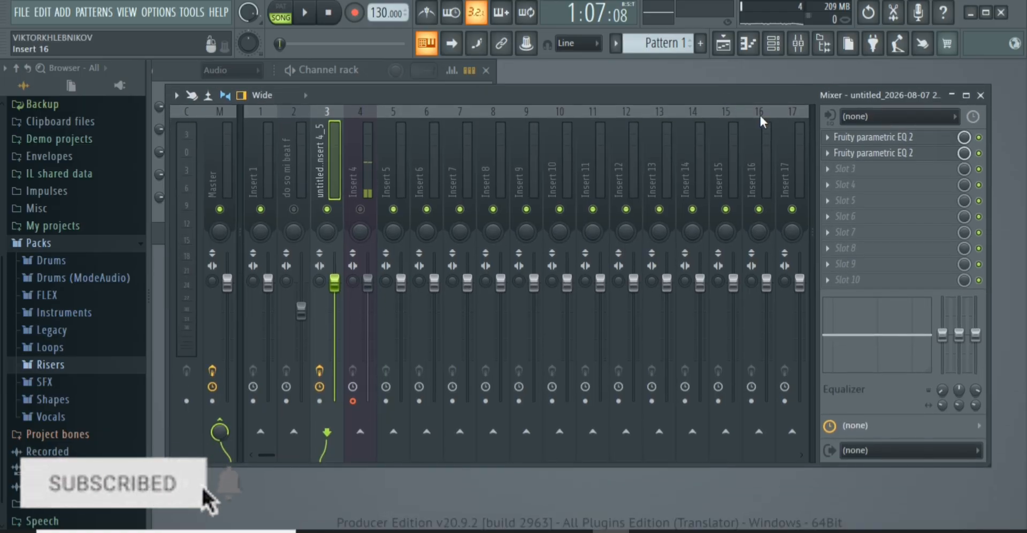
left_click(829, 182)
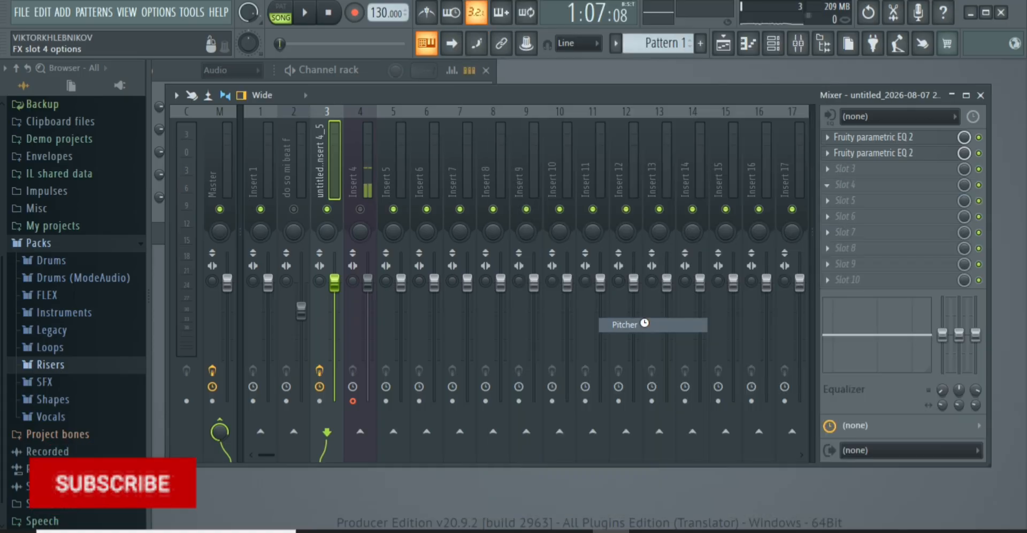
left_click(644, 324)
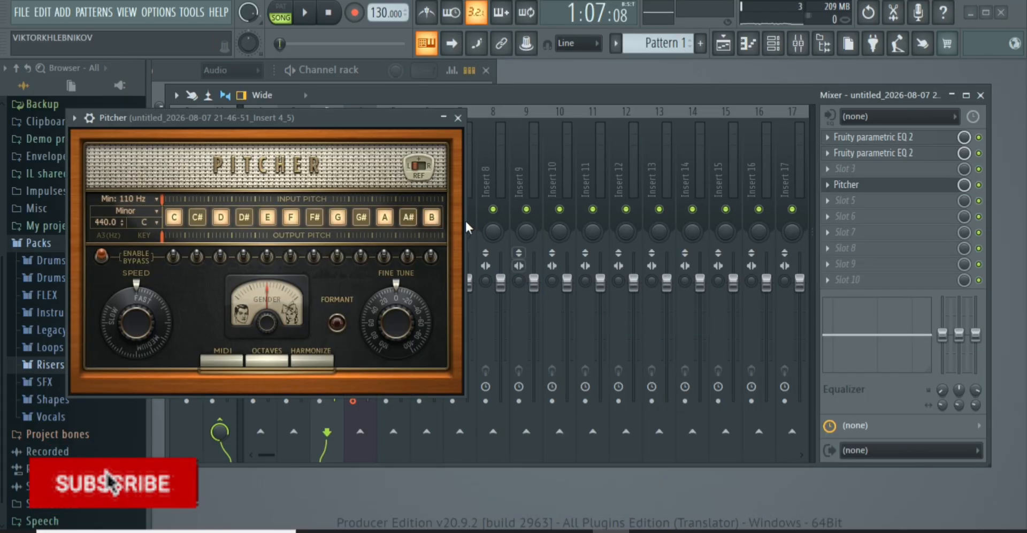
key("space")
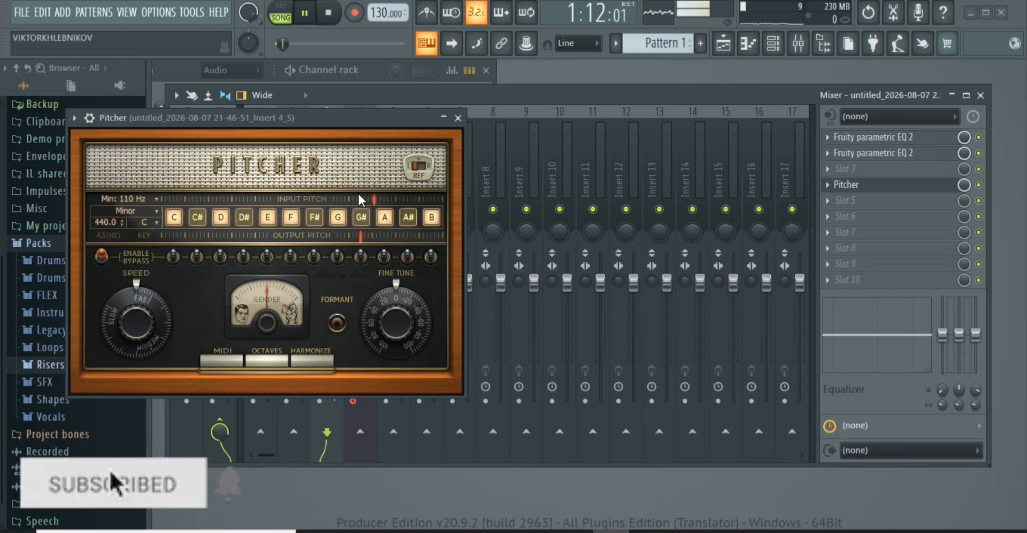
- Stop playback and set Pitcher's scale to Major in the key of F
key("space")
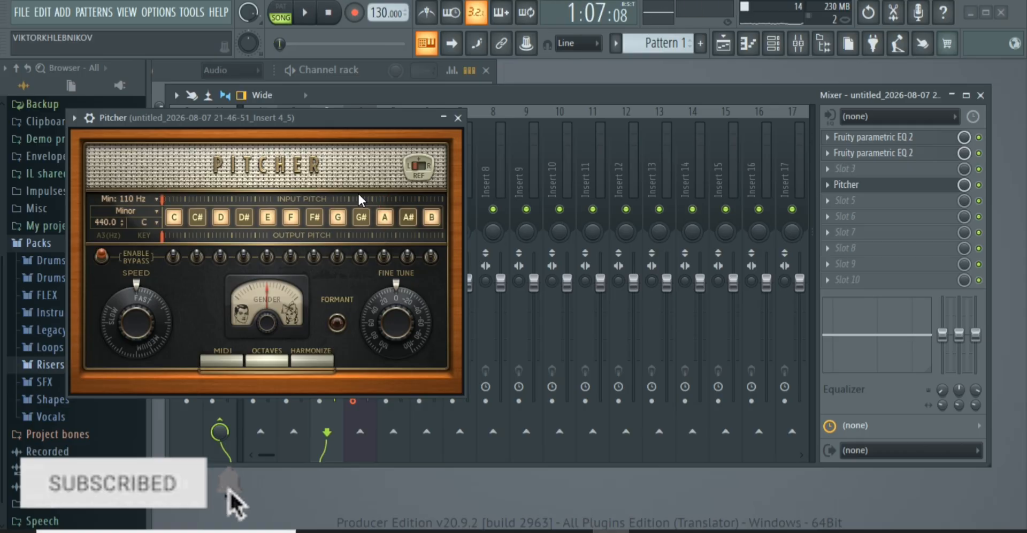
left_click(159, 216)
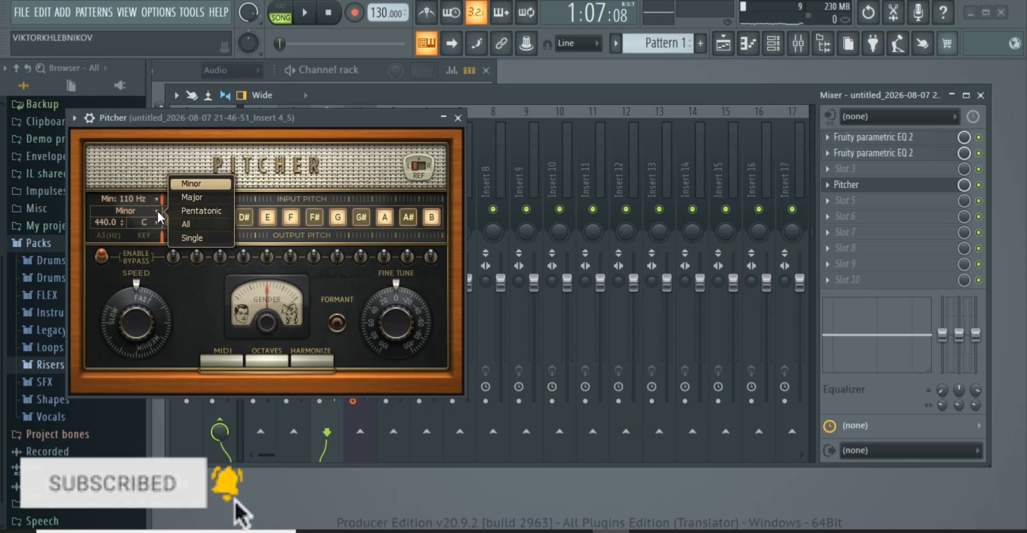
left_click(204, 197)
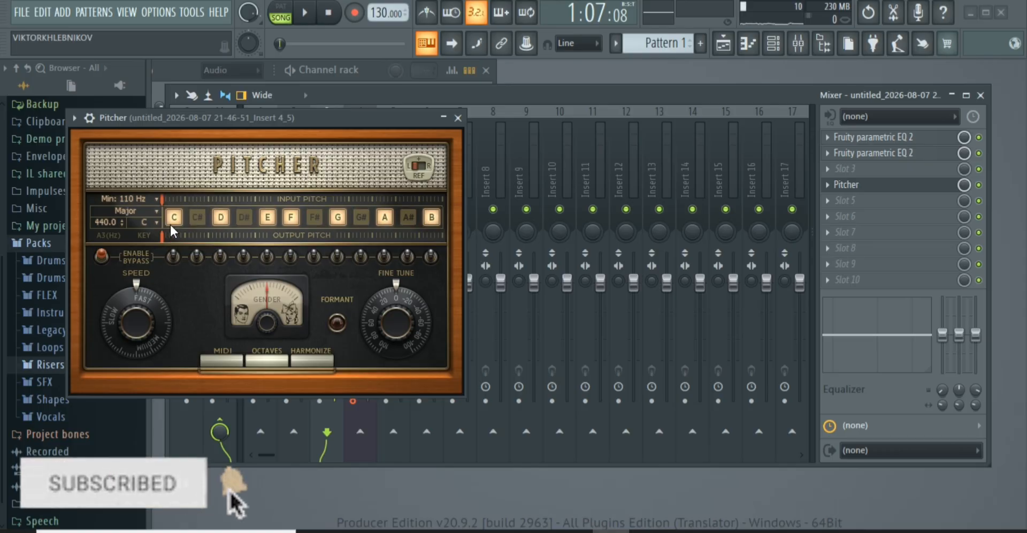
left_click(153, 219)
left_click(187, 219)
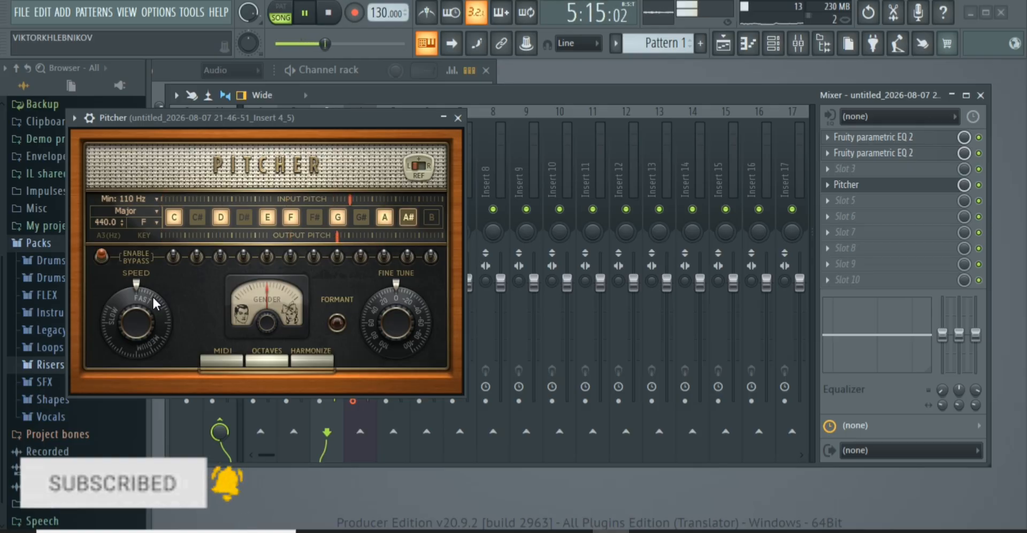
- Set Pitcher's speed to Medium and lower Gender to -100 while playing the vocal, and pause playback
left_click(308, 14)
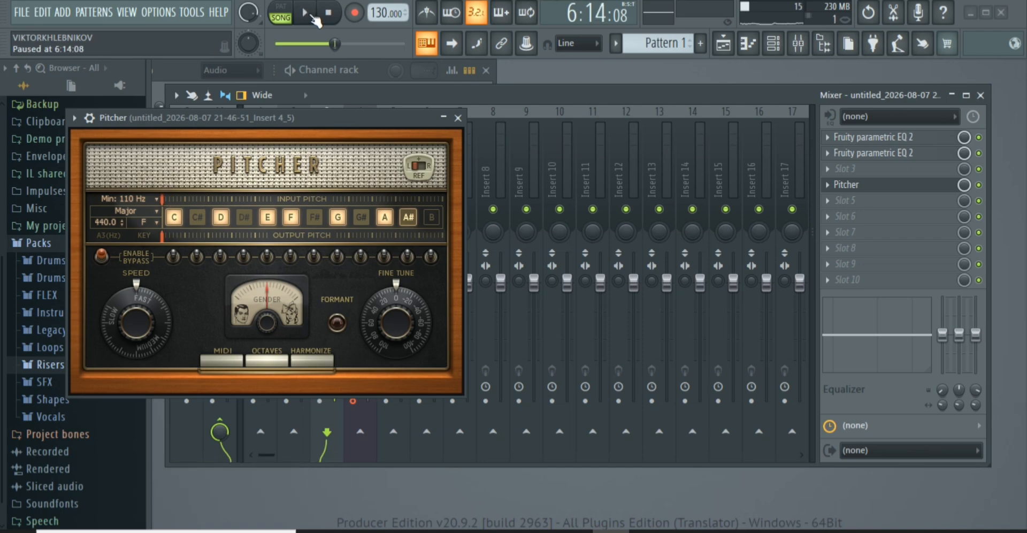
left_click_drag(158, 302, 158, 325)
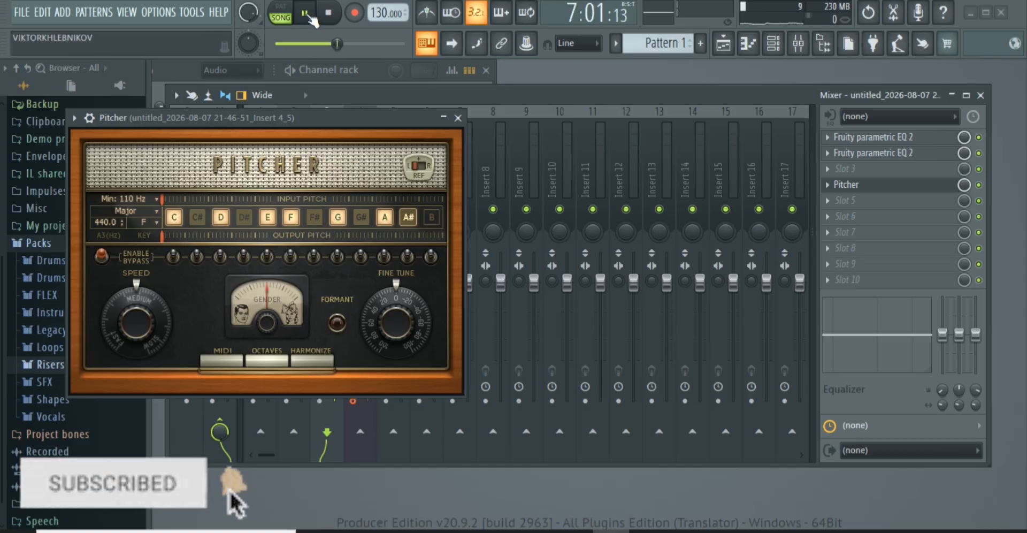
left_click_drag(266, 322, 266, 330)
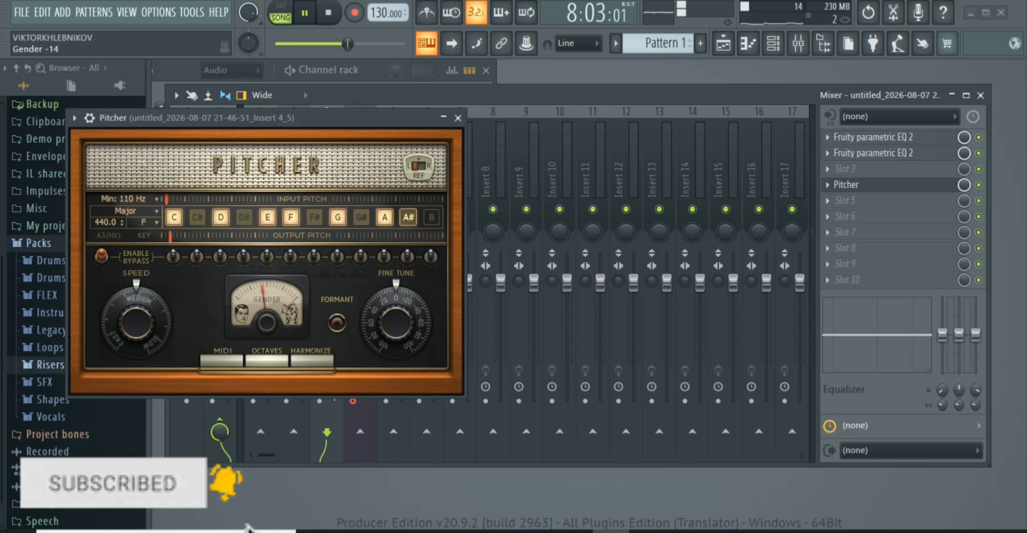
left_click_drag(261, 282, 260, 312)
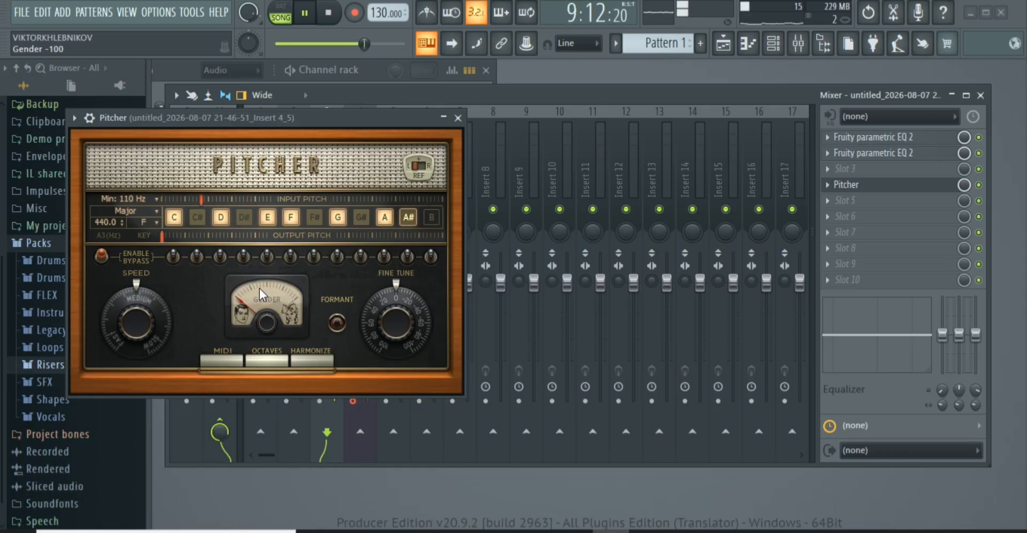
left_click(306, 15)
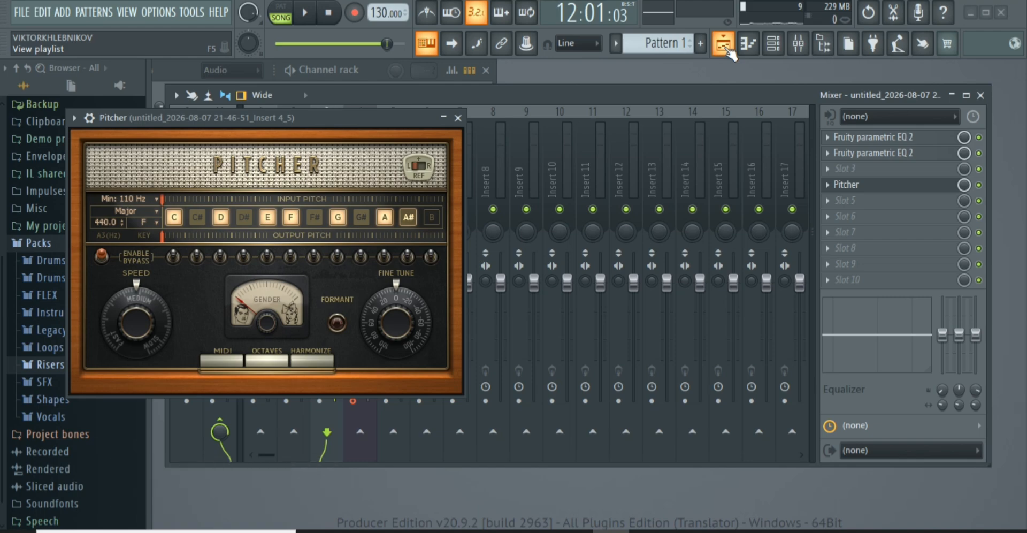
- Close Pitcher, play the processed vocal and stop playback
left_click(458, 117)
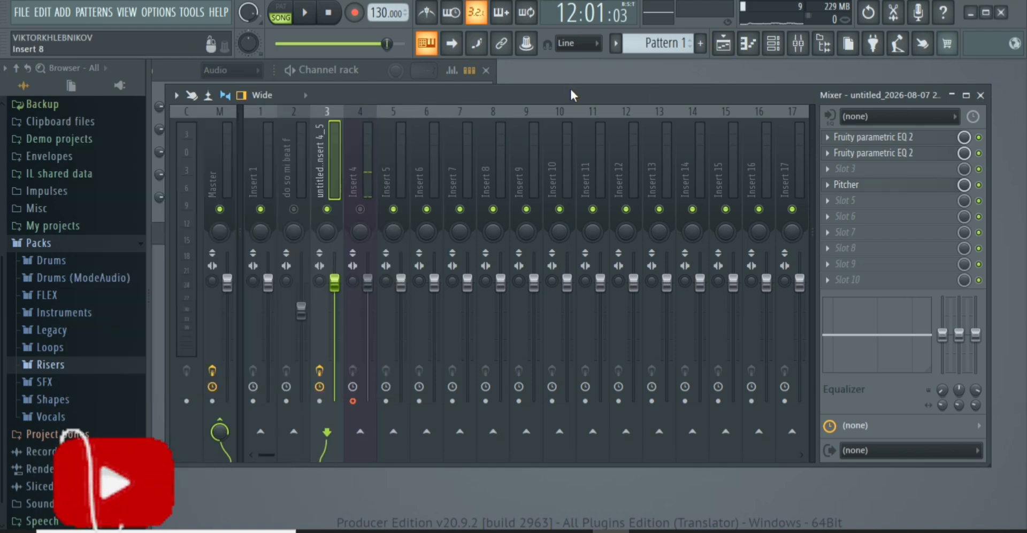
key("space")
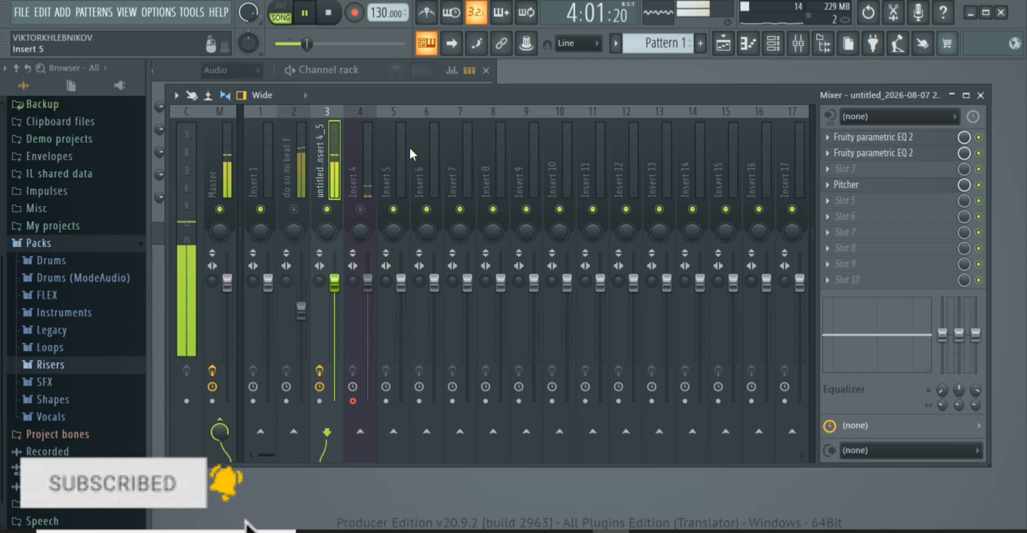
key("space")
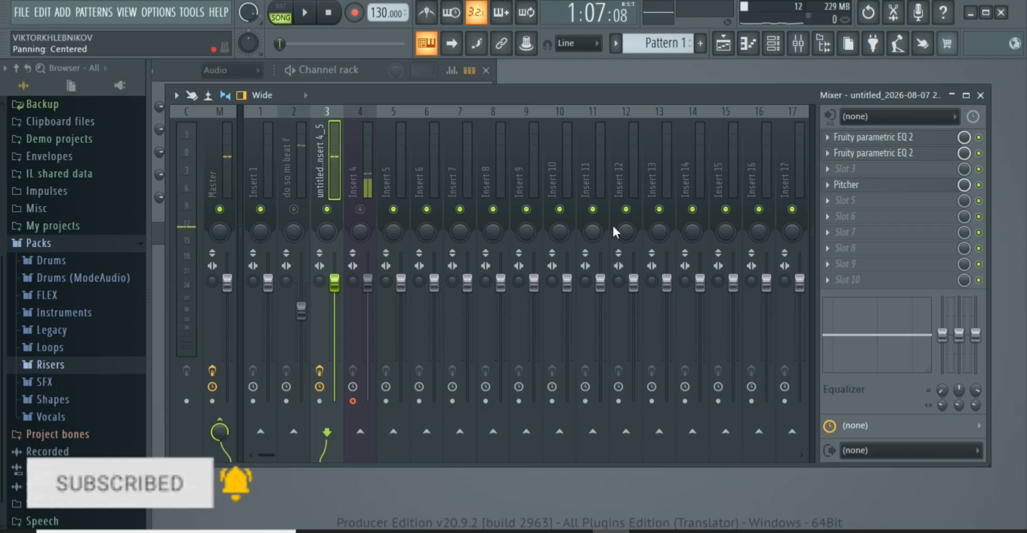
- Load Fruity Compressor in slot 5 of the vocal's mixer track and move its window toward the middle of the mixer
left_click(836, 207)
mouse_move(845, 193)
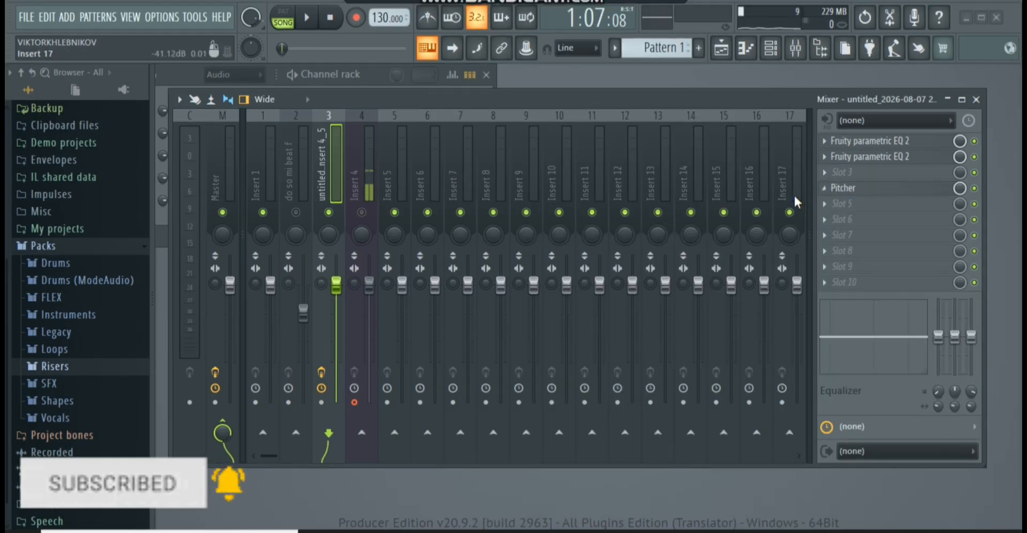
left_click(826, 204)
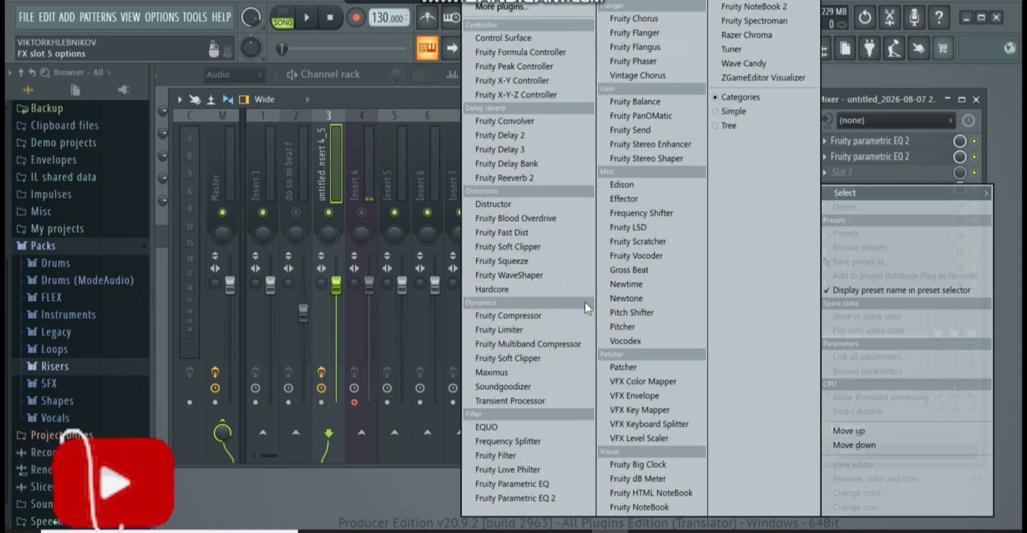
left_click(556, 316)
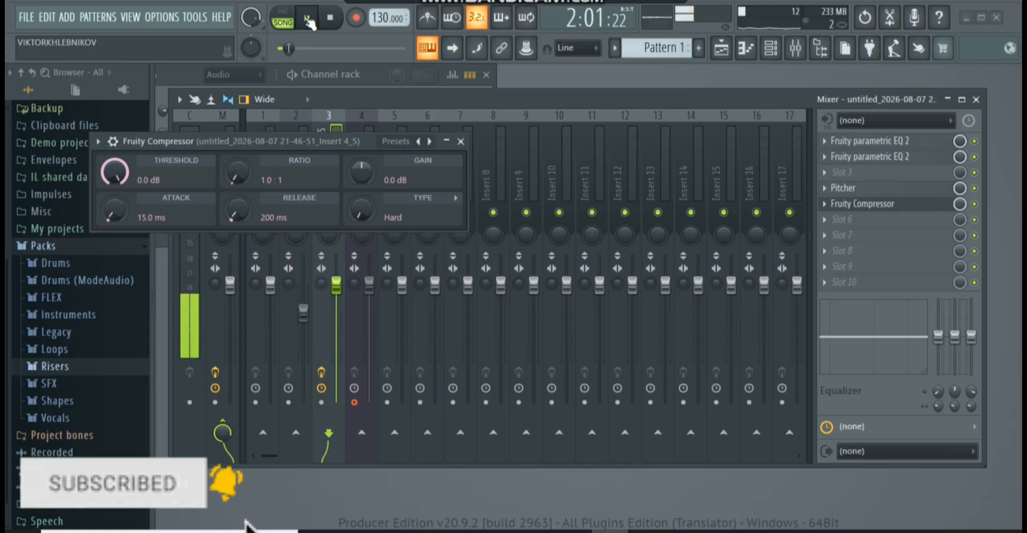
left_click_drag(320, 146, 518, 143)
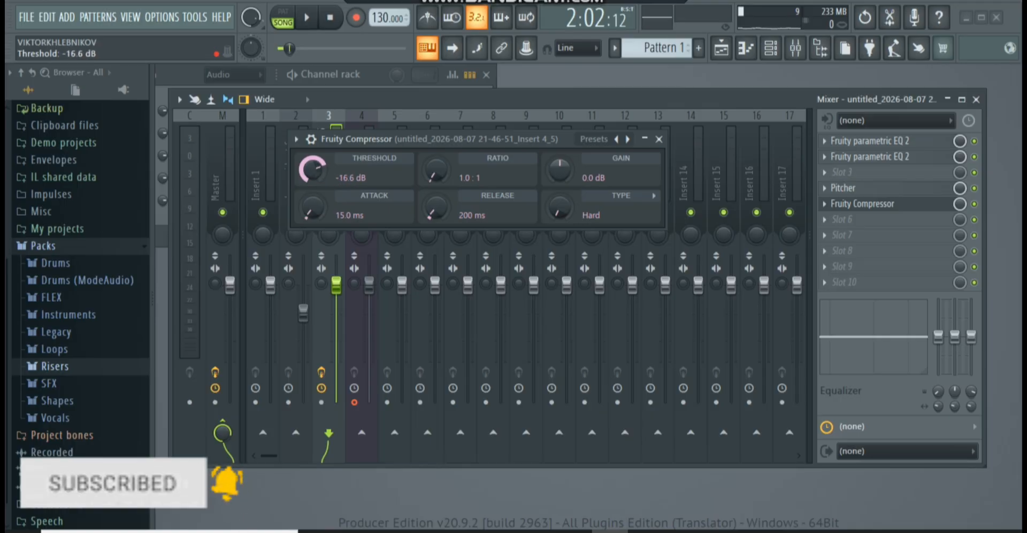
- Set the compressor's threshold to -18.4 dB and its ratio to 2.0:1, and play the vocal
left_click_drag(312, 169, 312, 173)
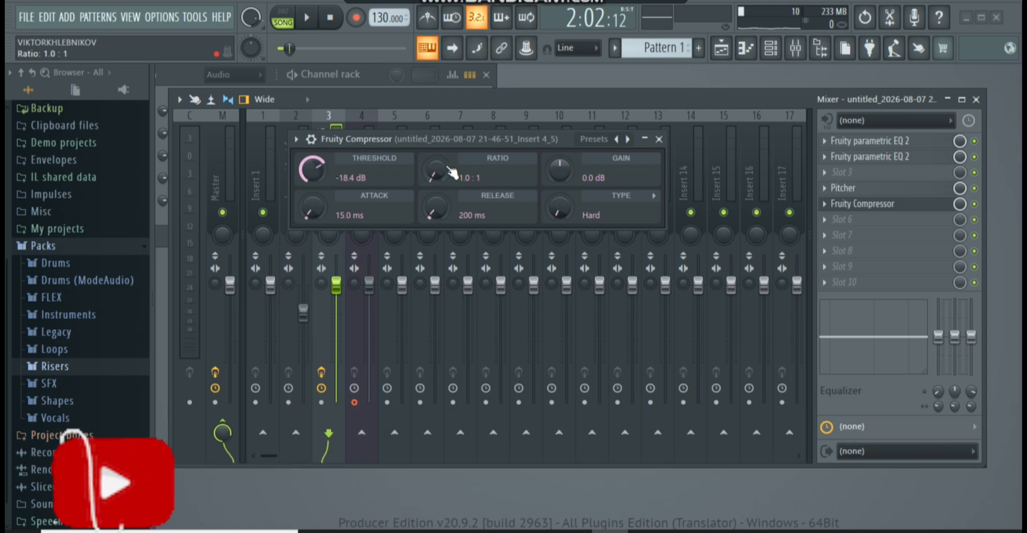
left_click_drag(435, 171, 435, 170)
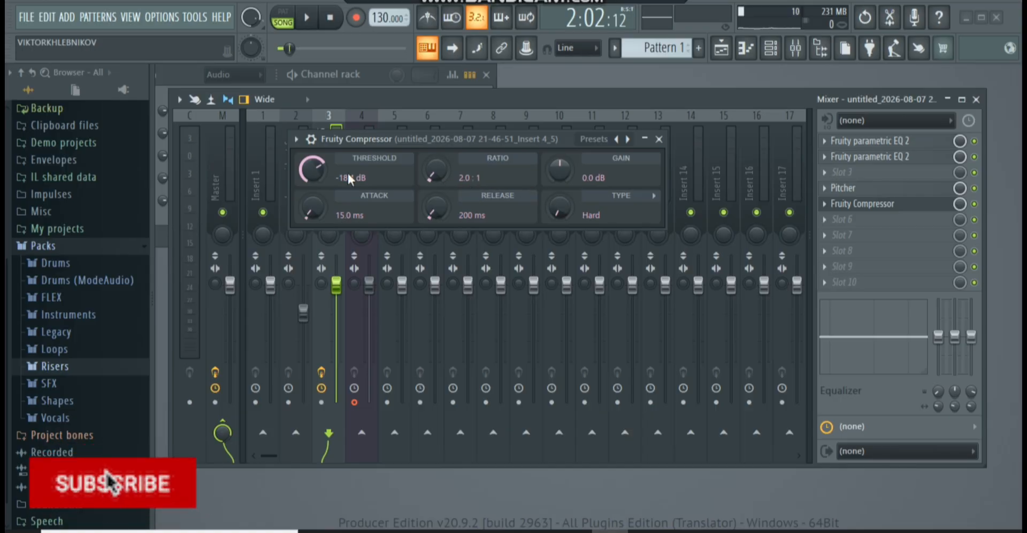
left_click(308, 19)
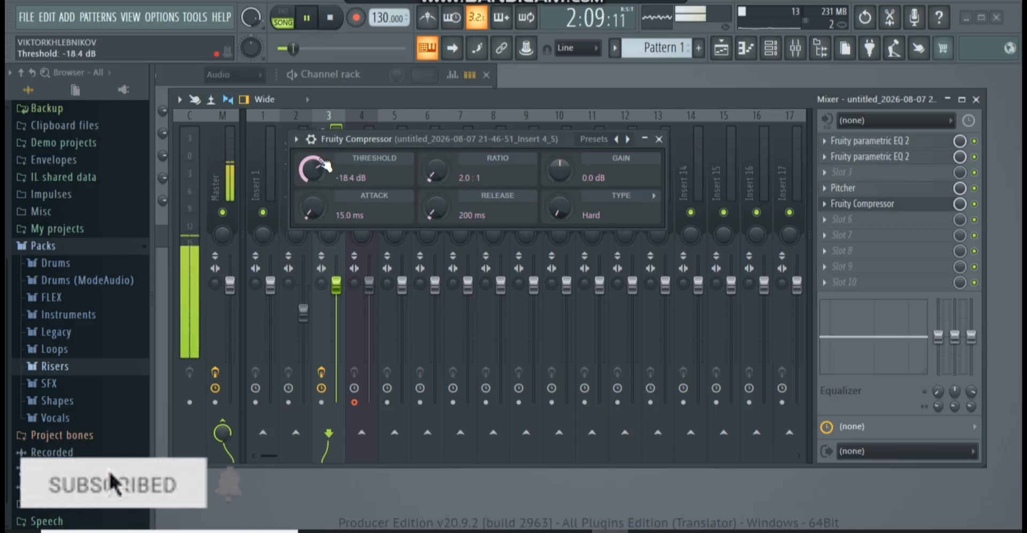
- Lower the compressor threshold to about -47.5 dB, bring it back up to -20.6 dB, and pause playback
left_click_drag(313, 169, 313, 224)
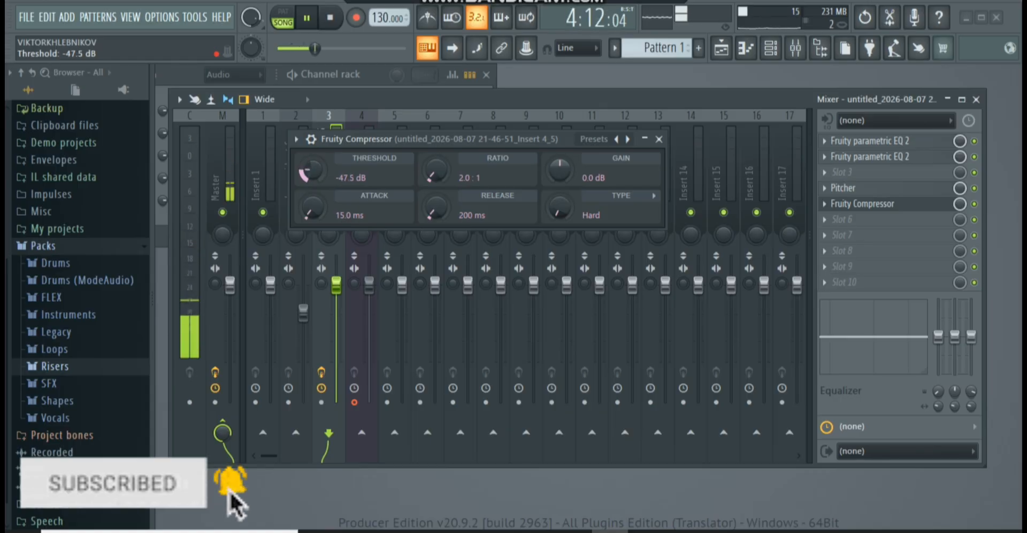
left_click_drag(313, 216, 313, 175)
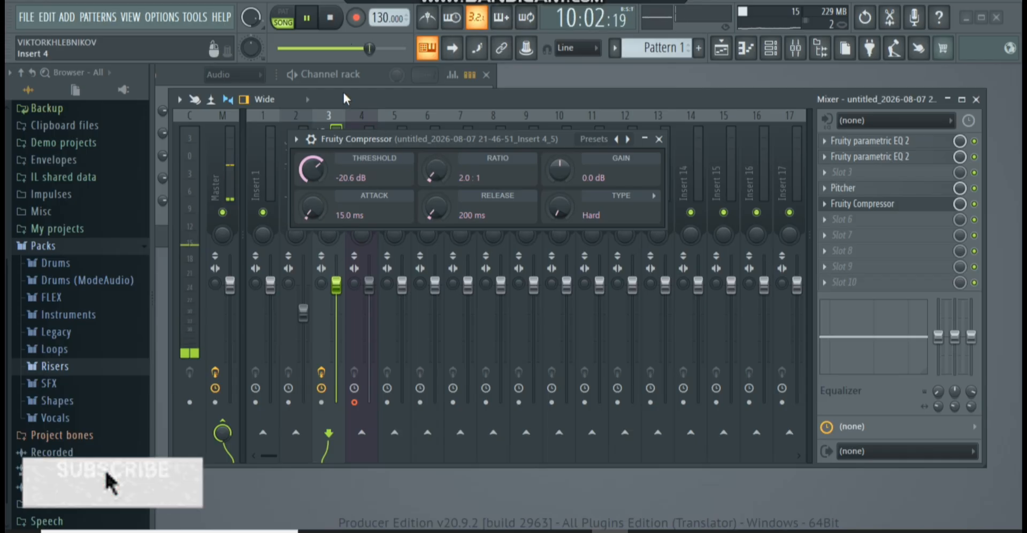
left_click(316, 23)
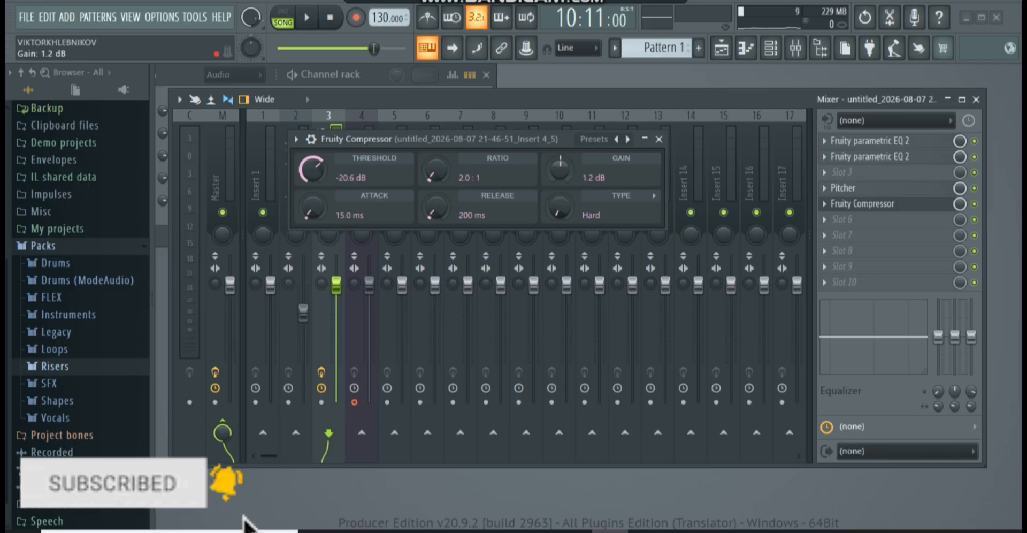
- Raise the compressor's gain to 4.0 dB and set its type to Medium, checking the result with playback
left_click(317, 21)
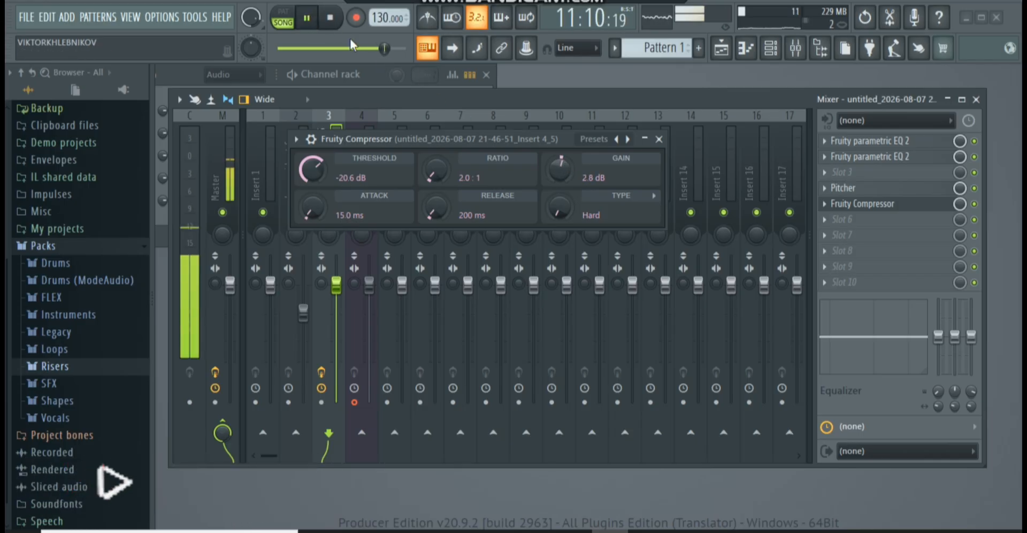
left_click_drag(545, 170, 545, 160)
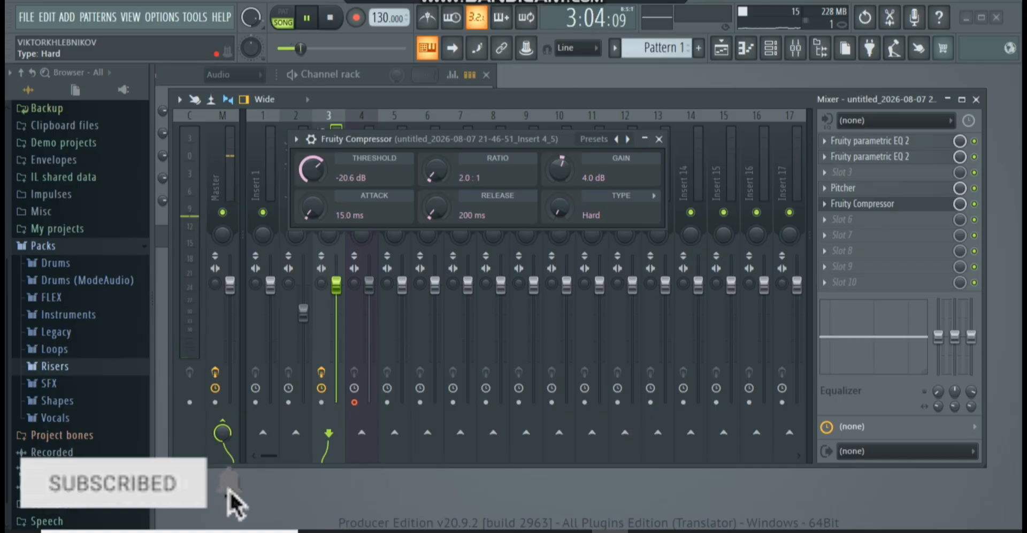
left_click_drag(559, 206, 559, 214)
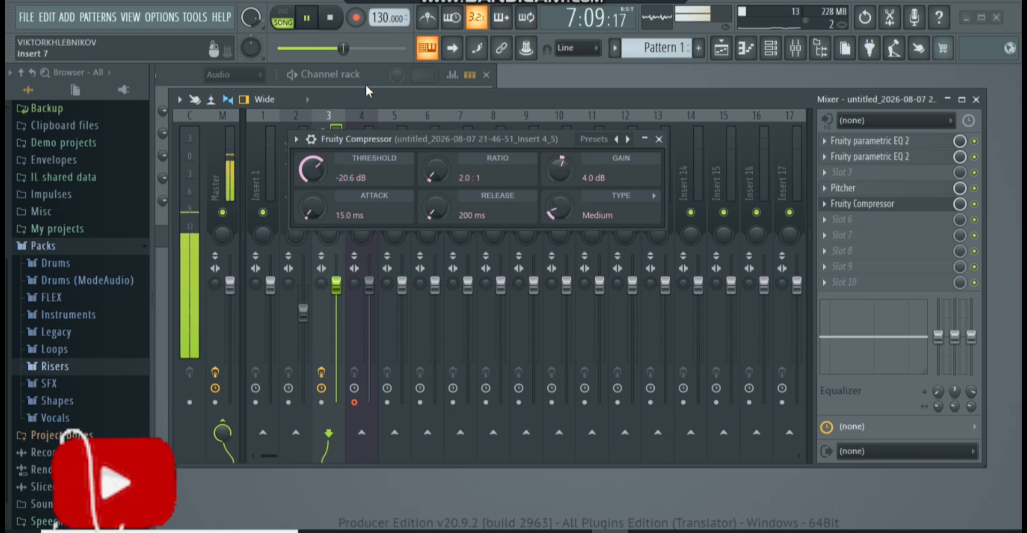
left_click(308, 19)
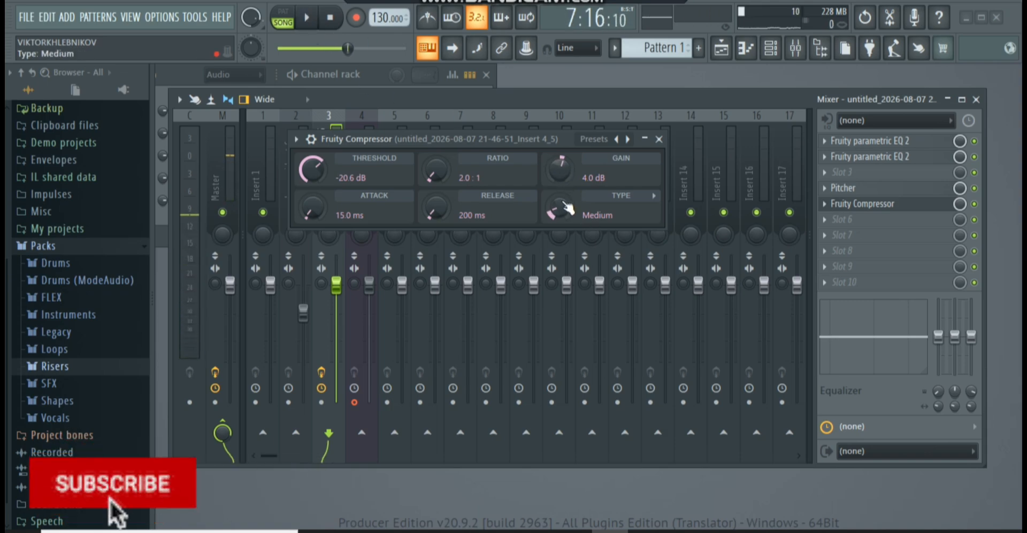
left_click_drag(560, 207, 559, 220)
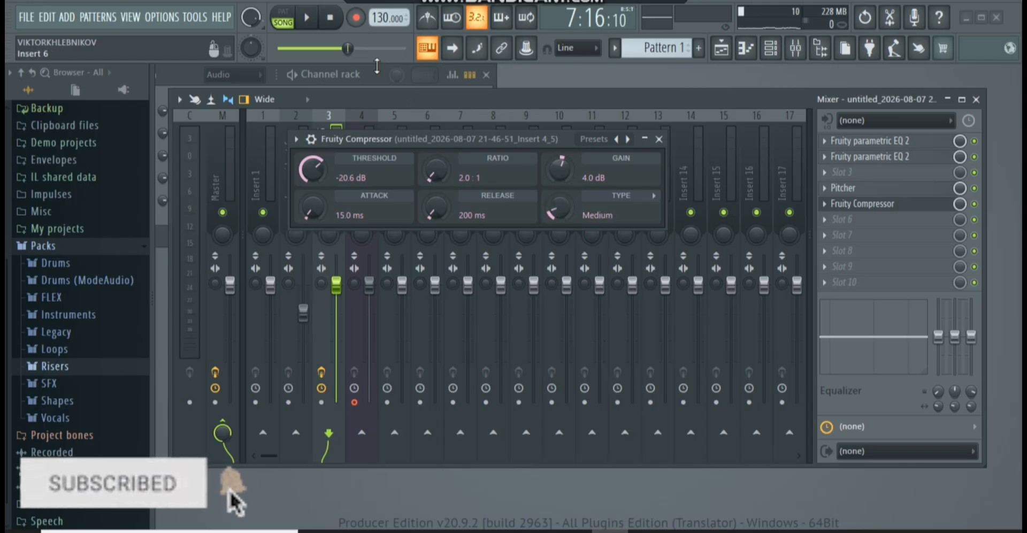
left_click(308, 20)
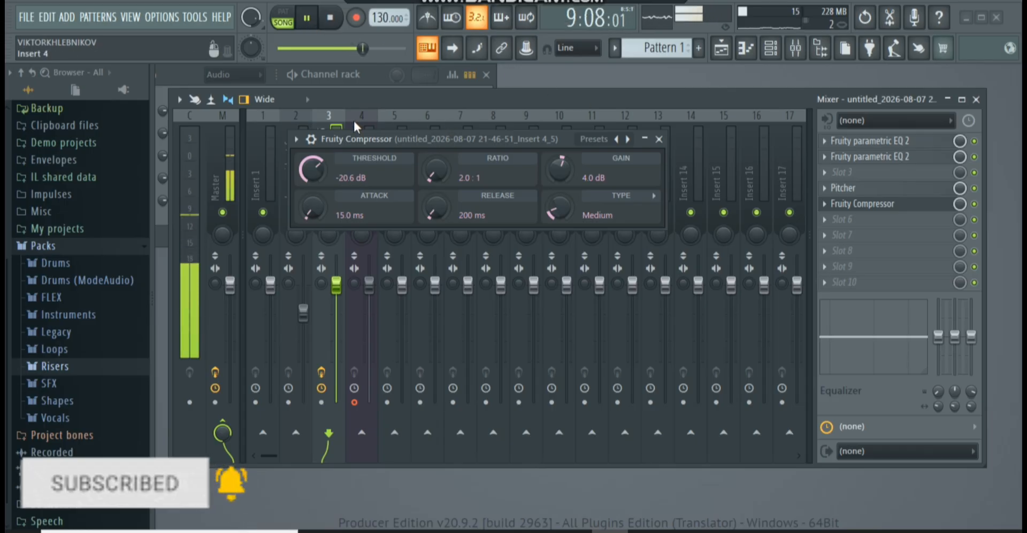
- Minimize the compressor window, unmute the beat to hear it during playback, and mute both the beat and vocal tracks
left_click(645, 139)
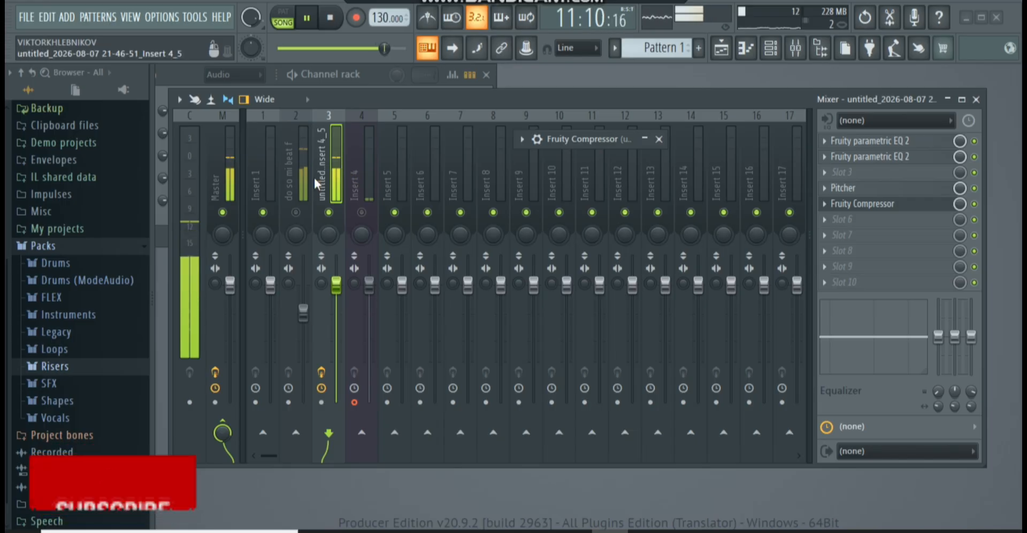
left_click(296, 213)
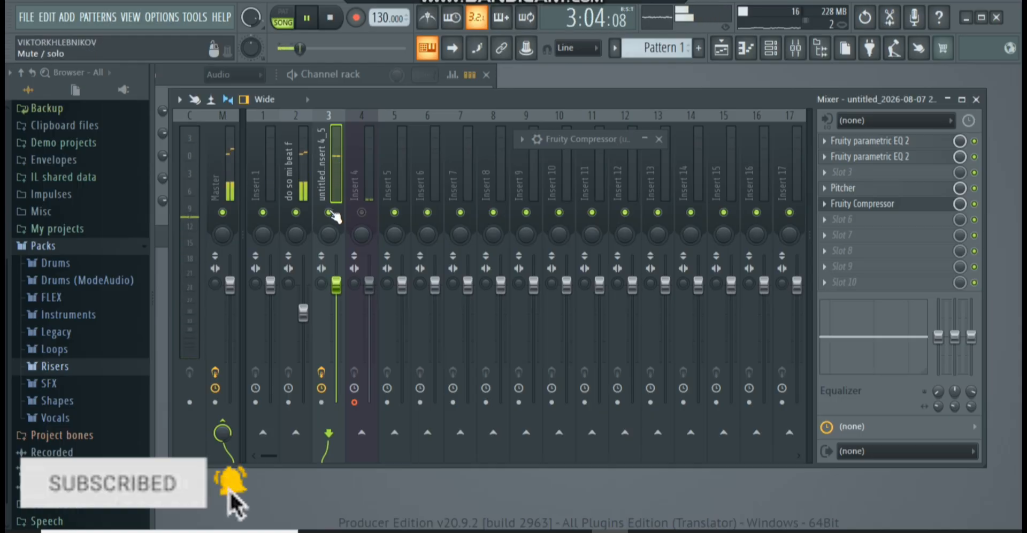
left_click(296, 213)
left_click(329, 212)
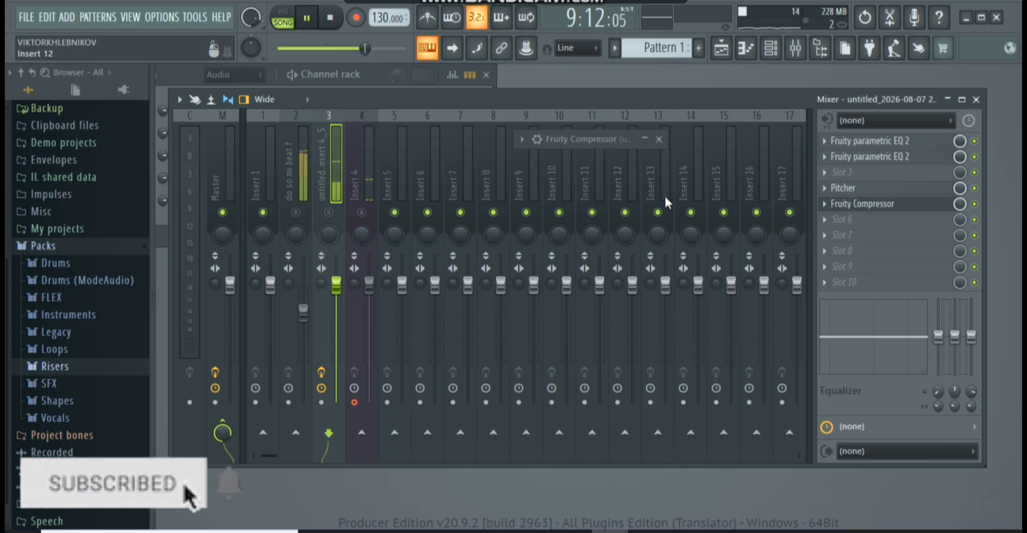
- Load Fruity Blood Overdrive in slot 6 of the vocal track, move its window clear of the track, and unmute the vocal
left_click(828, 221)
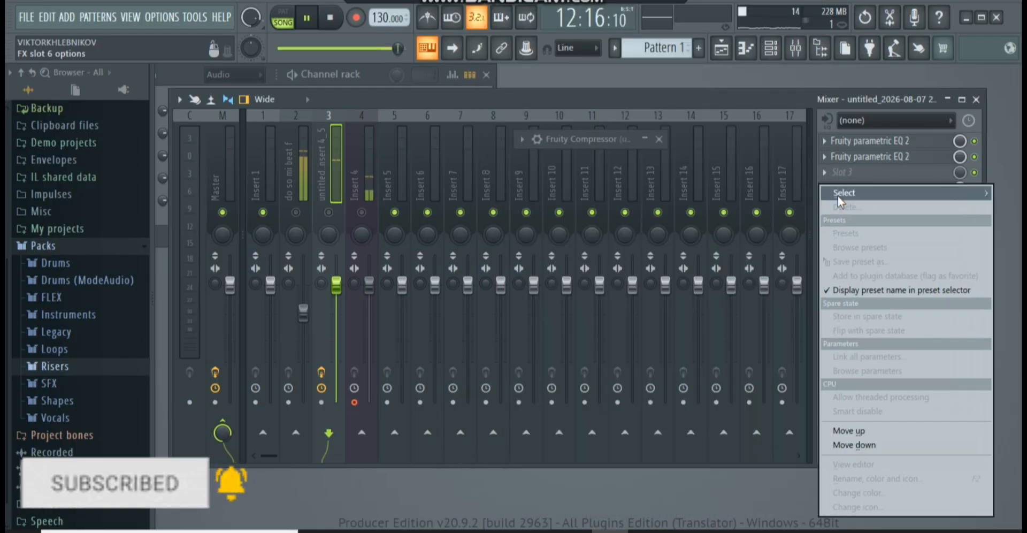
mouse_move(838, 195)
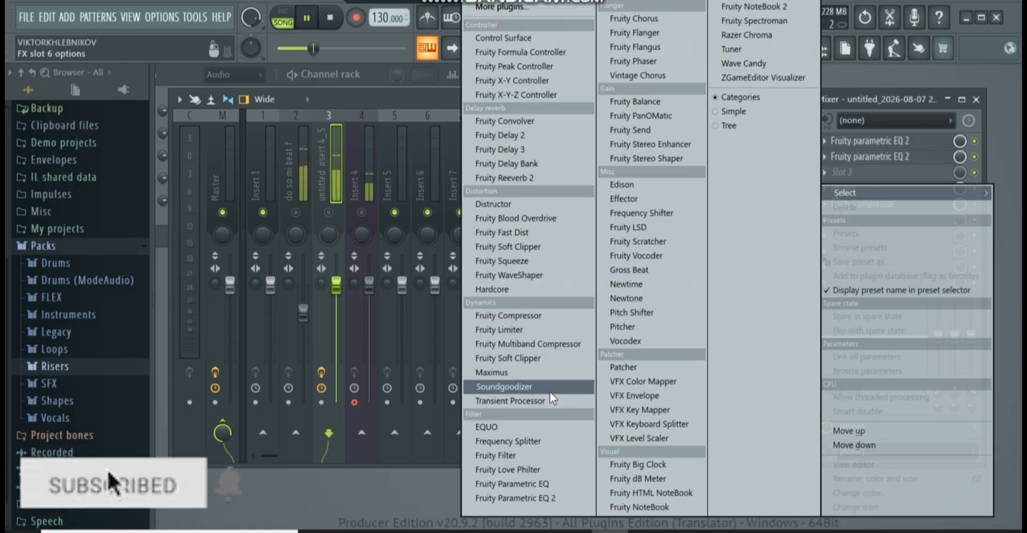
left_click(547, 221)
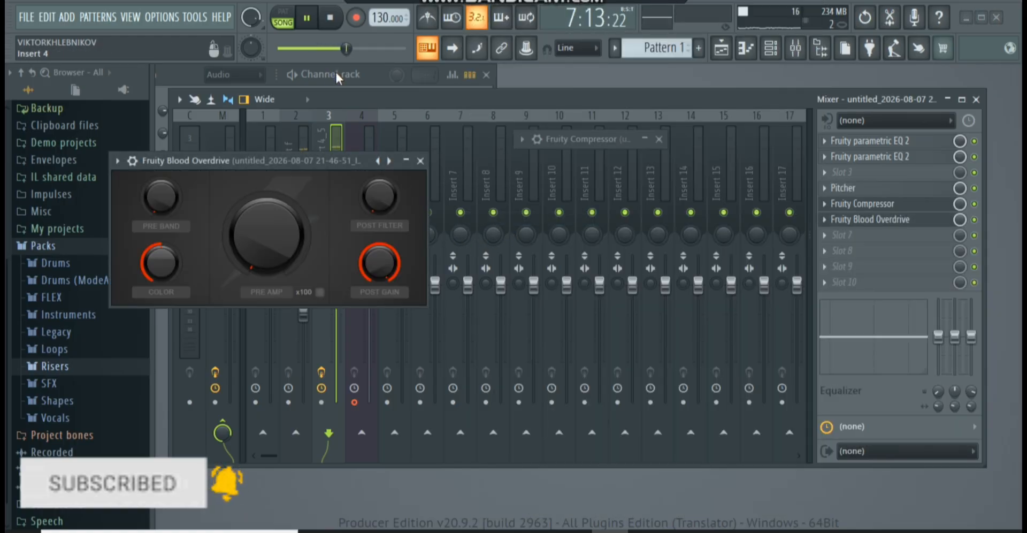
left_click_drag(336, 154, 676, 181)
left_click(328, 213)
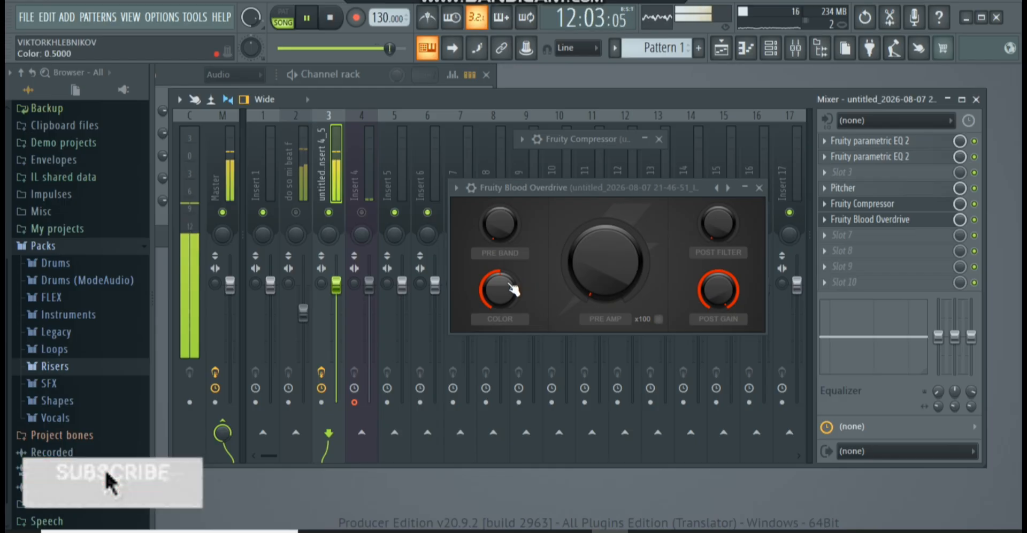
- In Fruity Blood Overdrive, lower Color, slightly raise Pre Amp and Pre Band, and close the plugin window
mouse_move(513, 289)
left_mouse_down()
mouse_move(512, 312)
mouse_move(511, 294)
left_mouse_up()
left_click_drag(592, 294, 589, 296)
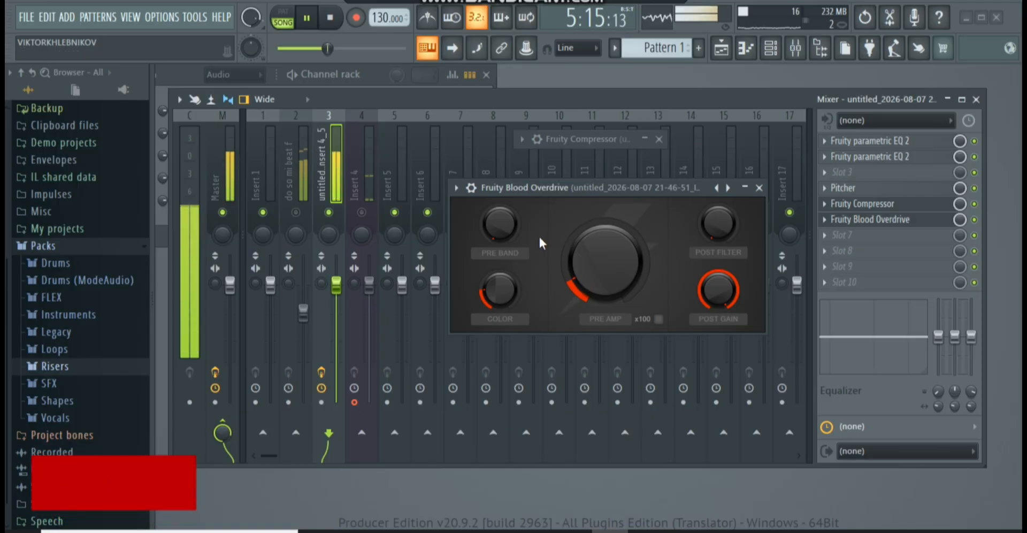
left_click_drag(510, 232, 510, 230)
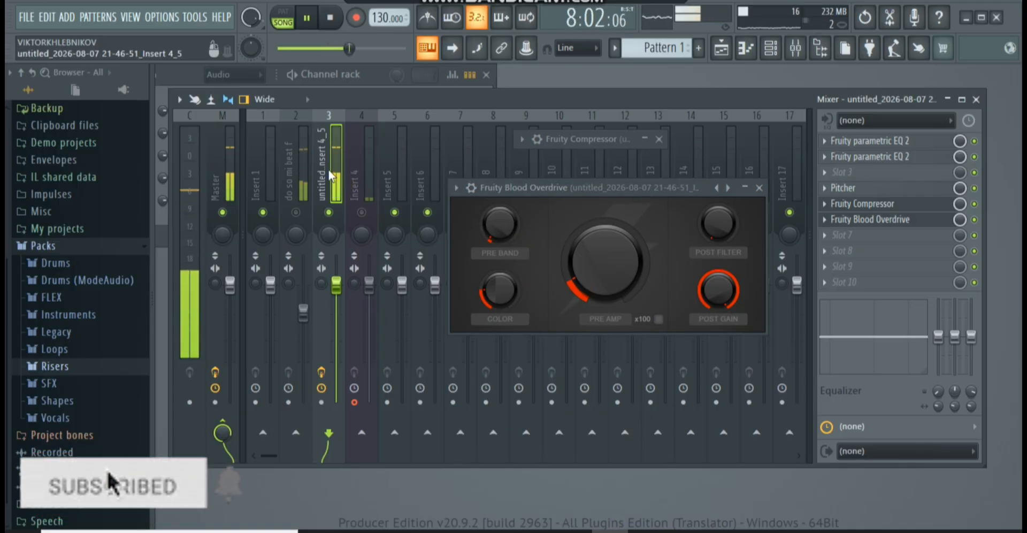
left_click(759, 187)
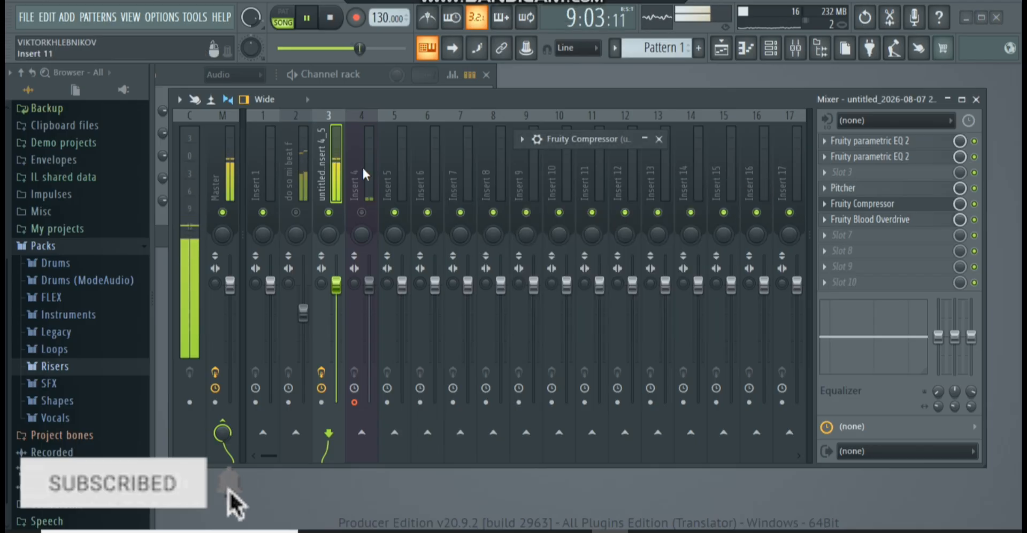
- Reduce the Blood Overdrive slot's mix level to about 79% and unmute the beat track, using playback to check
left_click(307, 17)
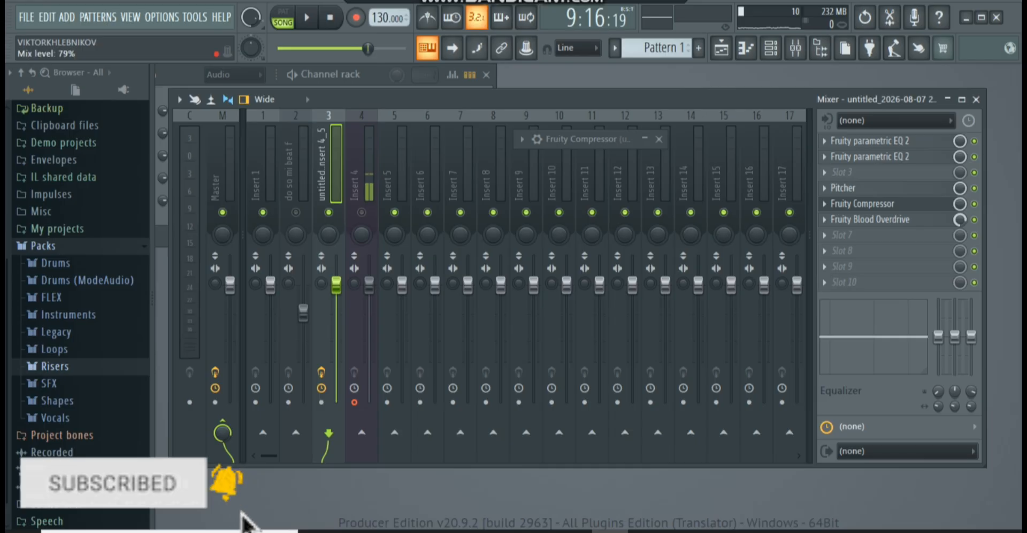
left_click(306, 18)
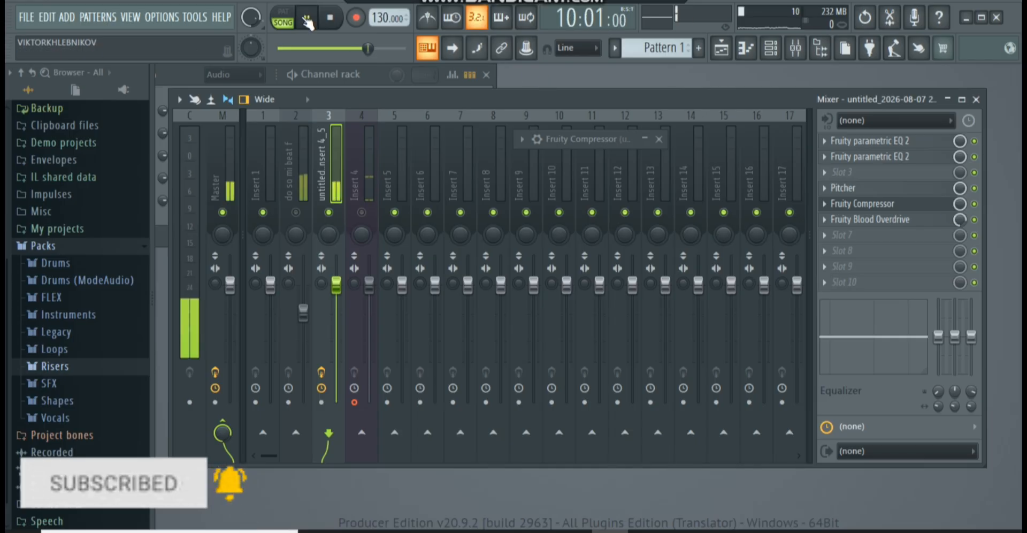
left_click(295, 212)
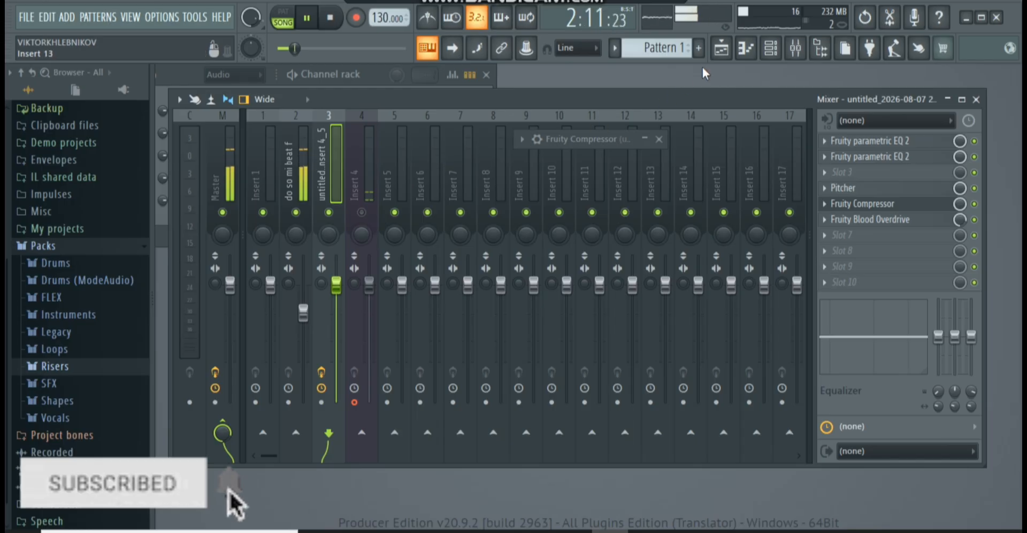
- Check the playlist during playback, lower the vocal track's fader slightly, fine-tune the beat's fader, and pause
left_click(724, 51)
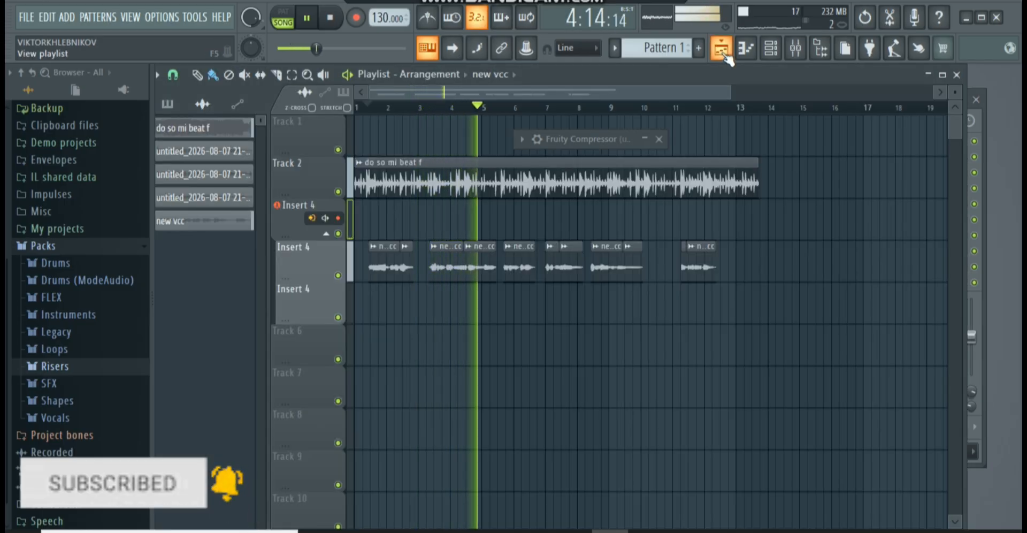
left_click(724, 51)
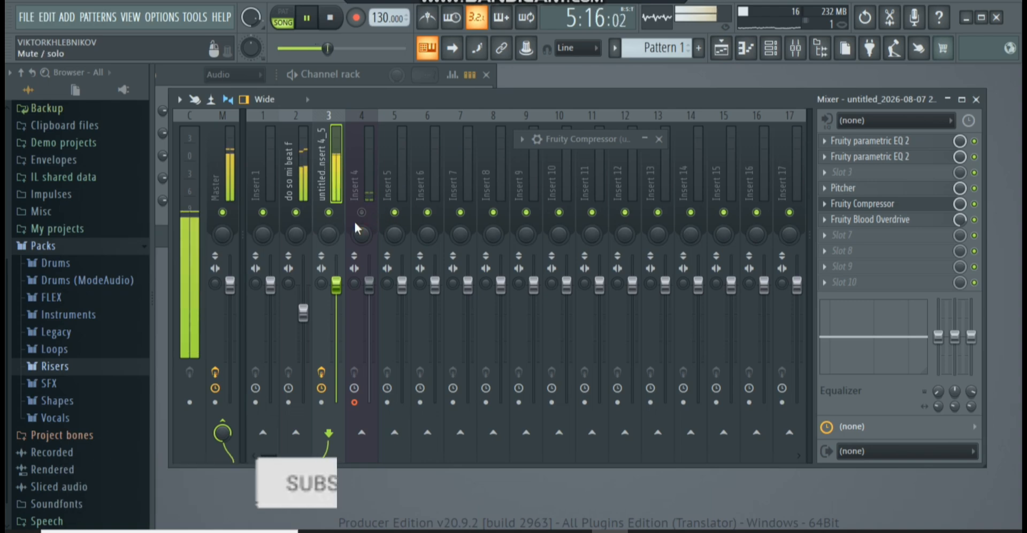
left_click_drag(337, 284, 337, 292)
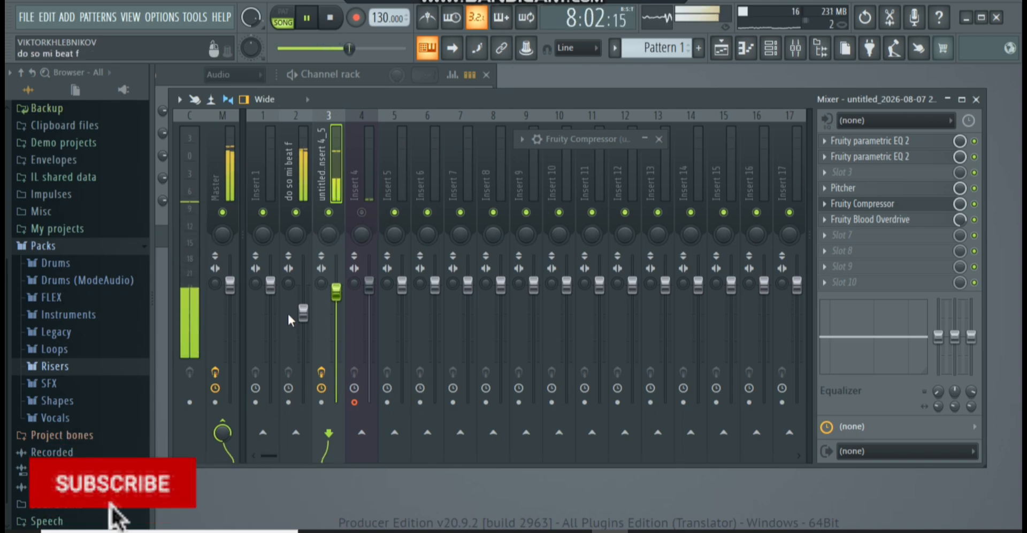
left_click_drag(305, 314, 305, 313)
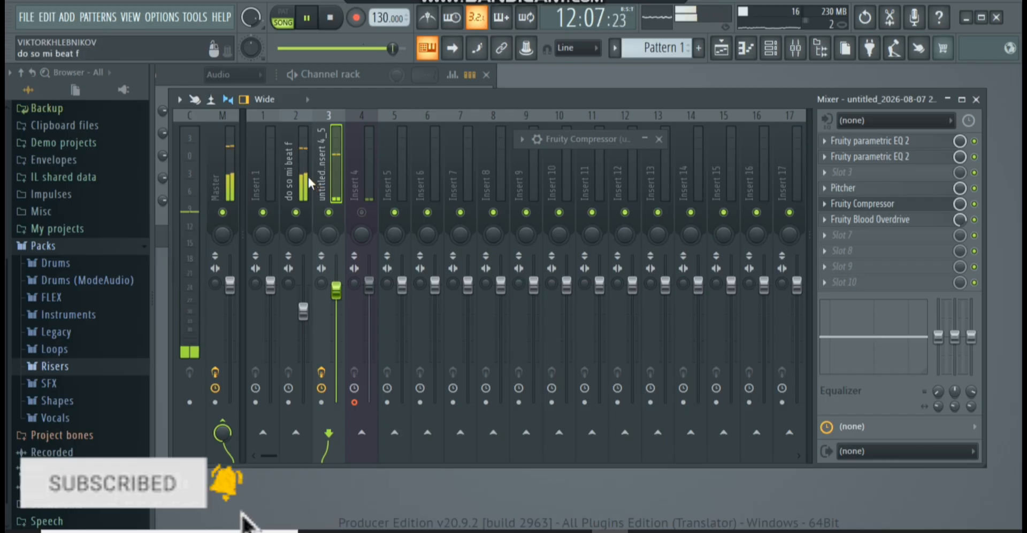
left_click(316, 22)
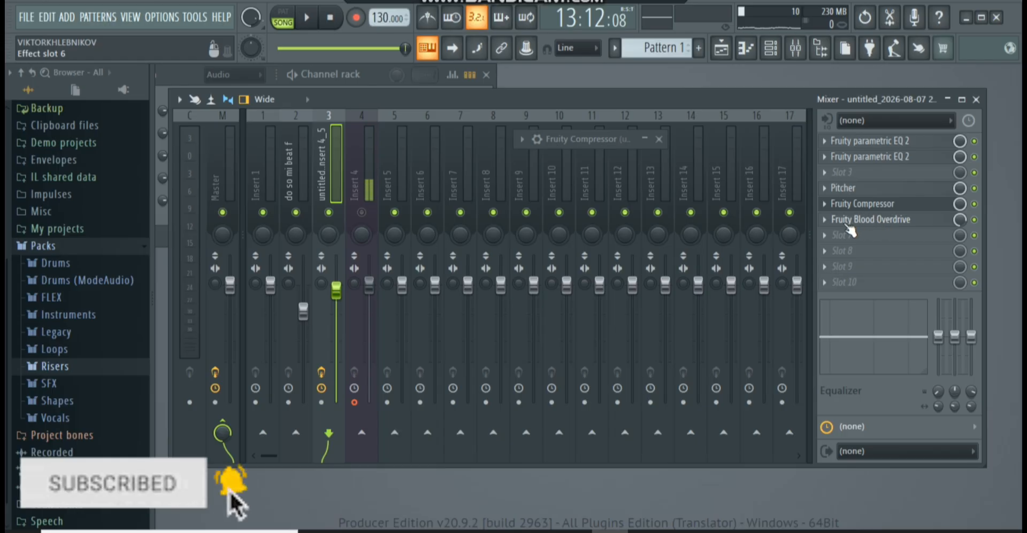
- Load Fruity Delay 2 into slot 7 of the vocal track and start playback
left_click(833, 237)
mouse_move(853, 193)
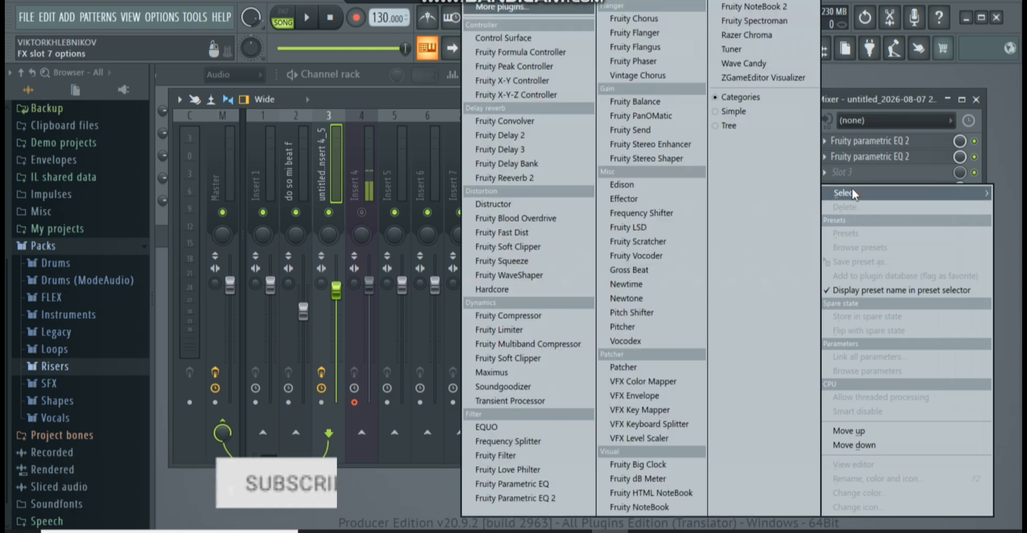
left_click(518, 218)
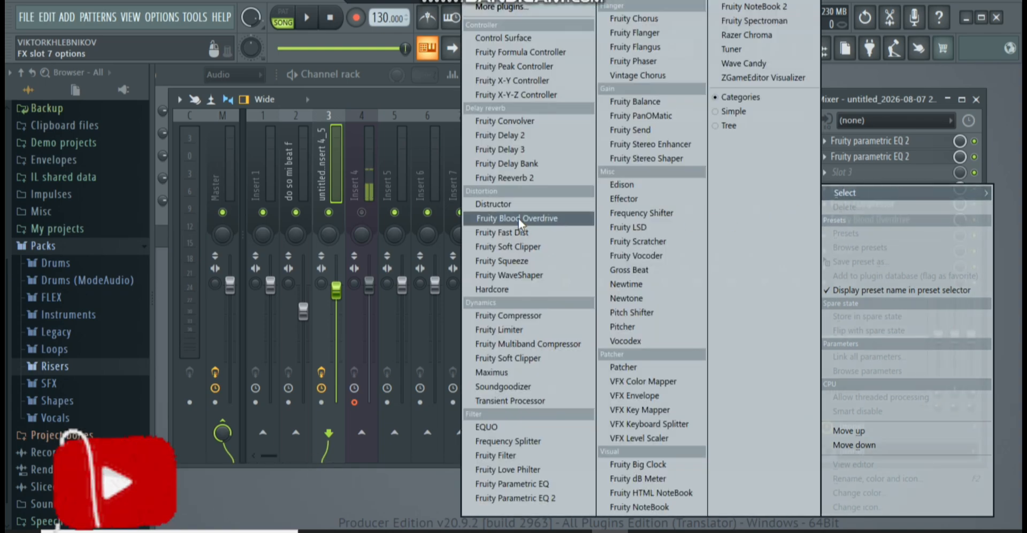
left_click(532, 136)
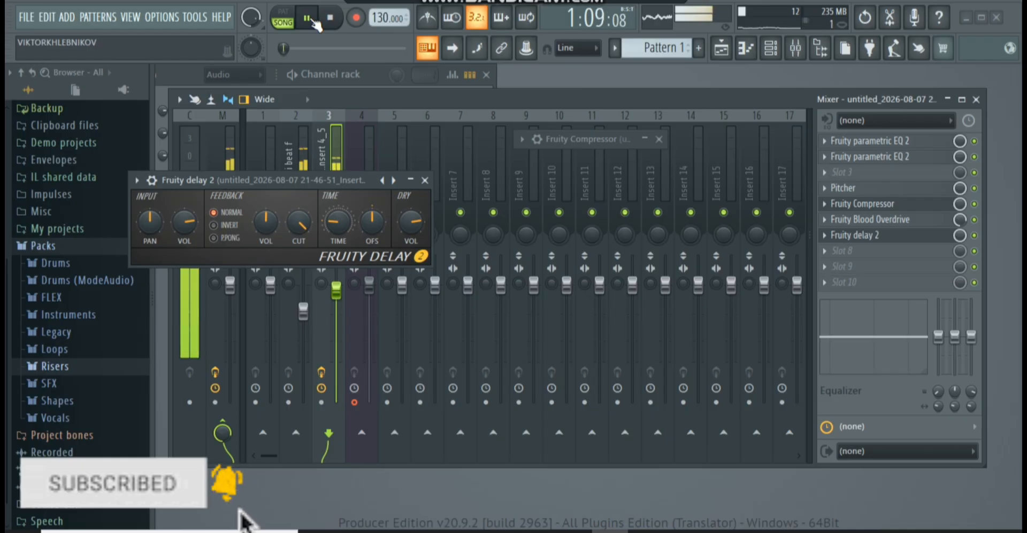
- Set the delay's feedback to ping-pong, lower its input volume and cutoff, adjust the delay time, and resume playback
left_click(314, 21)
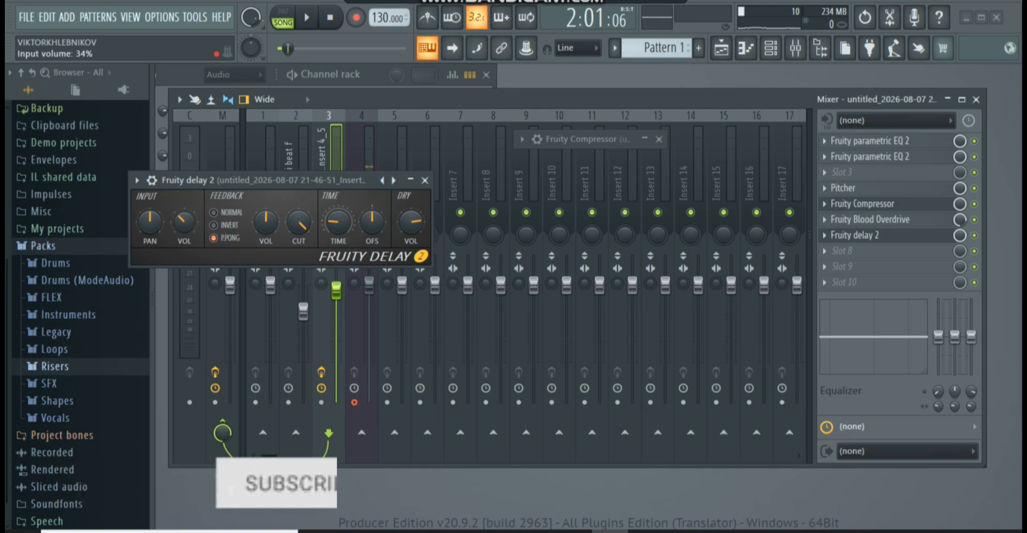
left_click_drag(185, 221, 184, 223)
left_click_drag(309, 224, 309, 251)
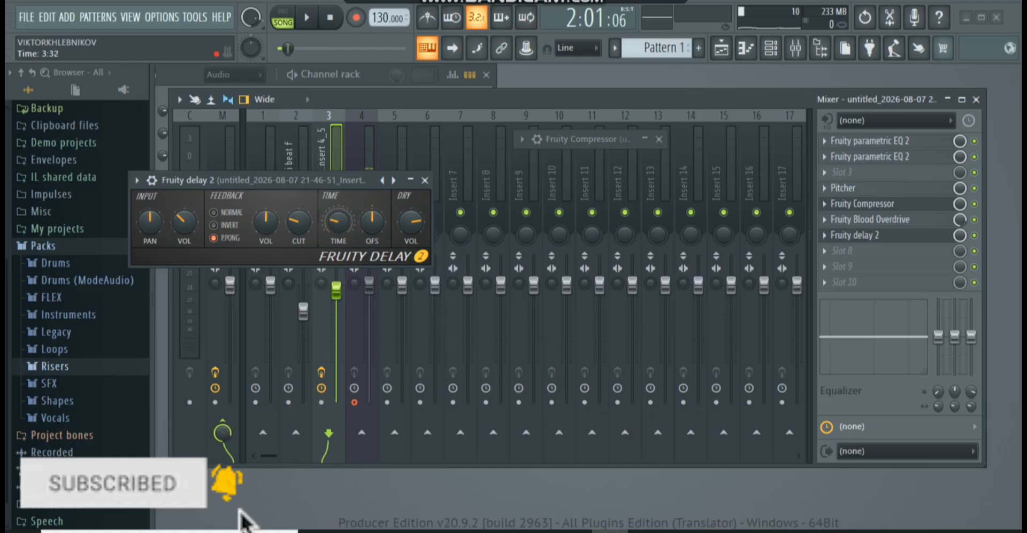
left_click(307, 19)
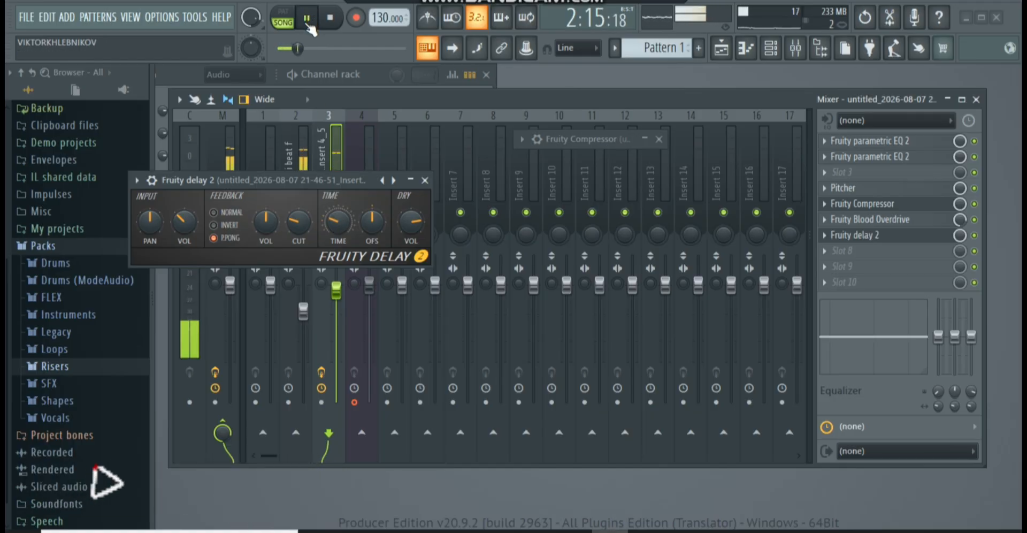
- Raise the delay's input volume and lower its feedback cutoff to about 9%, checking with playback
left_click(306, 19)
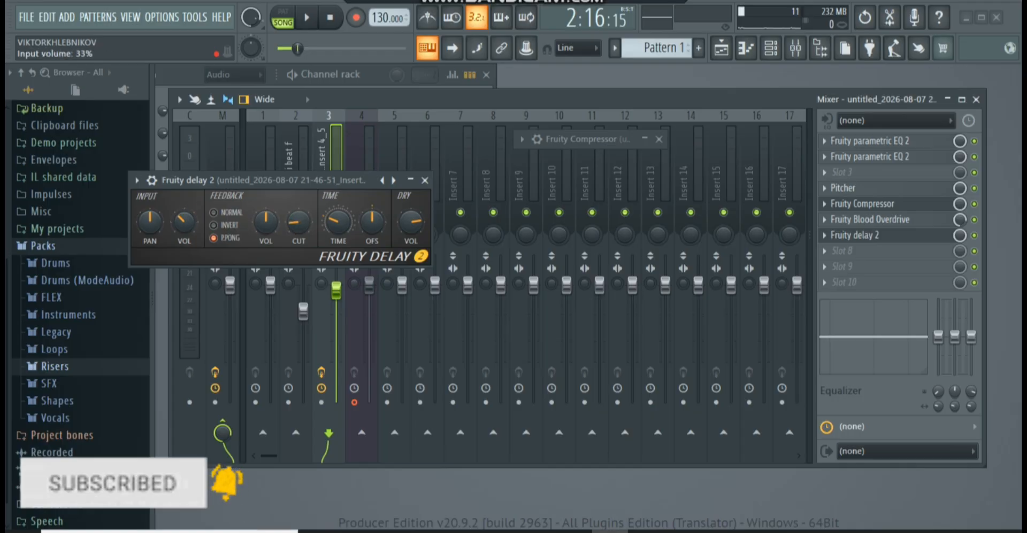
left_click(307, 19)
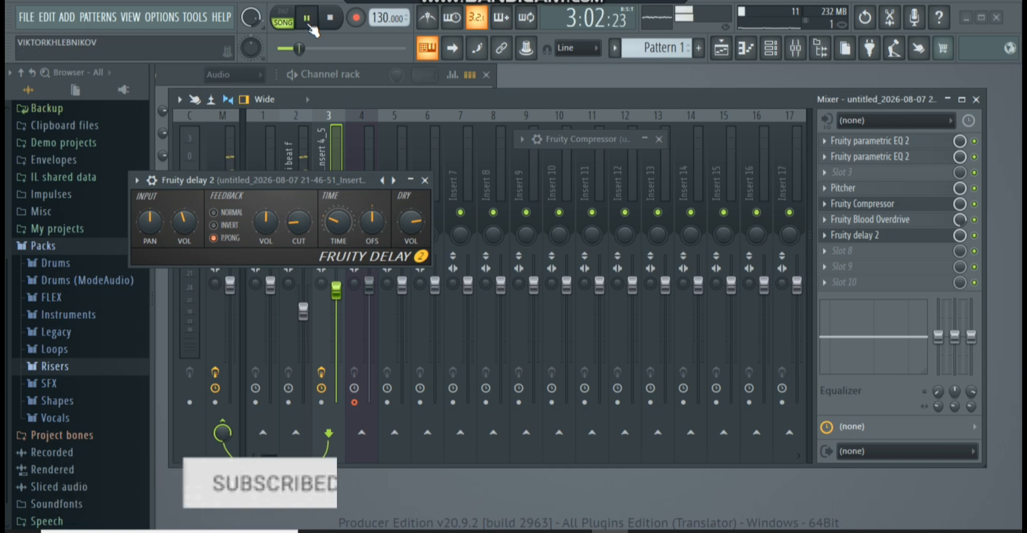
left_click(307, 20)
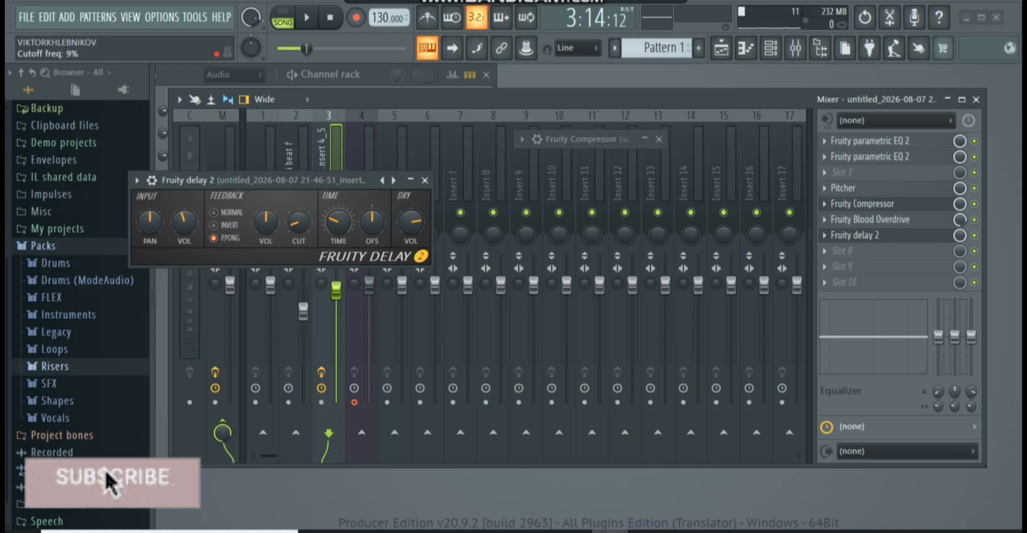
left_click(307, 19)
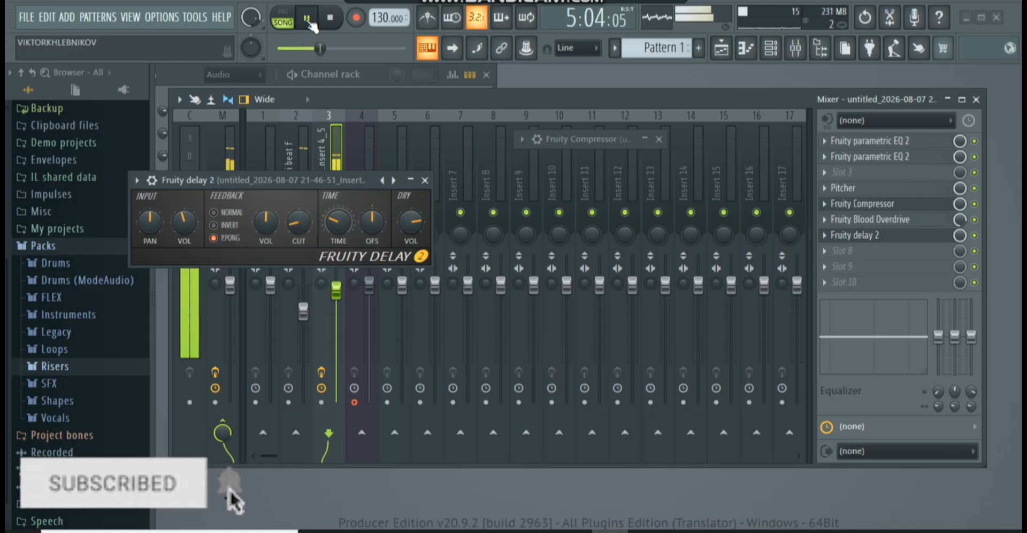
- Pause, trim the delay's input volume slightly, and resume playback
left_click(308, 19)
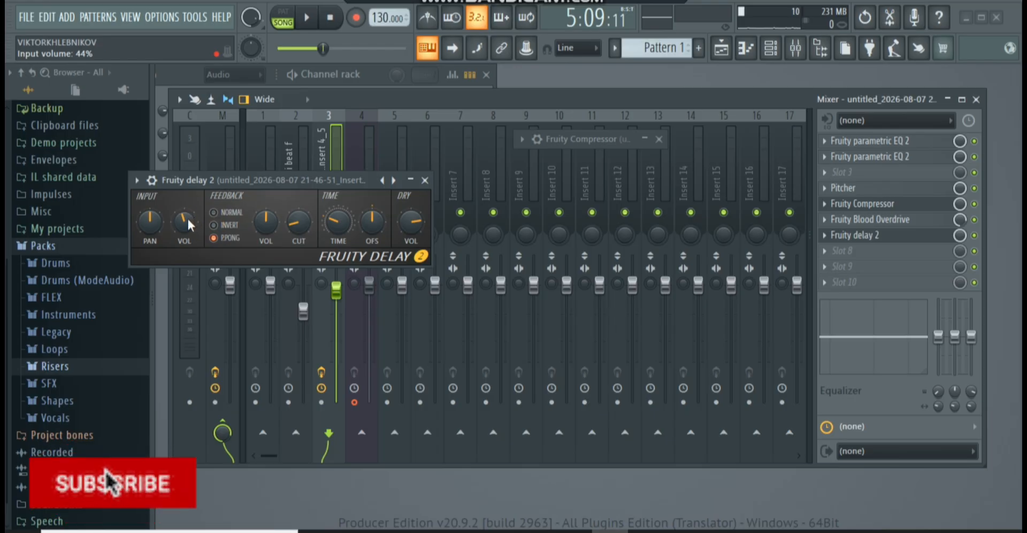
left_click_drag(188, 219, 187, 216)
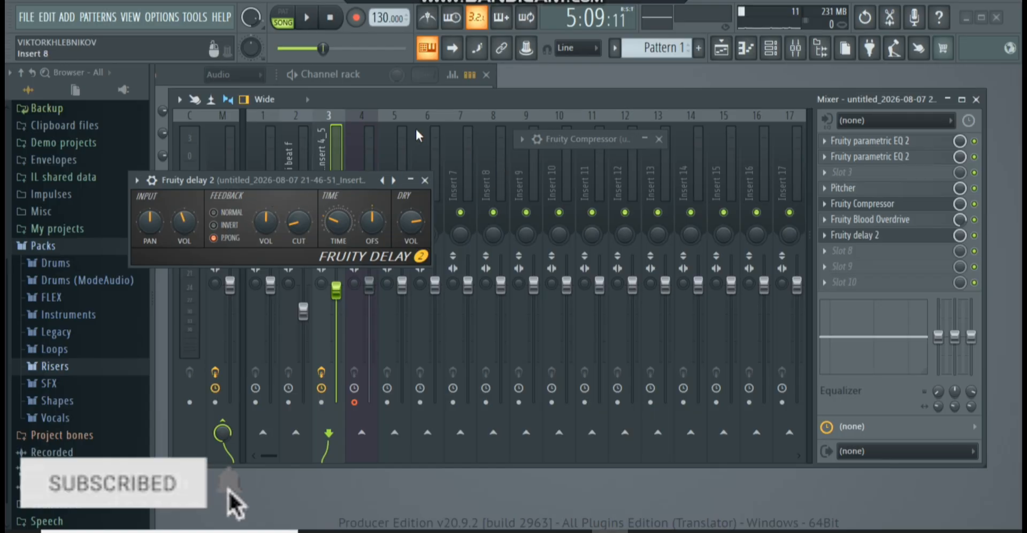
left_click(307, 17)
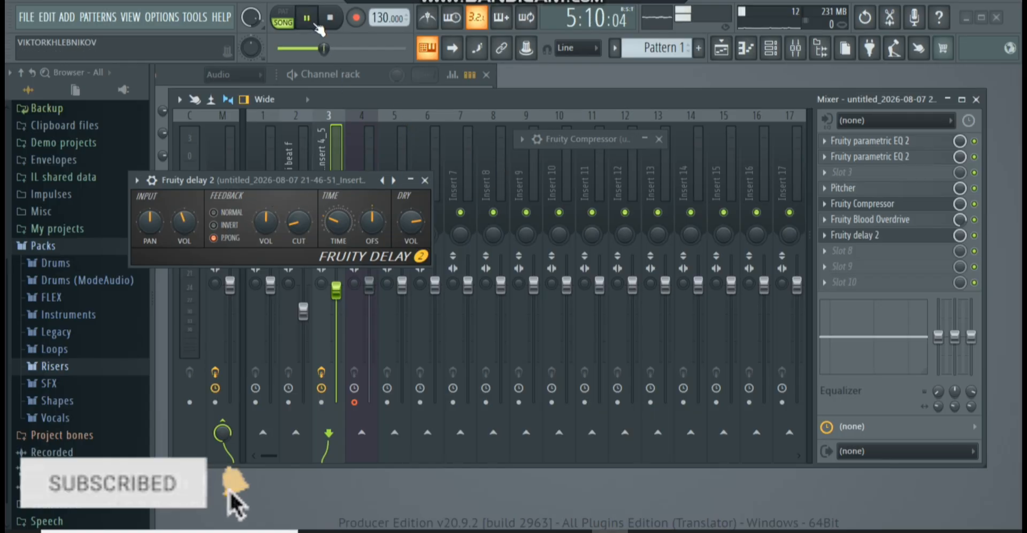
- Glance at the playlist, minimize the Fruity Delay 2 window, and raise the vocal track's fader slightly
left_click(722, 49)
left_click(723, 49)
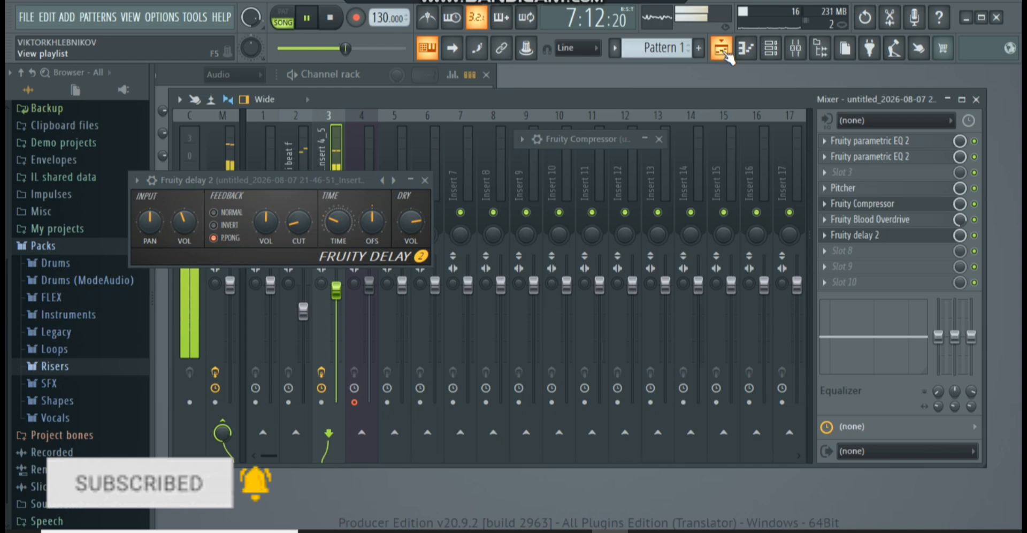
left_click(410, 180)
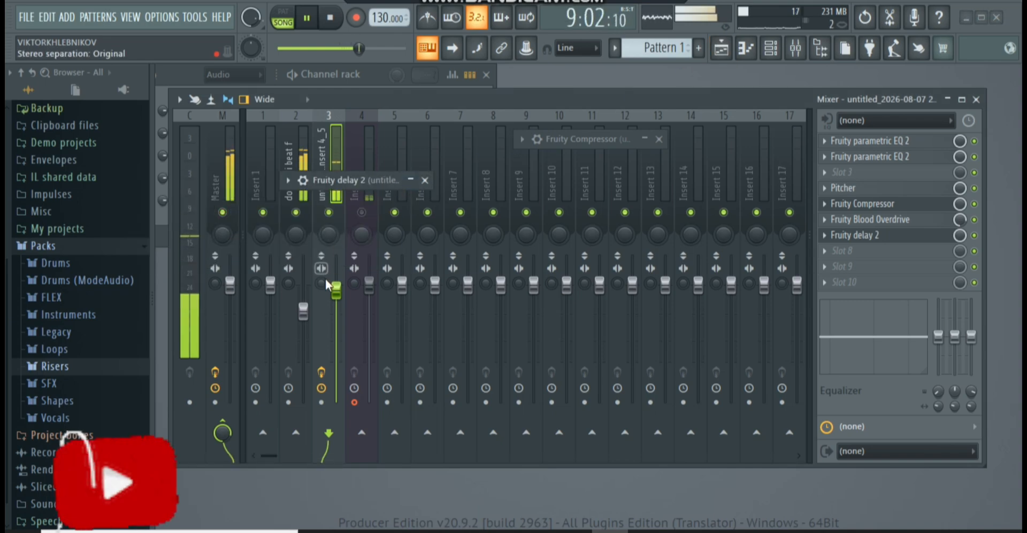
left_click_drag(336, 291, 337, 289)
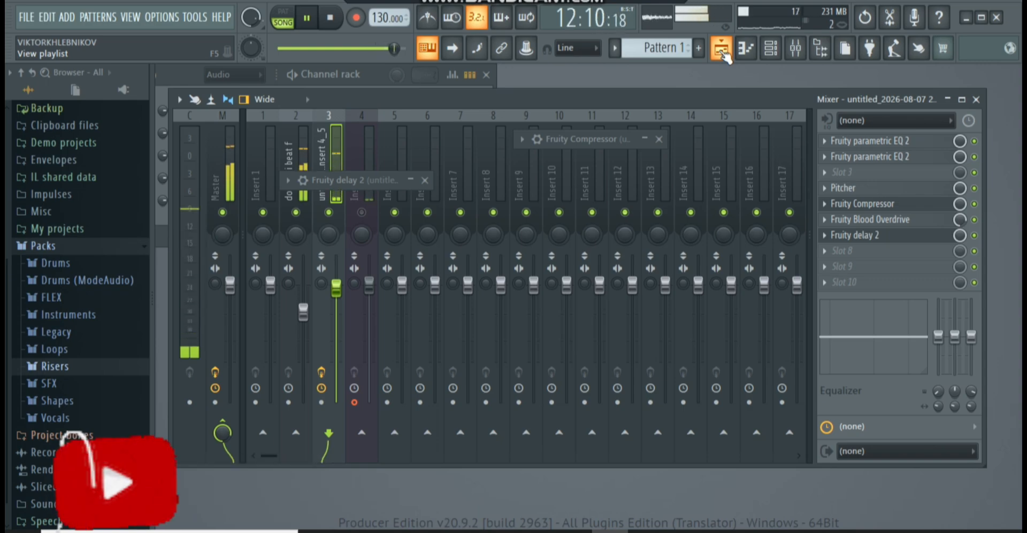
- Play the finished mix in the playlist to check the vocal against the beat, and pause it
left_click(722, 52)
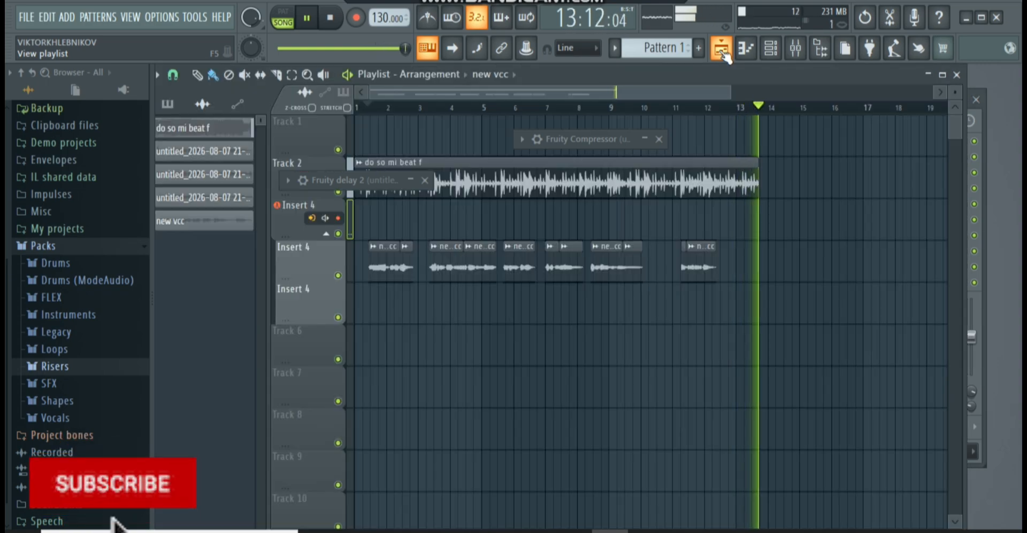
left_click(723, 53)
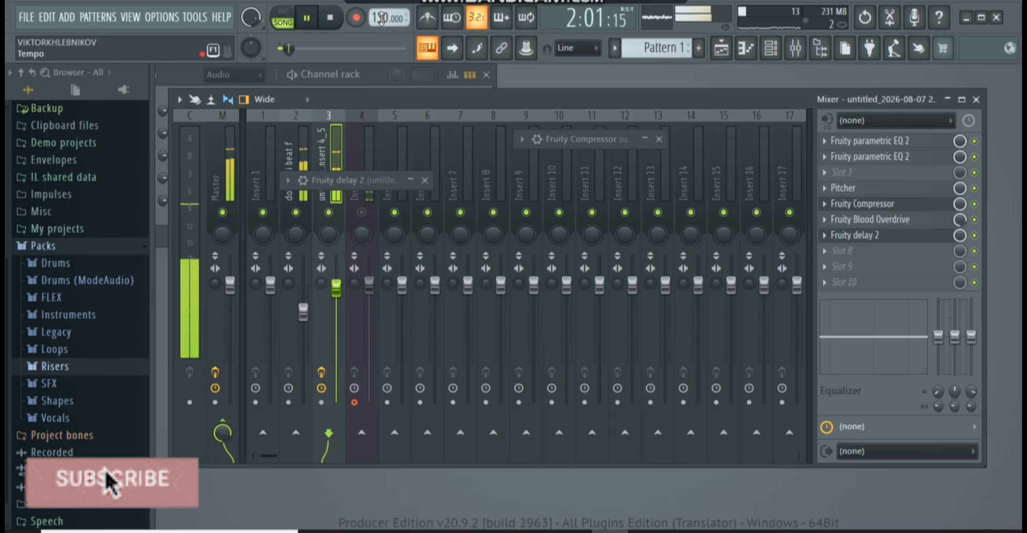
left_click(306, 20)
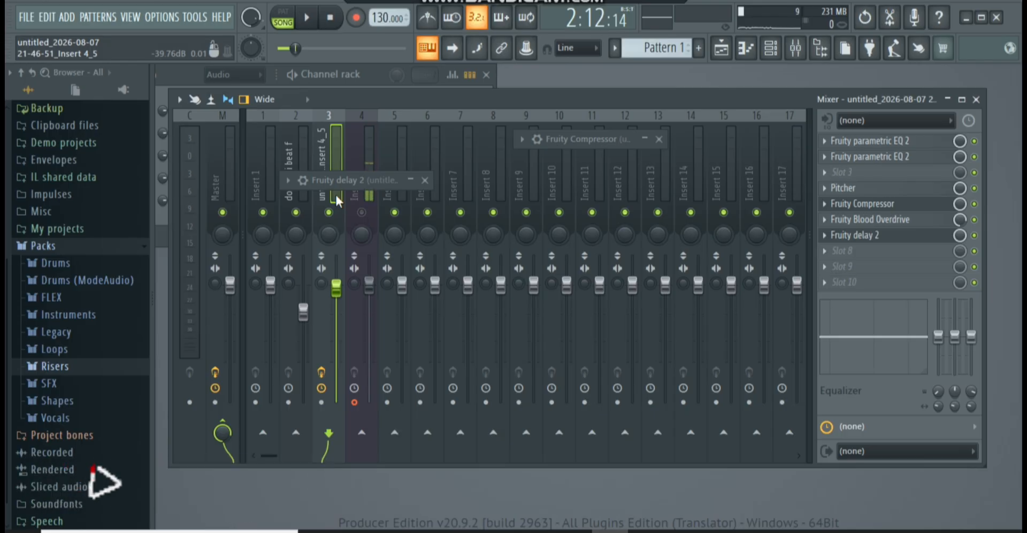
left_click(730, 56)
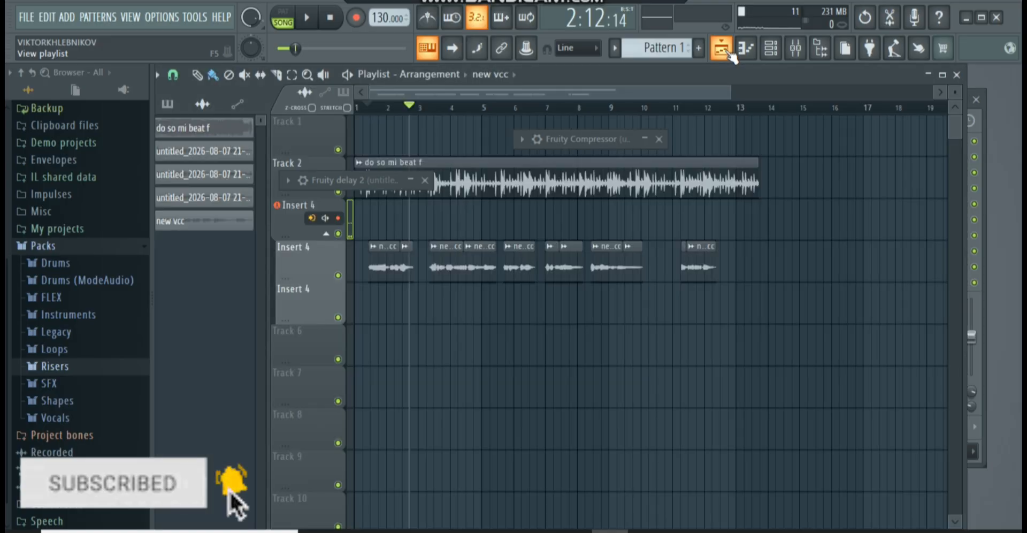
key("space")
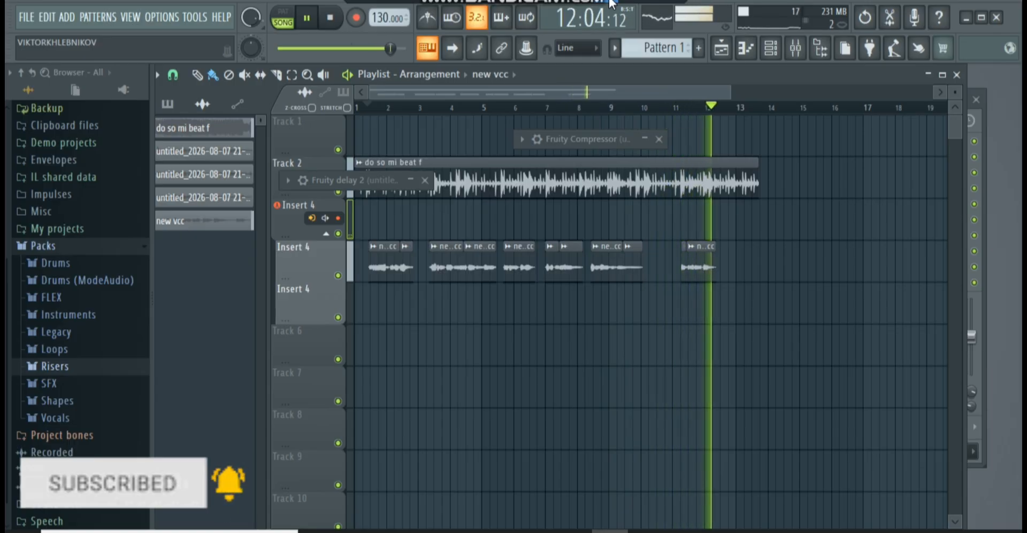
left_click(313, 22)
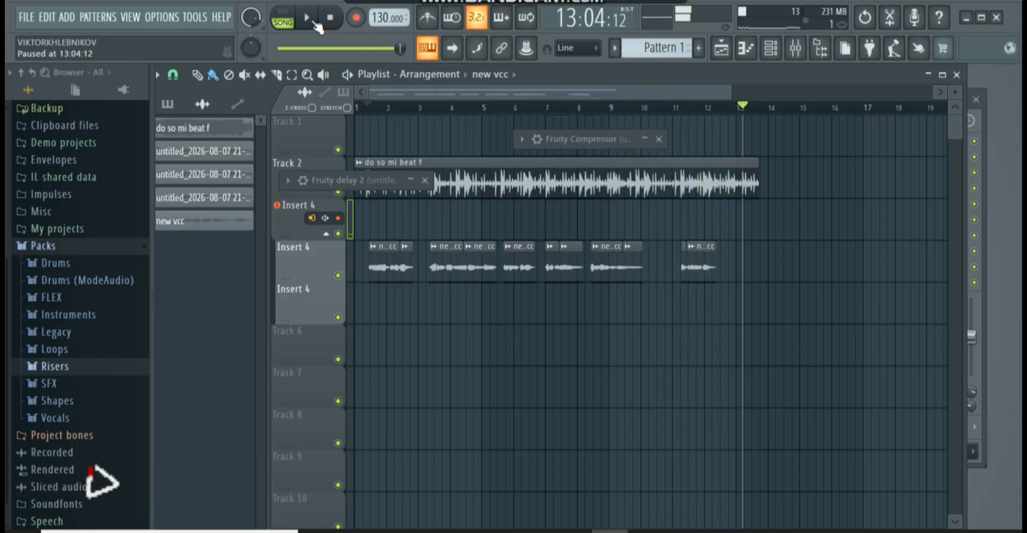